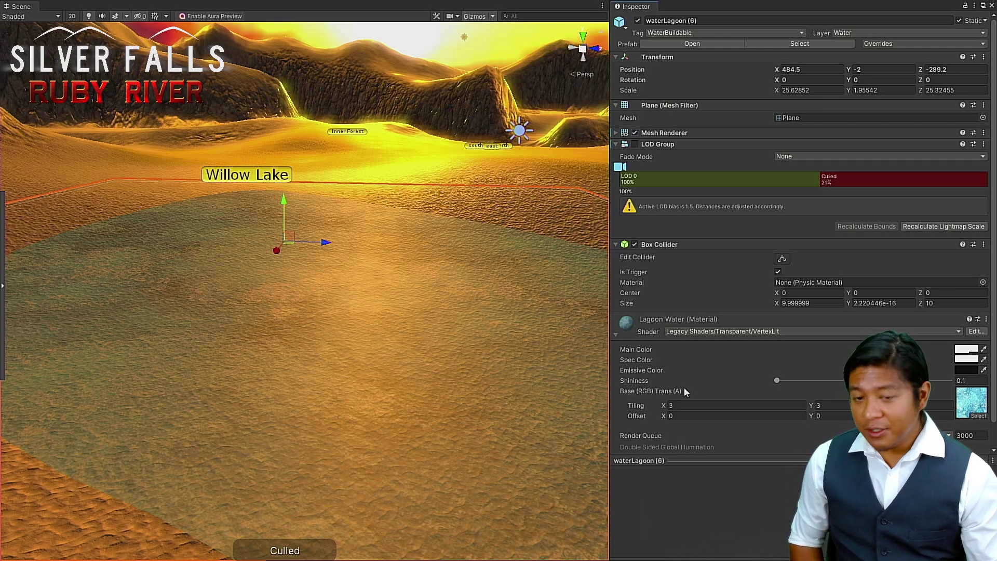
# Step: Turn off the Mesh Renderer of the old waterLagoon (6) plane and activate the waterLagoon object at Willow Lake
pyautogui.scroll(-1, 686, 391)
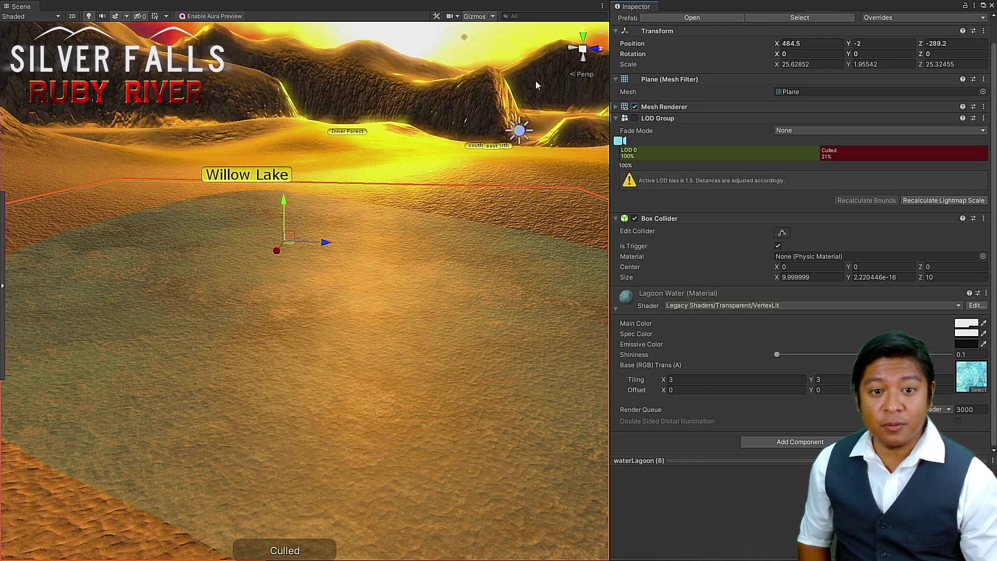
pyautogui.keyDown('alt'); pyautogui.moveTo(467, 356); pyautogui.dragTo(483, 342); pyautogui.keyUp('alt')
pyautogui.moveTo(483, 342)
pyautogui.mouseDown(button='right')
pyautogui.moveTo(481, 360)
pyautogui.moveTo(472, 352)
pyautogui.moveTo(480, 358)
pyautogui.mouseUp(button='right')
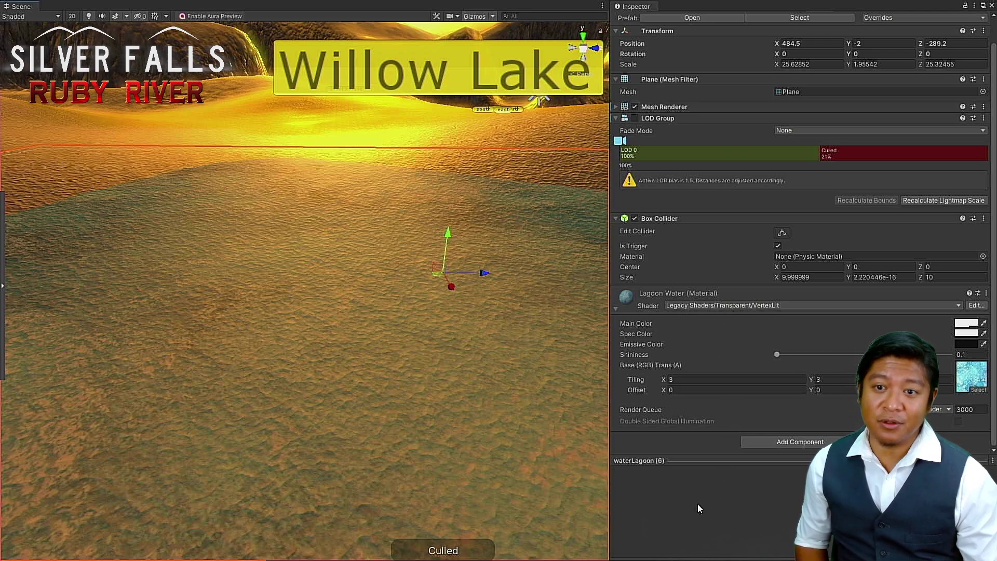
pyautogui.click(634, 107)
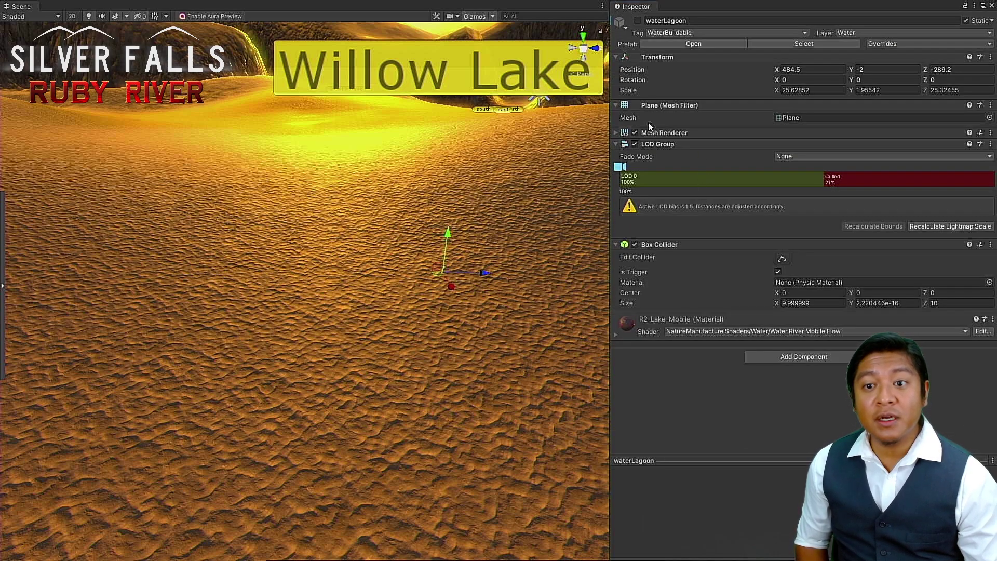
pyautogui.click(638, 20)
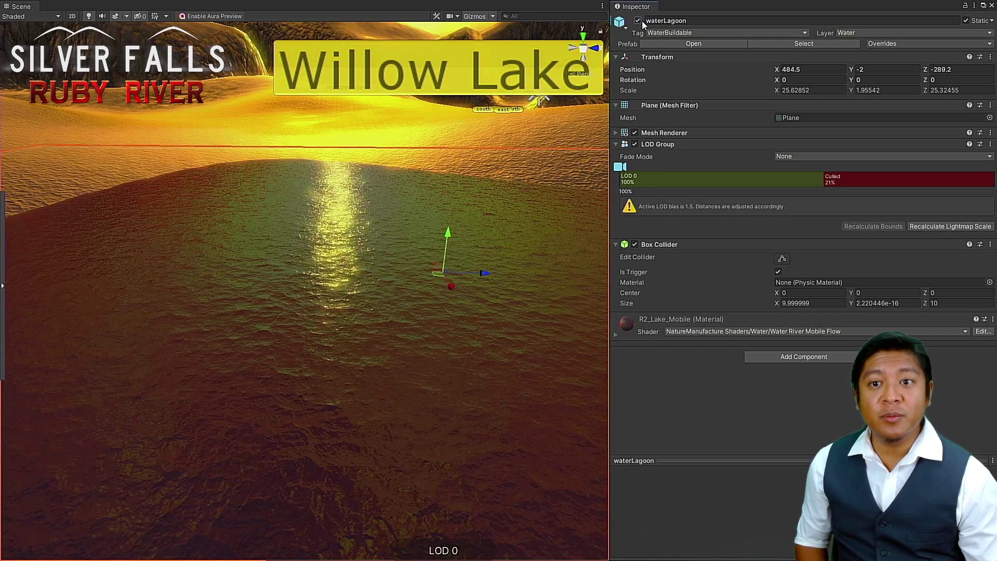
# Step: Apply the R2_River_Mobile_Swamp material to the Willow Lake water plane
pyautogui.scroll(-10, 379, 332)
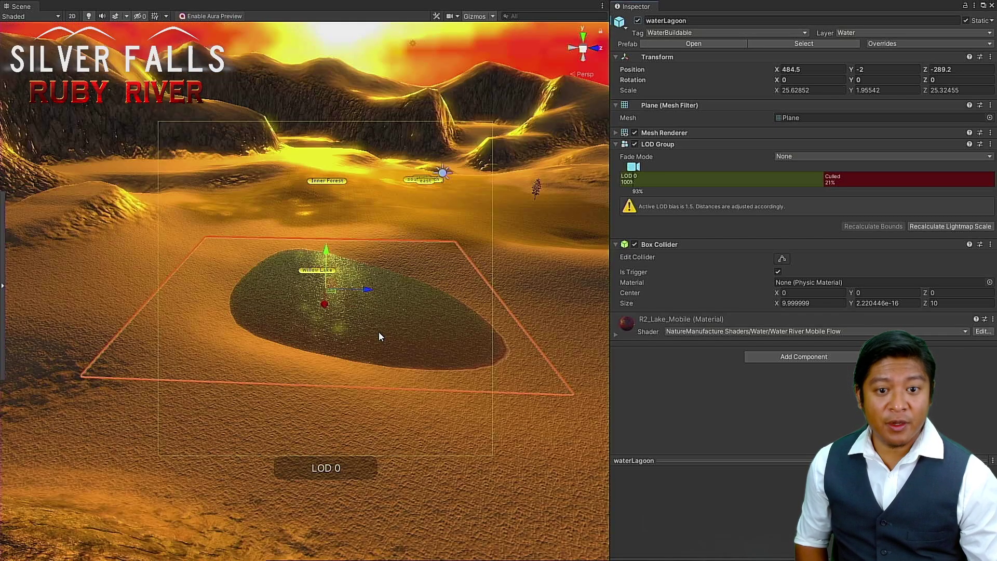
pyautogui.keyDown('alt'); pyautogui.moveTo(365, 312); pyautogui.dragTo(331, 332); pyautogui.keyUp('alt')
pyautogui.scroll(10, 330, 327)
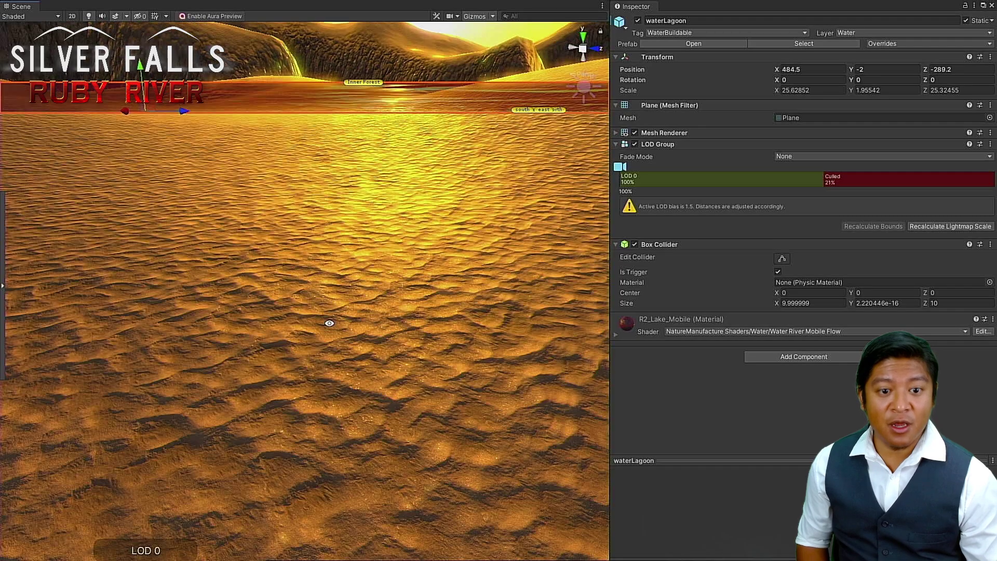
pyautogui.scroll(-10, 329, 323)
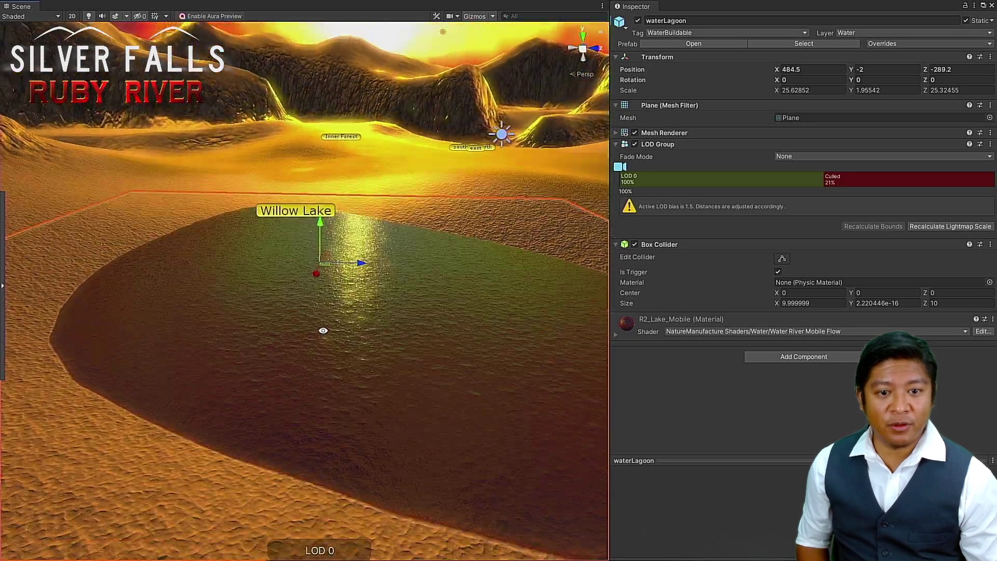
pyautogui.moveTo(323, 330)
pyautogui.keyDown('alt'); pyautogui.mouseDown()
pyautogui.moveTo(317, 322)
pyautogui.moveTo(318, 334)
pyautogui.mouseUp(); pyautogui.keyUp('alt')
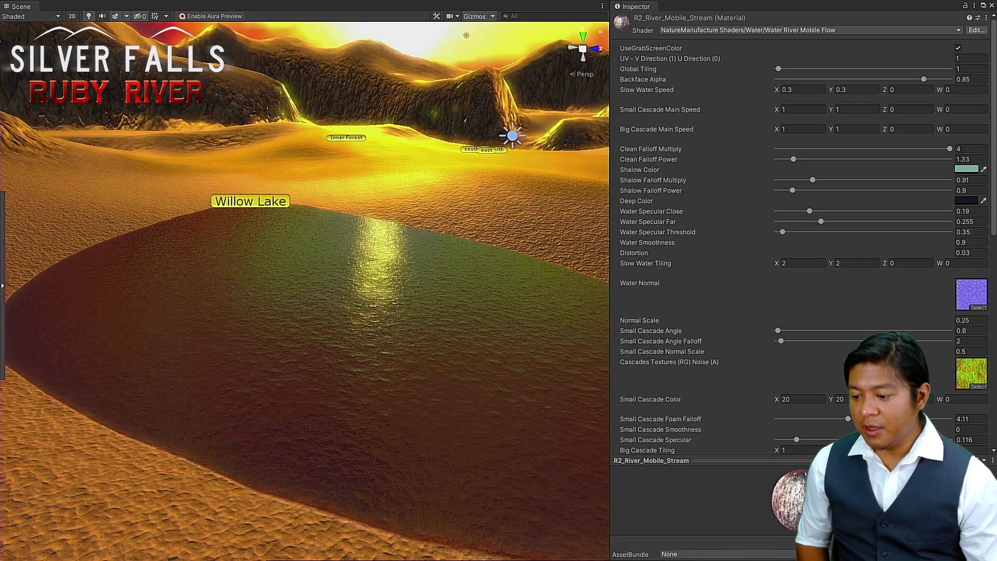
pyautogui.scroll(-3, 800, 233)
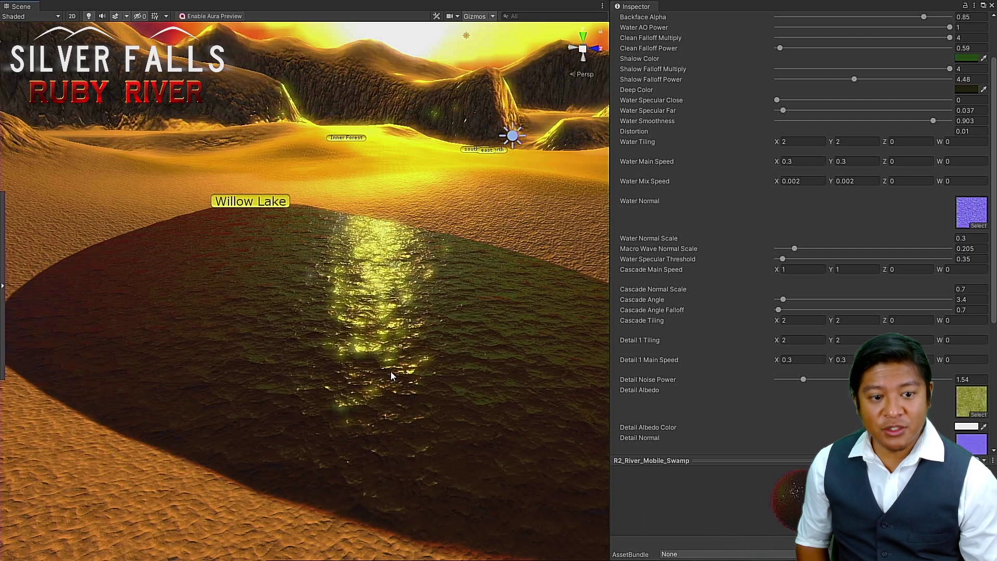
# Step: Examine the swamp water on Willow Lake up close, at low angles, from the shore and from high above
pyautogui.scroll(5, 390, 372)
pyautogui.keyDown('alt'); pyautogui.moveTo(214, 438); pyautogui.dragTo(253, 425); pyautogui.keyUp('alt')
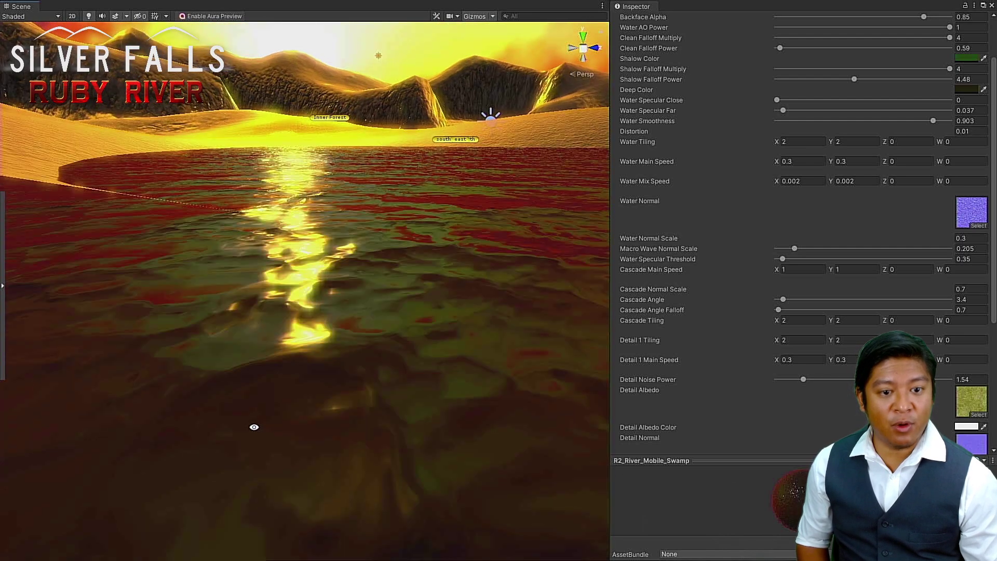
pyautogui.scroll(-5, 254, 425)
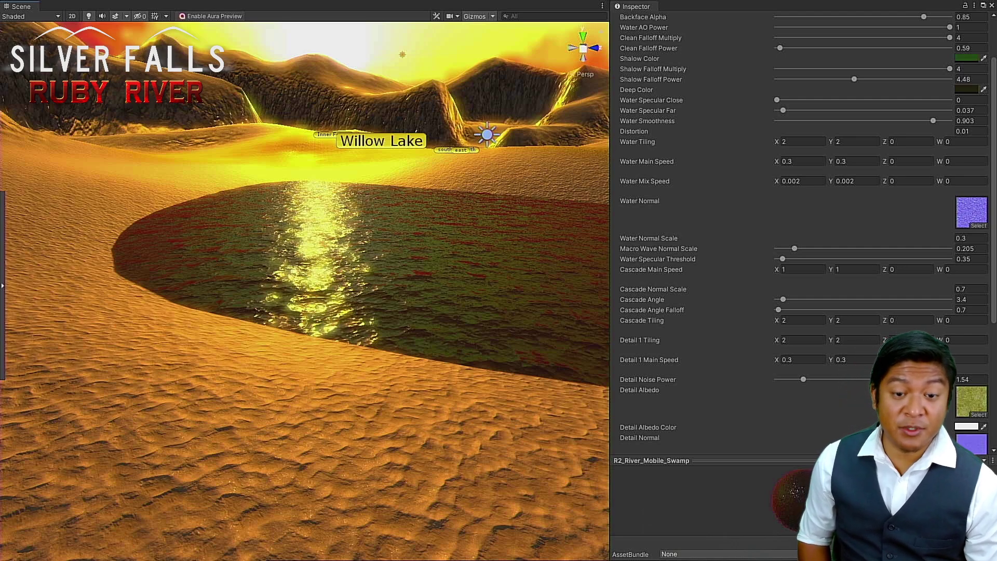
pyautogui.moveTo(521, 248); pyautogui.dragTo(493, 269, button='right')
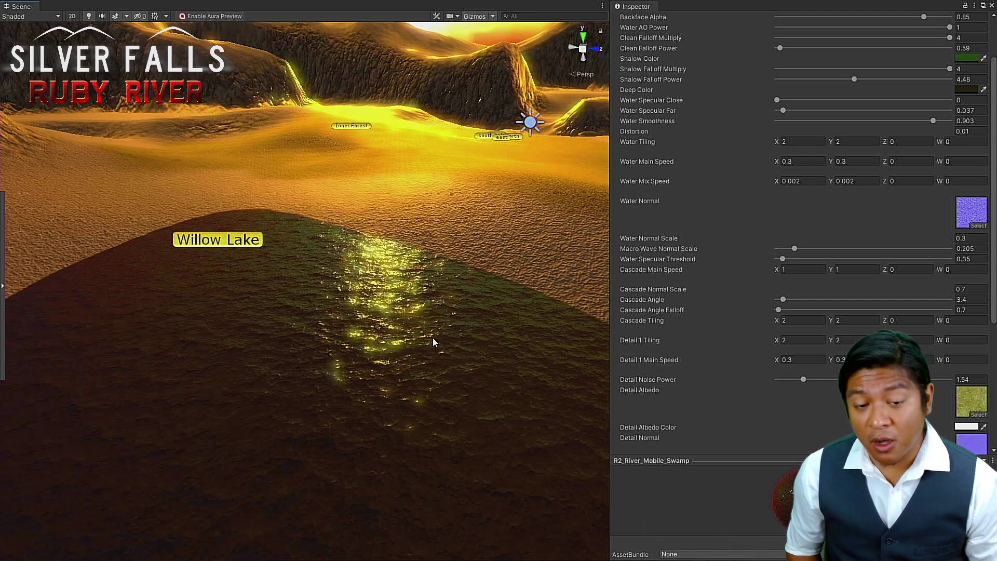
pyautogui.scroll(-5, 433, 340)
pyautogui.keyDown('alt'); pyautogui.moveTo(385, 364); pyautogui.dragTo(433, 442); pyautogui.keyUp('alt')
pyautogui.moveTo(433, 443); pyautogui.dragTo(449, 349, button='right')
pyautogui.moveTo(449, 349); pyautogui.dragTo(323, 369, button='middle')
pyautogui.keyDown('alt'); pyautogui.moveTo(322, 369); pyautogui.dragTo(390, 362); pyautogui.keyUp('alt')
pyautogui.scroll(5, 390, 362)
pyautogui.moveTo(366, 388); pyautogui.dragTo(307, 336, button='middle')
pyautogui.scroll(-4, 310, 343)
pyautogui.keyDown('alt'); pyautogui.moveTo(311, 345); pyautogui.dragTo(265, 333); pyautogui.keyUp('alt')
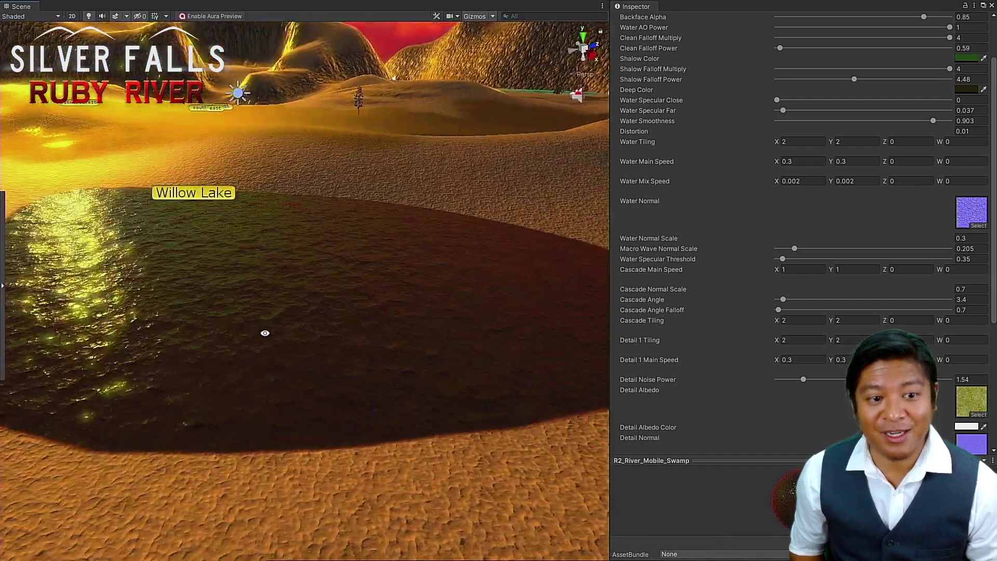
pyautogui.moveTo(265, 332); pyautogui.dragTo(188, 377, button='right')
pyautogui.scroll(-5, 330, 313)
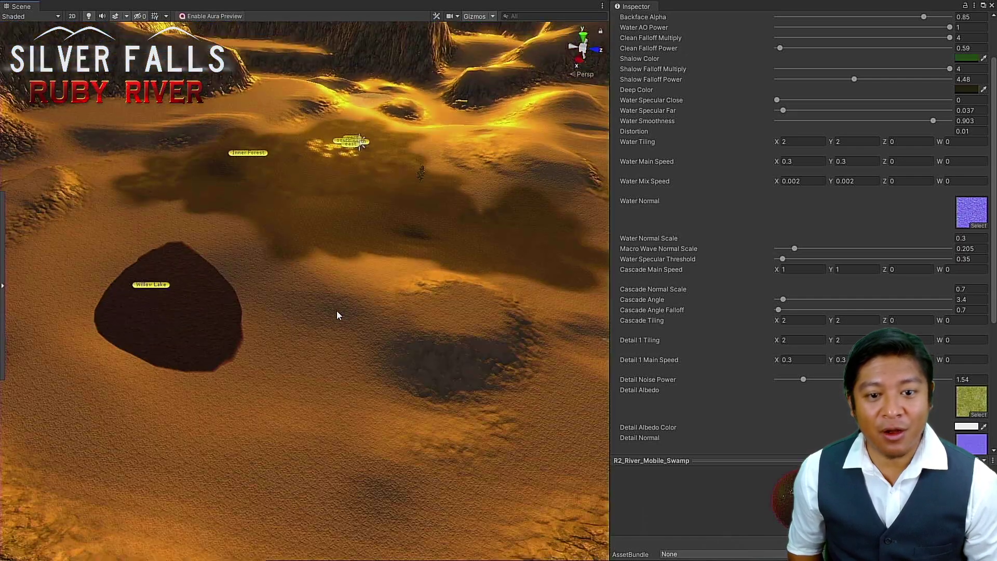
# Step: Select the Willow Lake water plane and locate the material assigned in its Mesh Renderer
pyautogui.moveTo(392, 324); pyautogui.dragTo(288, 360, button='middle')
pyautogui.click(31, 377)
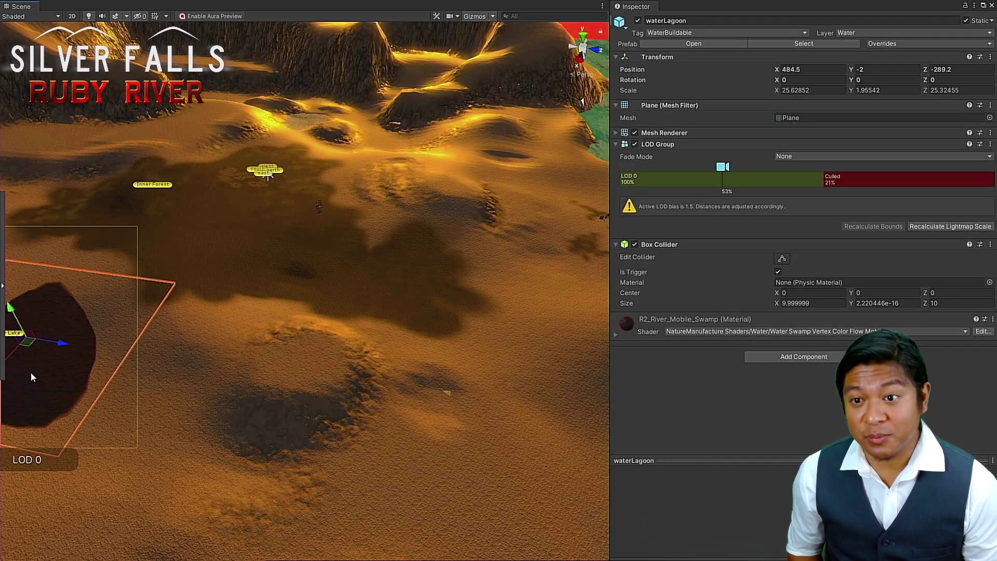
pyautogui.click(30, 372)
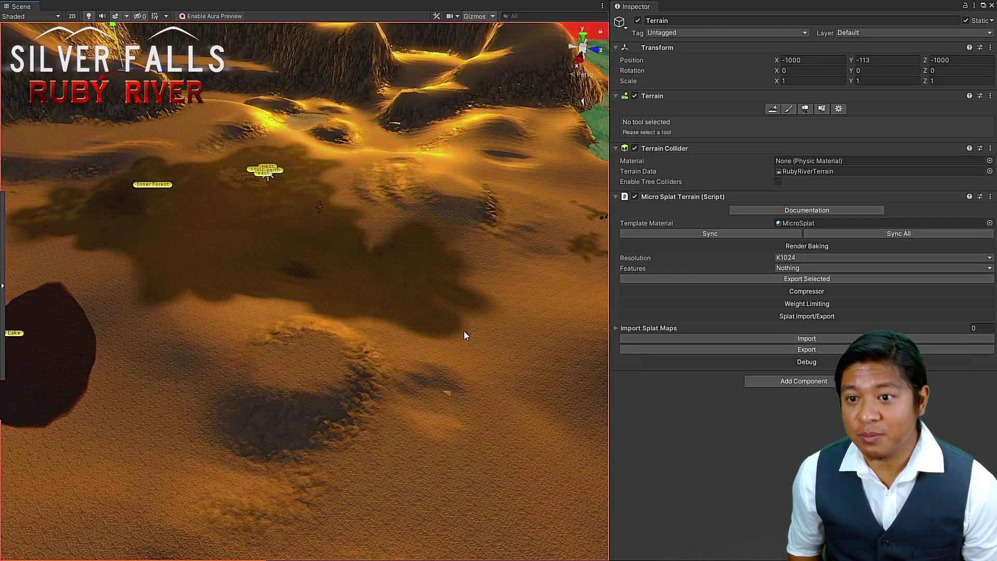
pyautogui.click(57, 382)
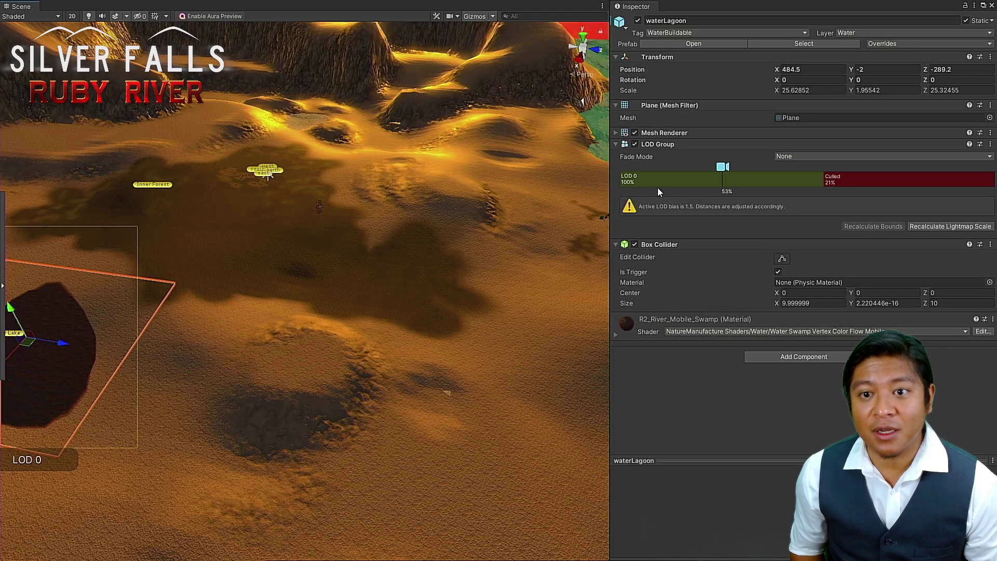
pyautogui.click(615, 133)
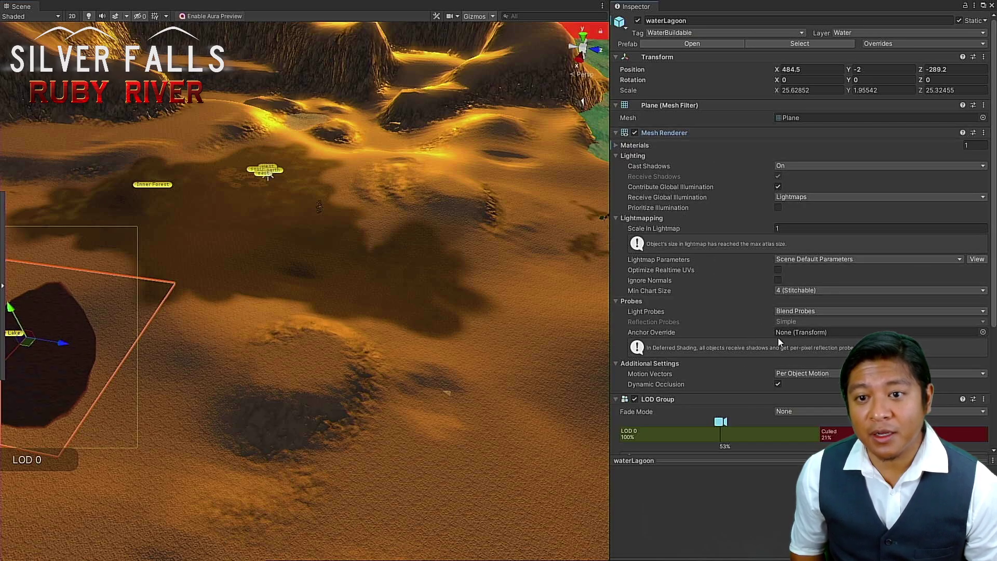
pyautogui.click(615, 146)
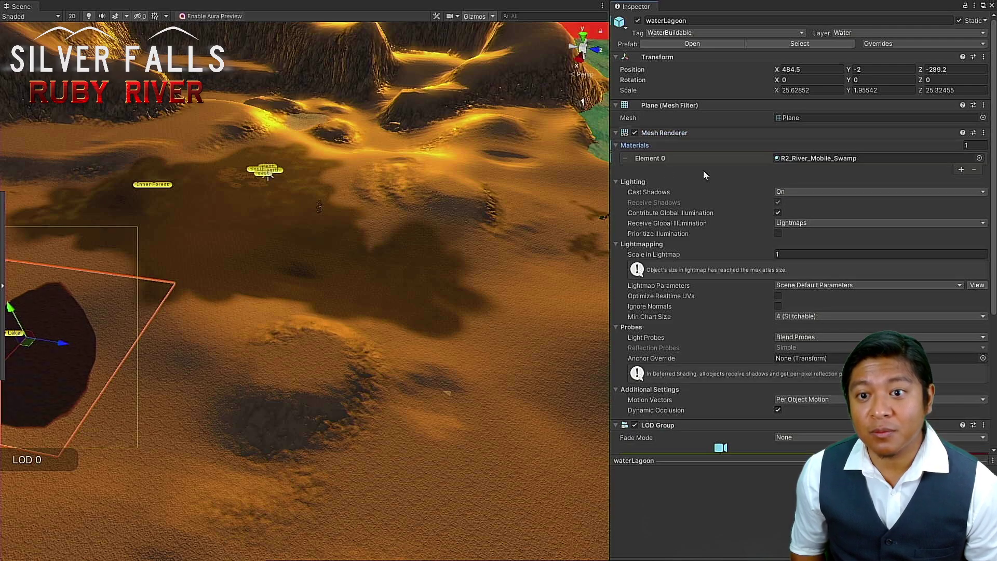
pyautogui.click(813, 160)
# Step: Try to apply a water material to the river running along the steep hillside
pyautogui.moveTo(453, 350); pyautogui.dragTo(202, 370, button='middle')
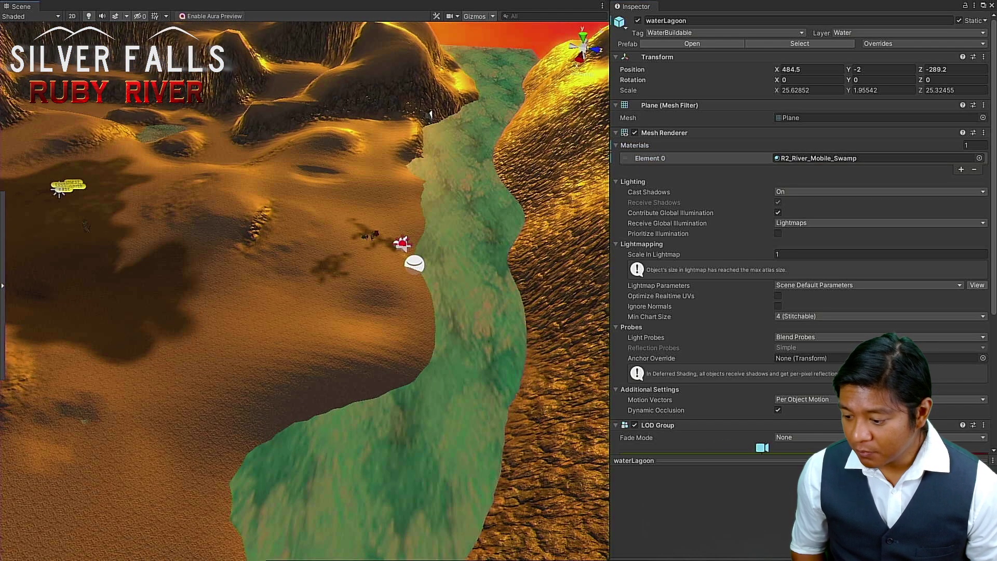
pyautogui.scroll(-2, 800, 234)
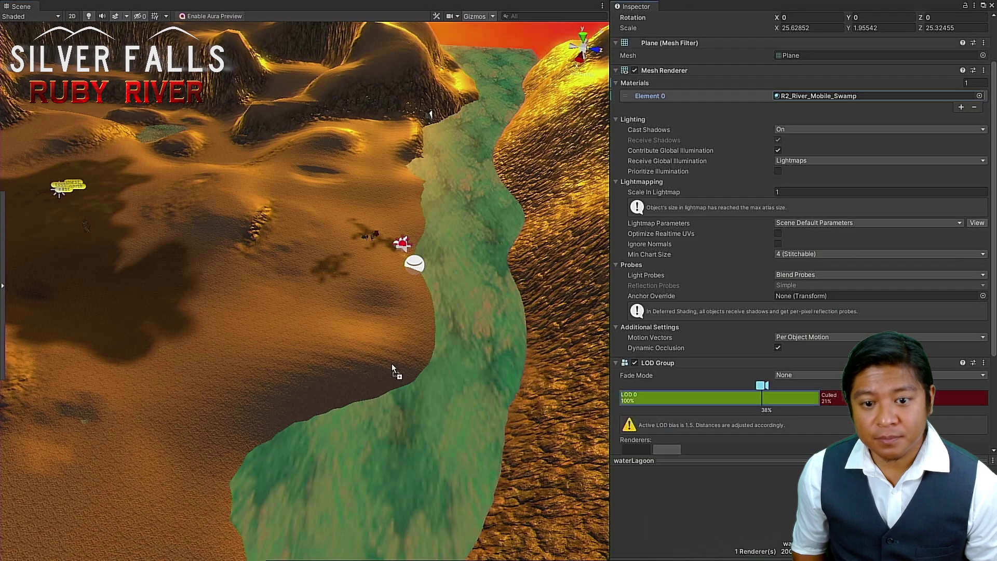
pyautogui.moveTo(392, 363)
pyautogui.mouseDown()
pyautogui.moveTo(289, 413)
pyautogui.moveTo(384, 478)
pyautogui.moveTo(413, 384)
pyautogui.moveTo(393, 402)
pyautogui.mouseUp()
# Step: Examine the river and the whole terrain from afar, then the area around the small pond beyond Willow Lake
pyautogui.scroll(-5, 393, 403)
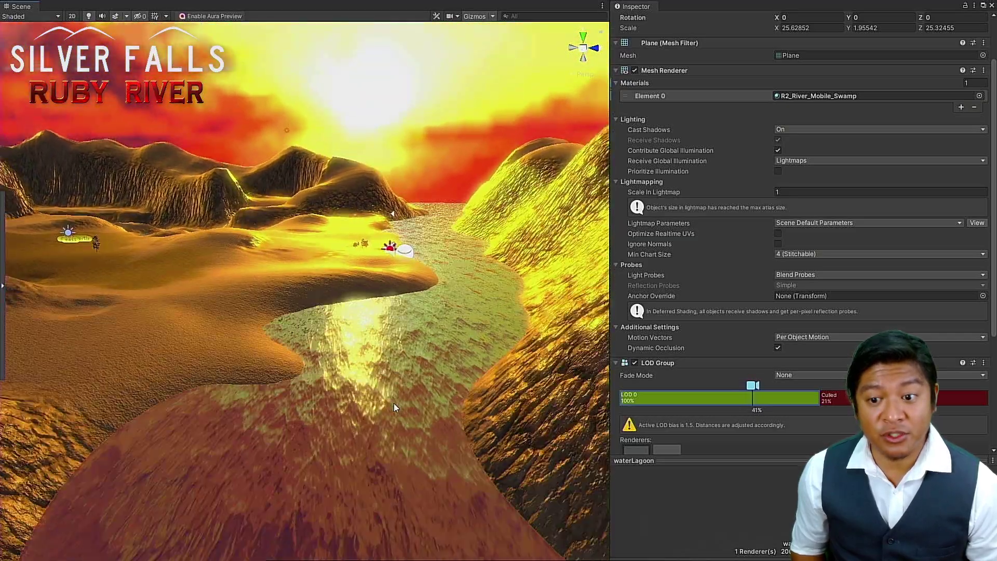
pyautogui.scroll(-8, 394, 403)
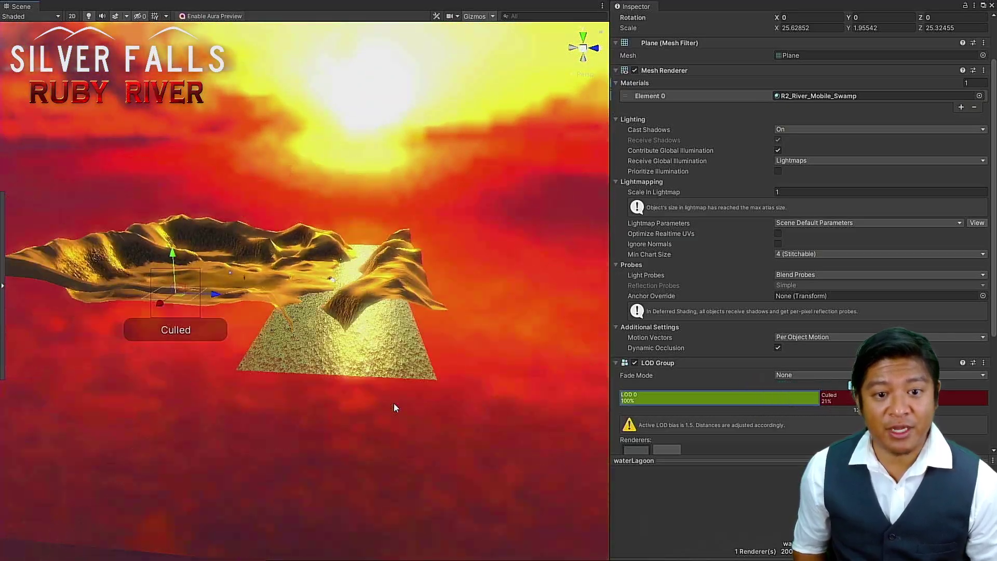
pyautogui.keyDown('alt'); pyautogui.moveTo(390, 397); pyautogui.dragTo(412, 379); pyautogui.keyUp('alt')
pyautogui.scroll(10, 338, 331)
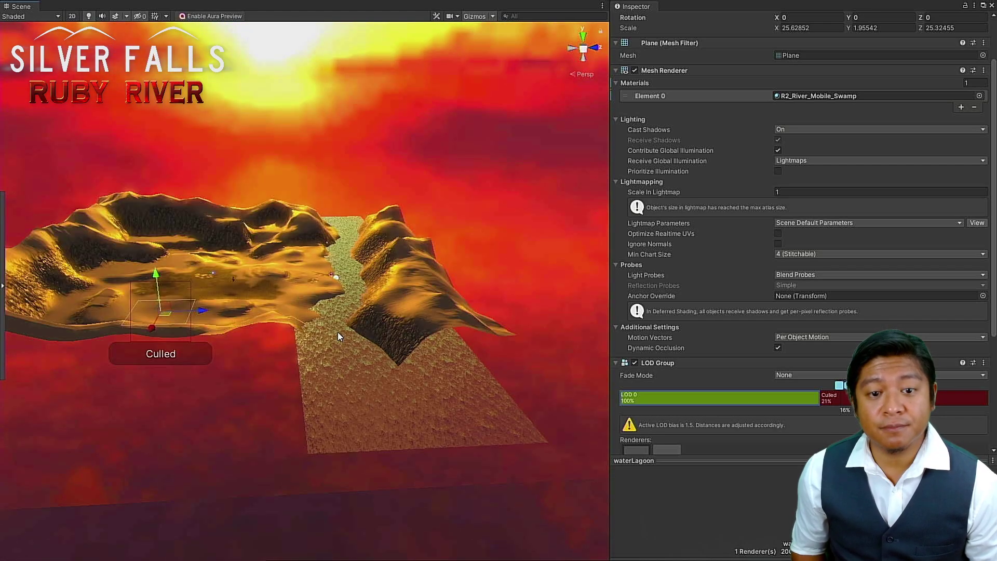
pyautogui.scroll(3, 338, 332)
pyautogui.moveTo(337, 332)
pyautogui.keyDown('alt'); pyautogui.mouseDown()
pyautogui.moveTo(345, 343)
pyautogui.moveTo(316, 312)
pyautogui.moveTo(319, 325)
pyautogui.moveTo(528, 342)
pyautogui.moveTo(706, 319)
pyautogui.moveTo(772, 344)
pyautogui.moveTo(917, 307)
pyautogui.moveTo(6, 322)
pyautogui.moveTo(507, 350)
pyautogui.moveTo(349, 363)
pyautogui.moveTo(327, 379)
pyautogui.mouseUp(); pyautogui.keyUp('alt')
pyautogui.moveTo(227, 360)
pyautogui.mouseDown(button='middle')
pyautogui.moveTo(552, 405)
pyautogui.moveTo(545, 483)
pyautogui.mouseUp(button='middle')
pyautogui.moveTo(538, 353)
pyautogui.keyDown('alt'); pyautogui.mouseDown()
pyautogui.moveTo(389, 431)
pyautogui.moveTo(382, 401)
pyautogui.mouseUp(); pyautogui.keyUp('alt')
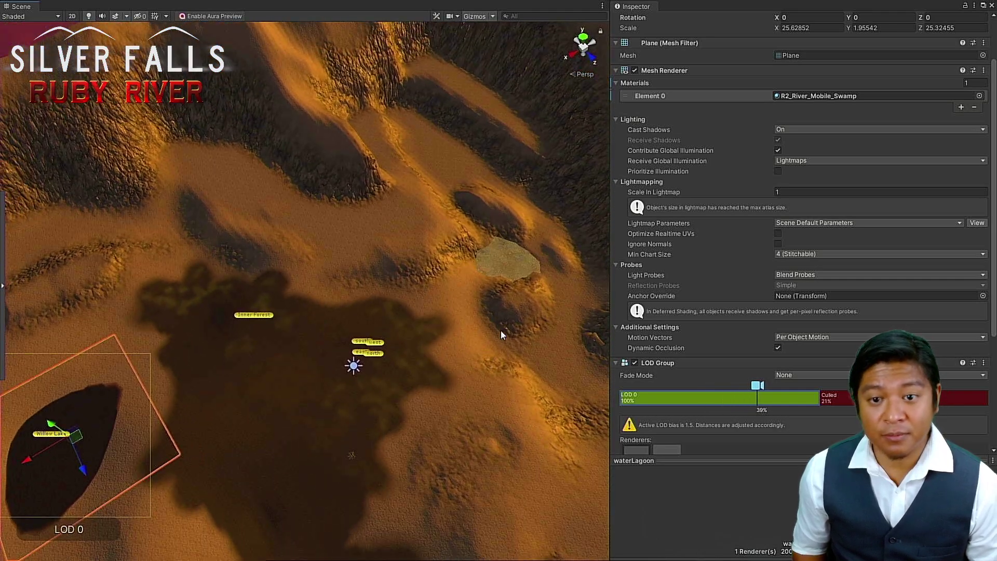
# Step: Apply the R2_River_Mobile_Swamp material to the small pond among the hills and view its surface at a low angle
pyautogui.click(512, 264)
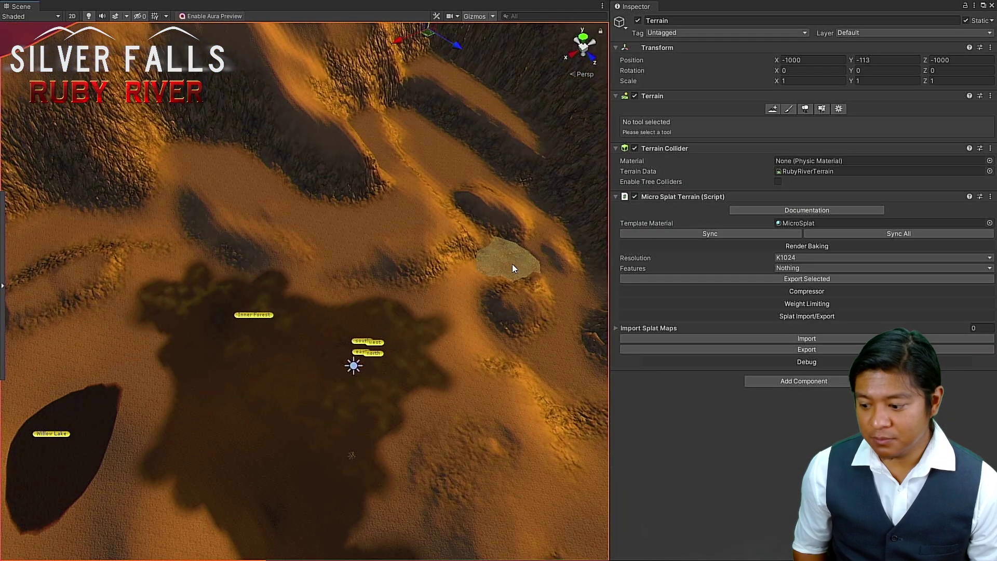
pyautogui.press('f')
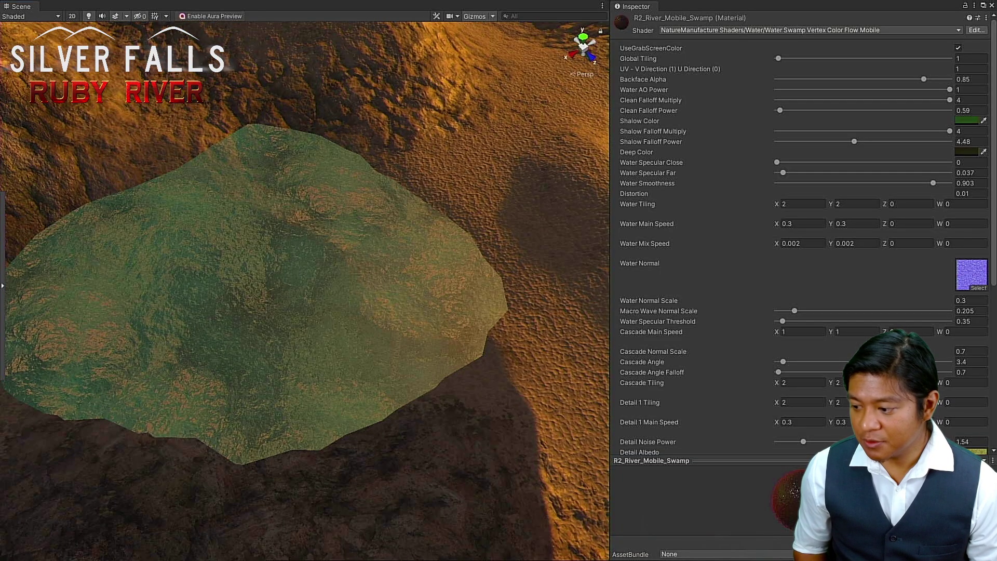
pyautogui.moveTo(753, 558); pyautogui.dragTo(325, 344)
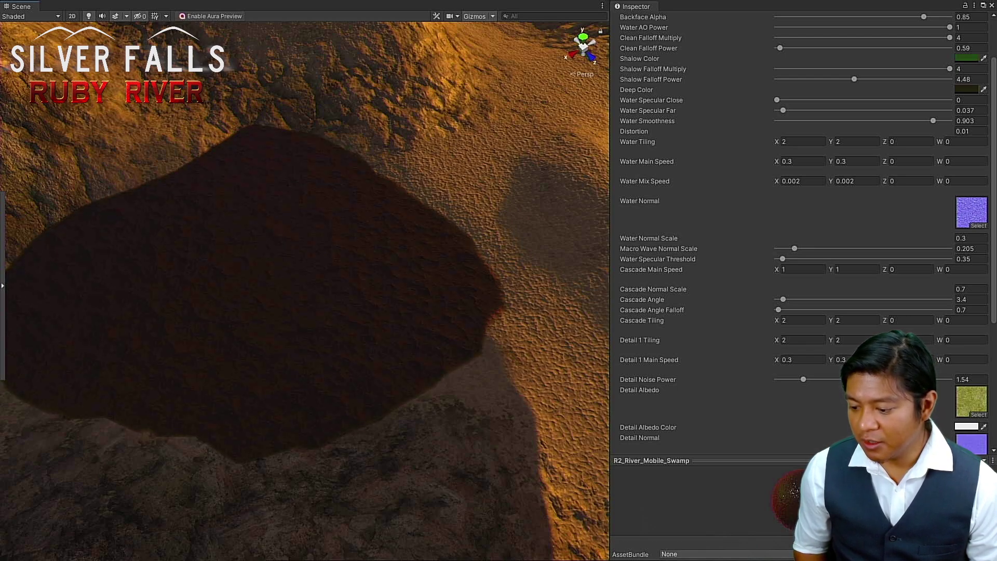
pyautogui.moveTo(676, 420); pyautogui.dragTo(387, 192)
pyautogui.moveTo(386, 191); pyautogui.dragTo(394, 178, button='right')
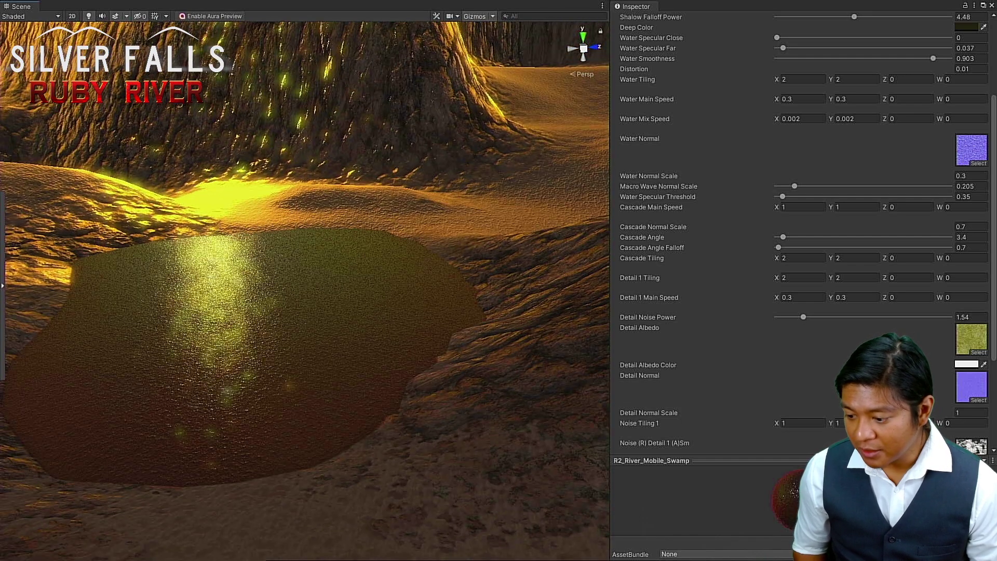
# Step: Apply the R2_Lake_Mobile material to the small pond and inspect its surface
pyautogui.moveTo(810, 452); pyautogui.dragTo(198, 384)
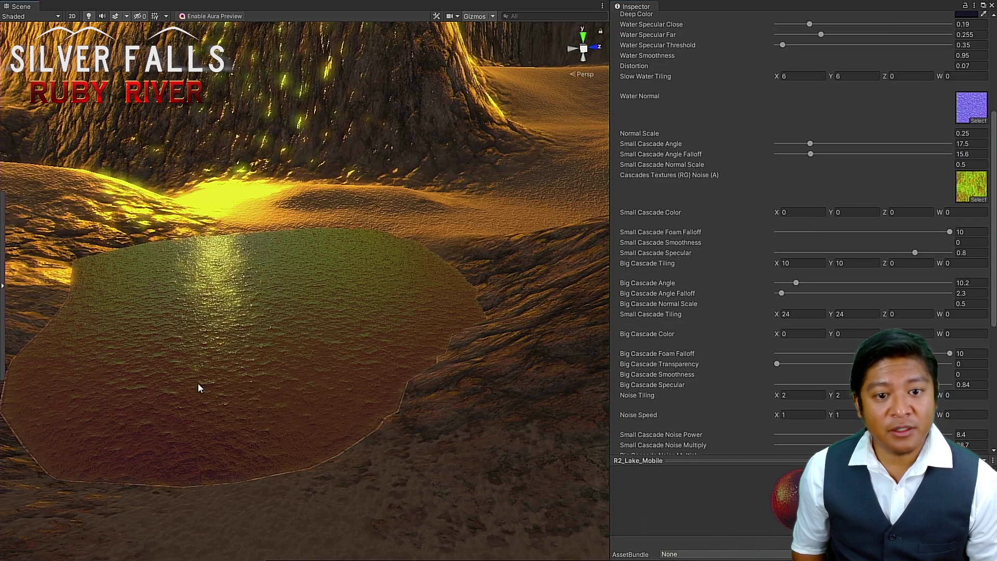
pyautogui.scroll(-3, 198, 383)
pyautogui.scroll(2, 197, 388)
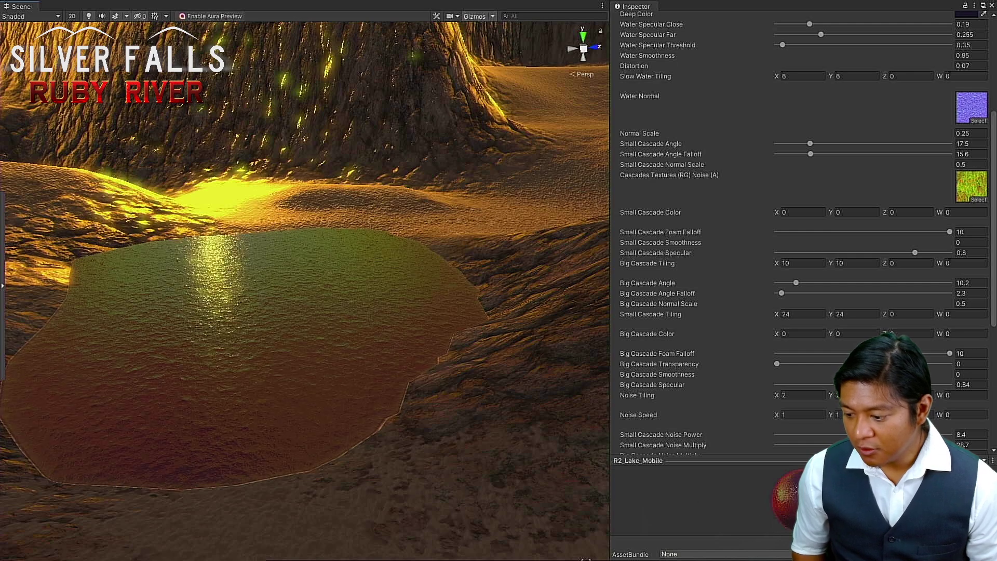
# Step: Apply the R2_Lake_Mobile_Swamp_Leaves material to the small pond and view it up close and from afar
pyautogui.press('Down')
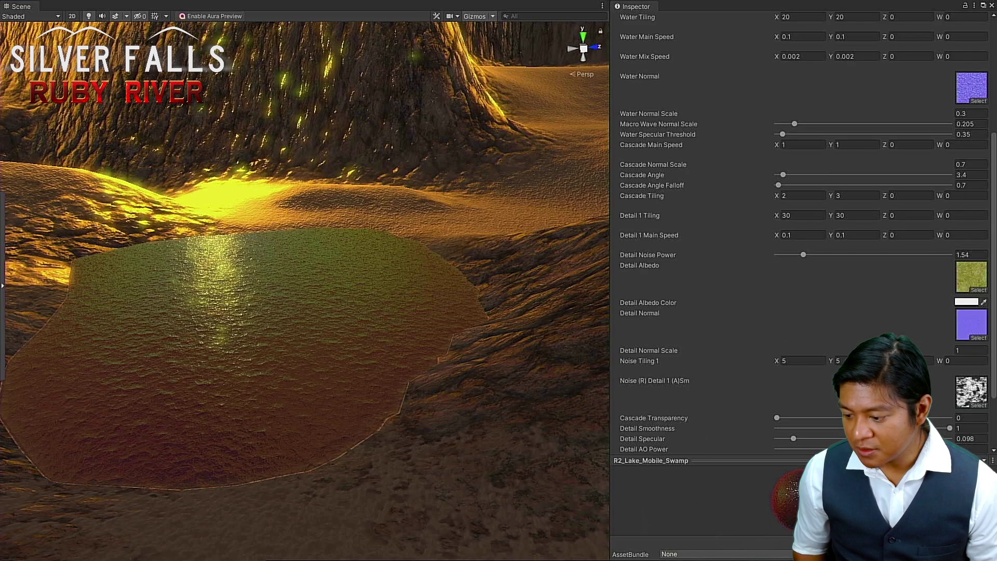
pyautogui.moveTo(417, 560); pyautogui.dragTo(418, 435)
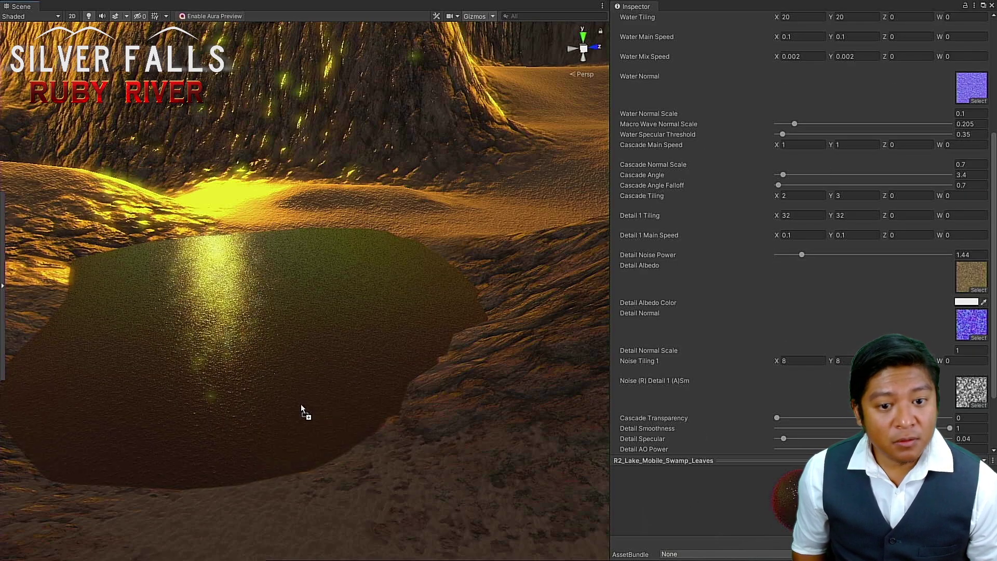
pyautogui.moveTo(301, 404); pyautogui.dragTo(281, 386)
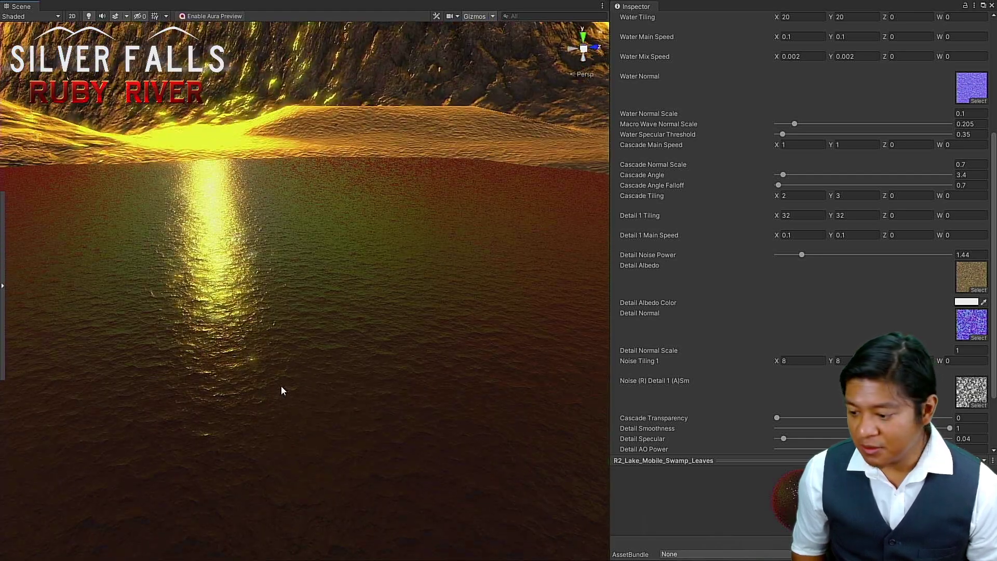
pyautogui.scroll(-12, 281, 386)
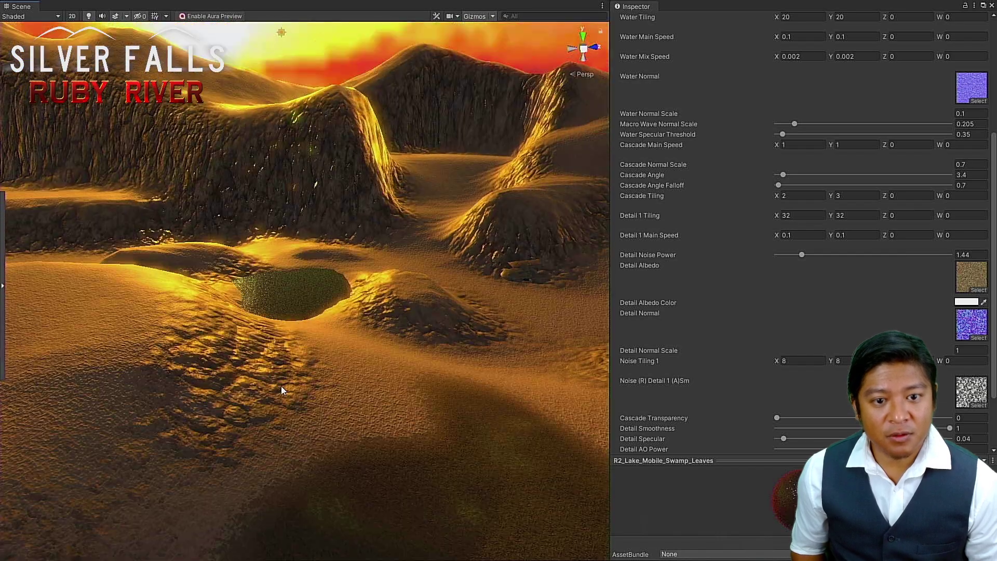
# Step: Apply a lake water material to Willow Lake and inspect its surface up close and from afar
pyautogui.scroll(-5, 282, 386)
pyautogui.moveTo(296, 420); pyautogui.dragTo(274, 312, button='middle')
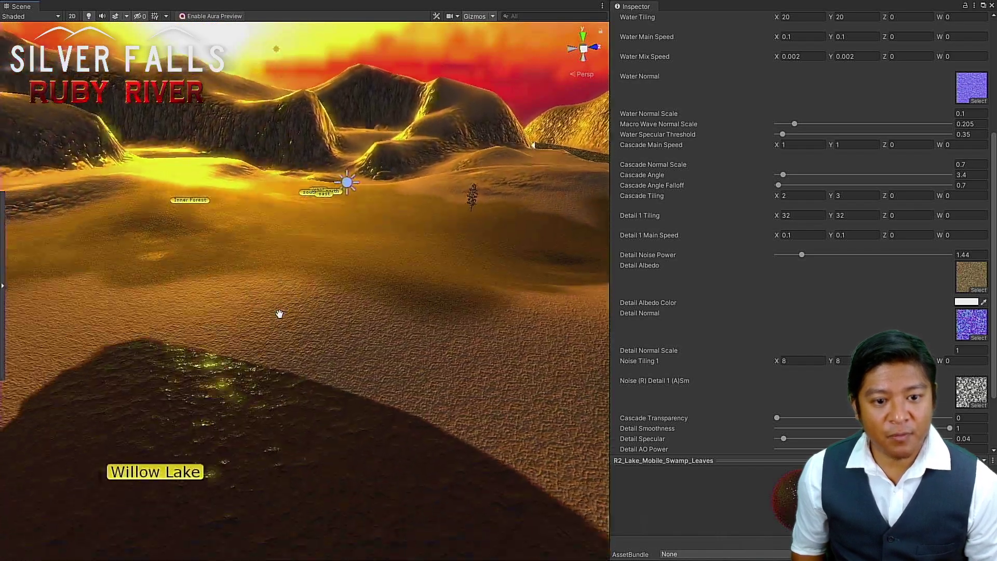
pyautogui.scroll(-3, 274, 313)
pyautogui.moveTo(265, 381); pyautogui.dragTo(278, 359, button='middle')
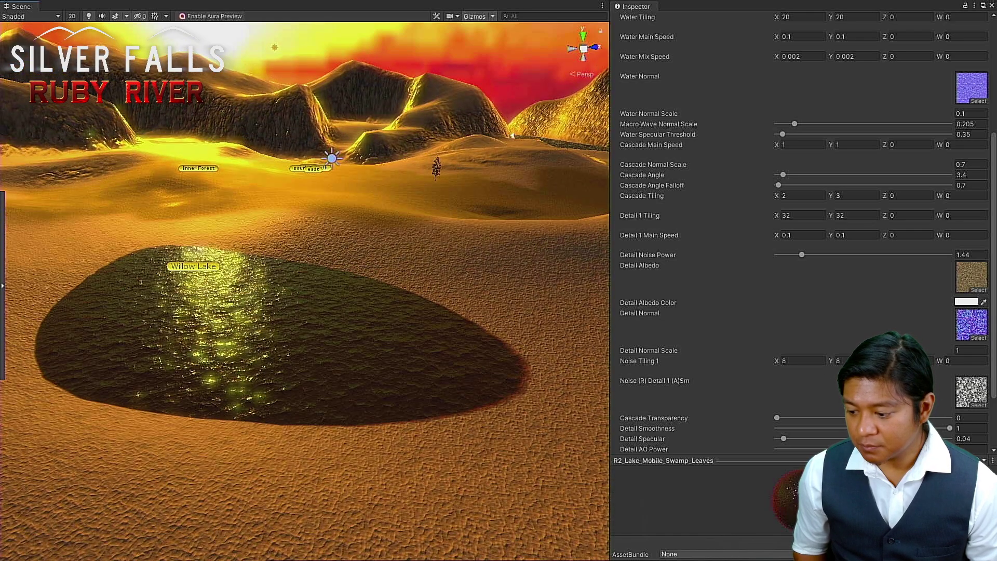
pyautogui.moveTo(675, 453); pyautogui.dragTo(206, 347)
pyautogui.scroll(5, 223, 354)
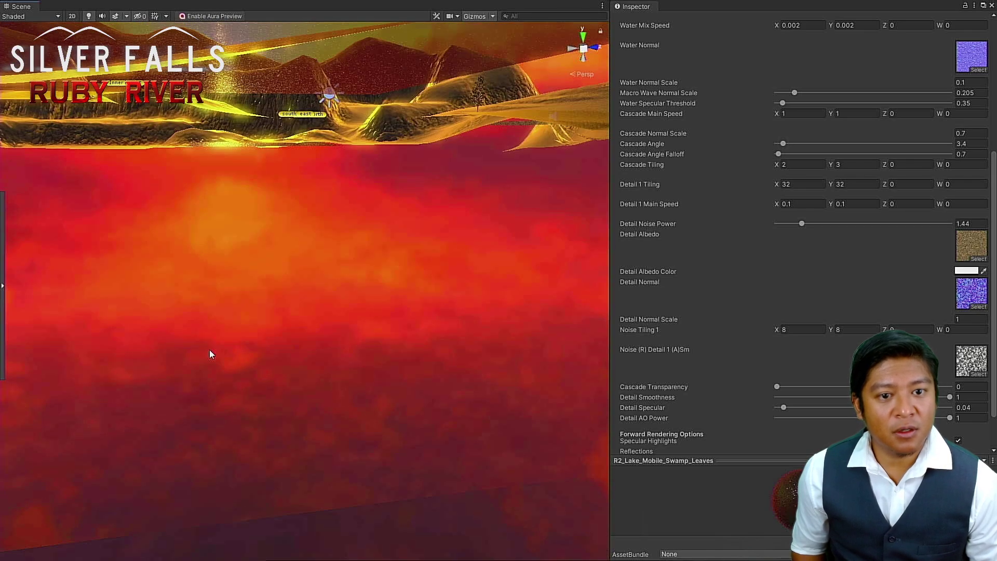
pyautogui.scroll(-5, 210, 350)
pyautogui.moveTo(207, 347); pyautogui.dragTo(208, 356, button='right')
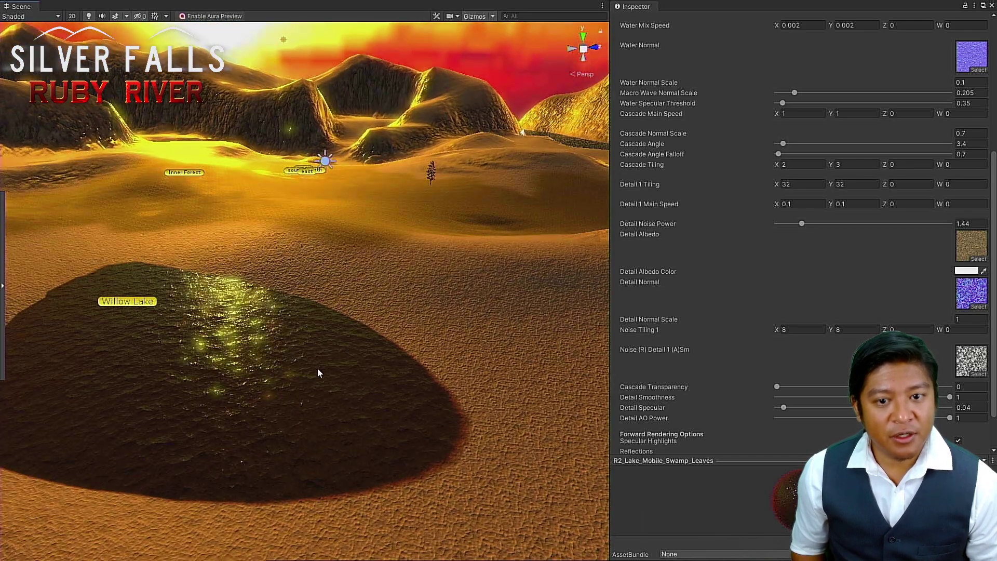
pyautogui.scroll(-5, 299, 334)
pyautogui.scroll(5, 212, 328)
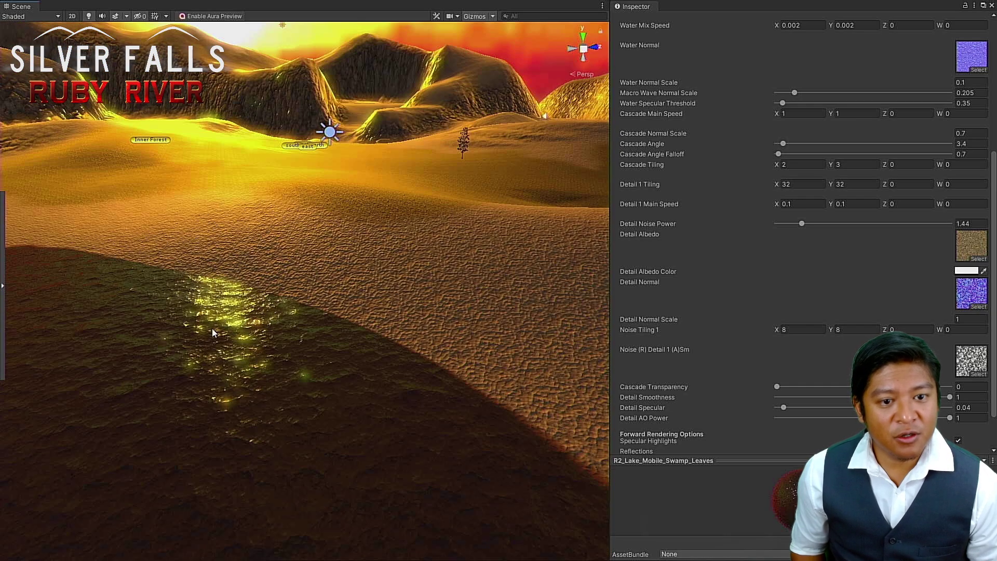
pyautogui.scroll(1, 212, 328)
pyautogui.scroll(-5, 212, 329)
pyautogui.scroll(4, 215, 327)
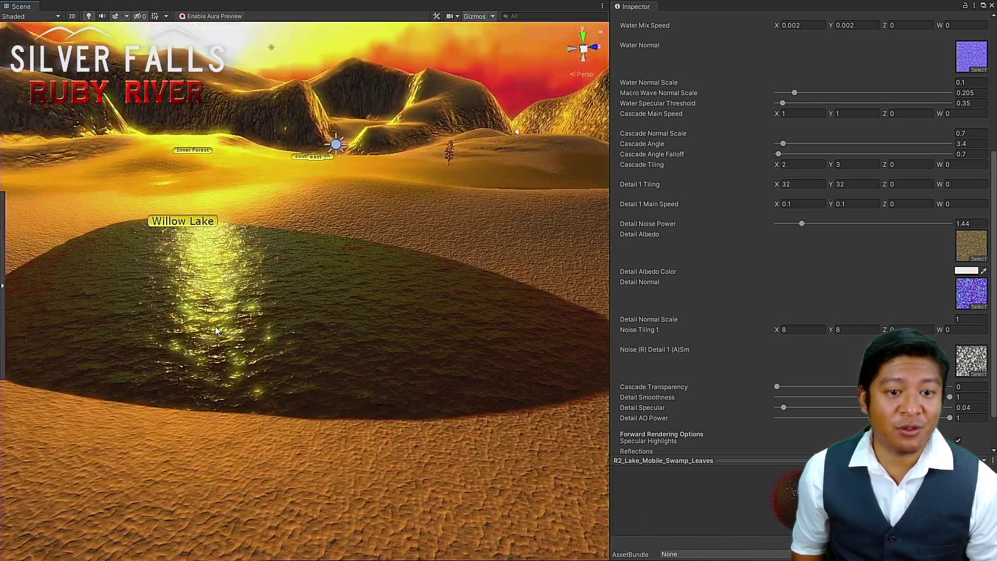
pyautogui.moveTo(216, 331); pyautogui.dragTo(221, 329, button='right')
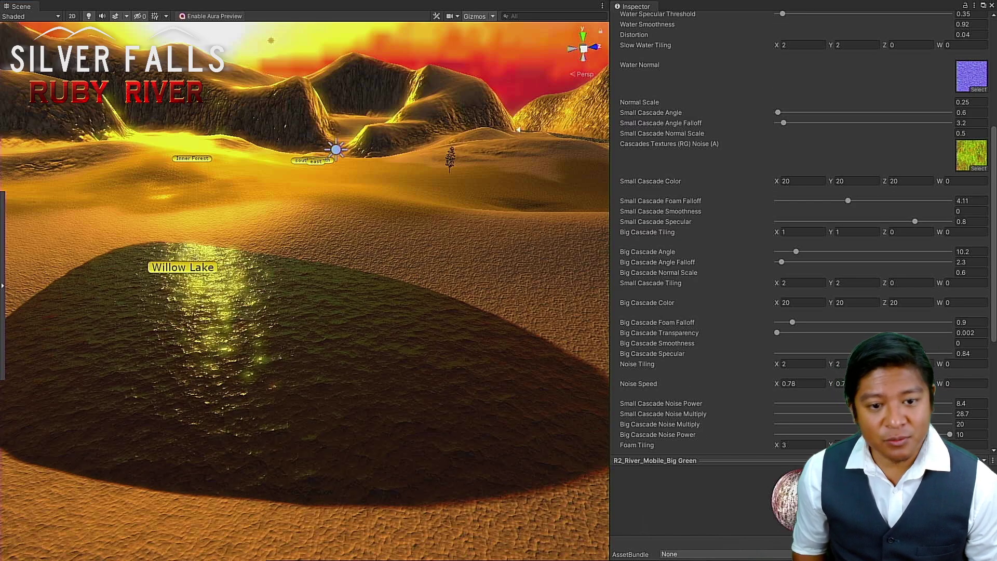
# Step: Try the R2_River_Mobile_Big Green material on Willow Lake, and undo it
pyautogui.moveTo(715, 465); pyautogui.dragTo(344, 445)
pyautogui.hotkey('ctrl', 'z')
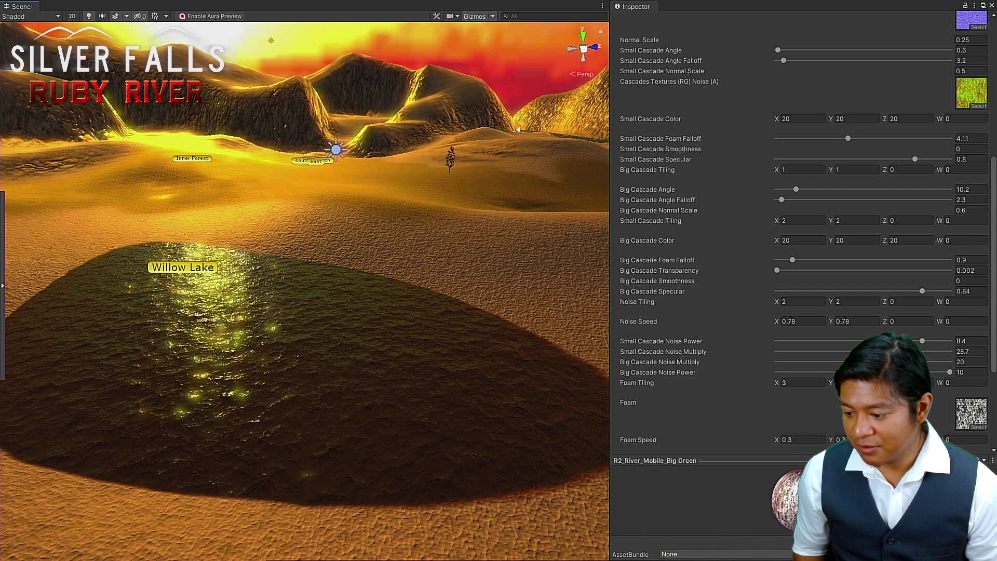
pyautogui.hotkey('ctrl', 'z')
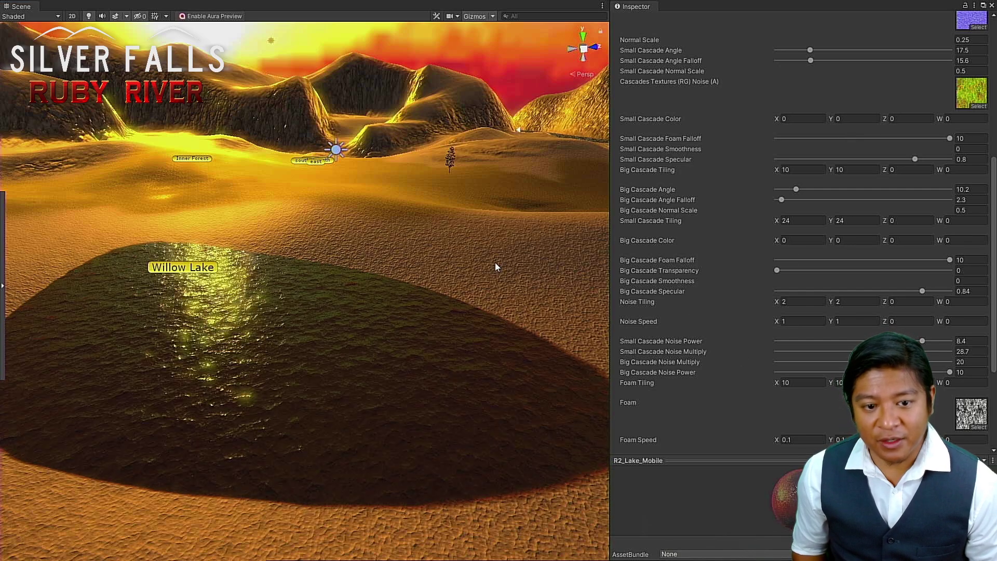
# Step: Apply the R2_Lake_Mobile material to GullyPond in the gully near Willow Lake
pyautogui.scroll(-10, 307, 320)
pyautogui.keyDown('alt'); pyautogui.moveTo(286, 267); pyautogui.dragTo(252, 385); pyautogui.keyUp('alt')
pyautogui.moveTo(256, 391); pyautogui.dragTo(346, 247, button='middle')
pyautogui.scroll(15, 345, 281)
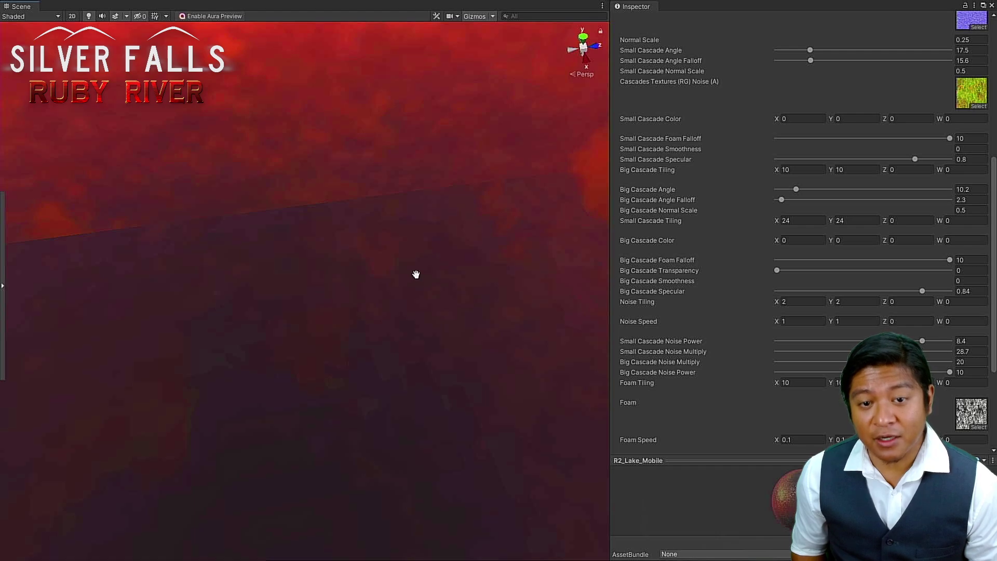
pyautogui.scroll(4, 415, 274)
pyautogui.moveTo(421, 271); pyautogui.dragTo(387, 290, button='middle')
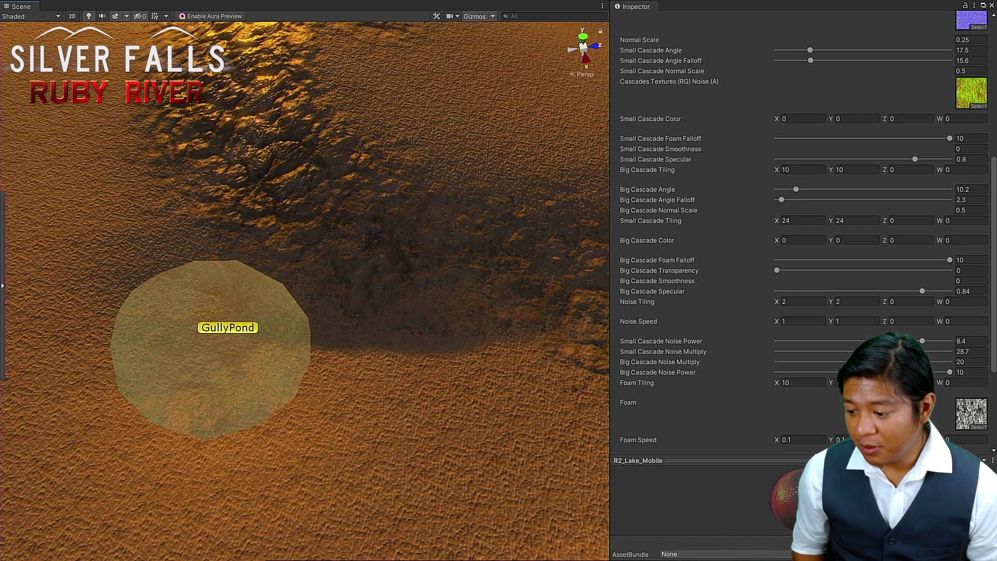
pyautogui.scroll(-2, 882, 394)
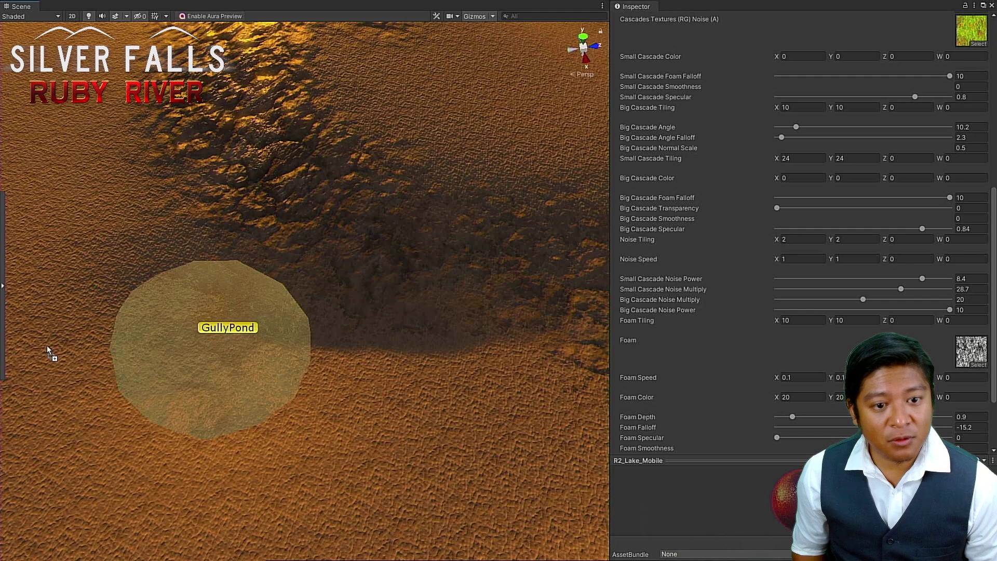
pyautogui.moveTo(46, 345); pyautogui.dragTo(170, 344)
pyautogui.scroll(-5, 169, 344)
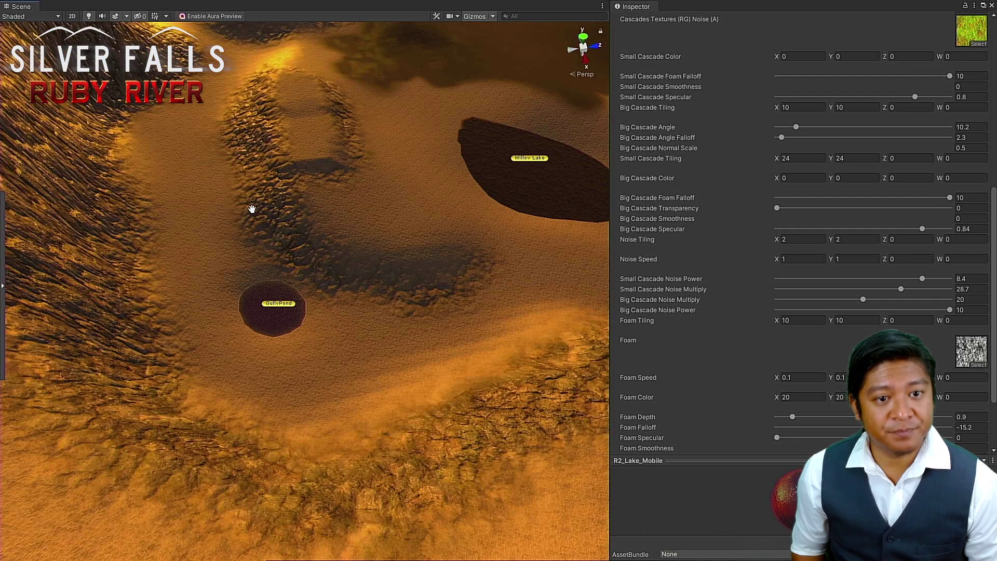
# Step: Apply the R2_Lake_Mobile material to the small unlabelled pond in the dunes near the river
pyautogui.moveTo(255, 200); pyautogui.dragTo(981, 293, button='middle')
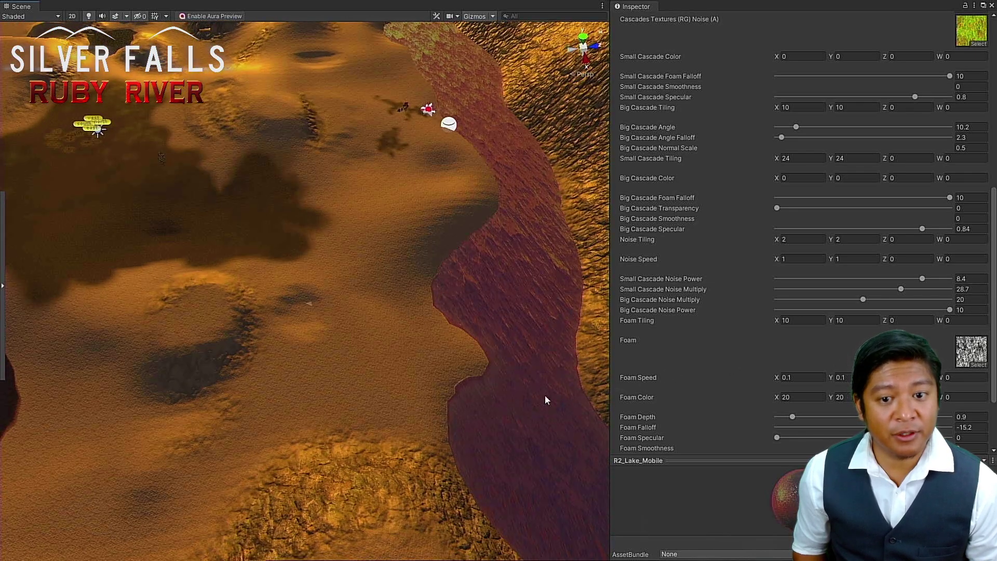
pyautogui.scroll(6, 263, 340)
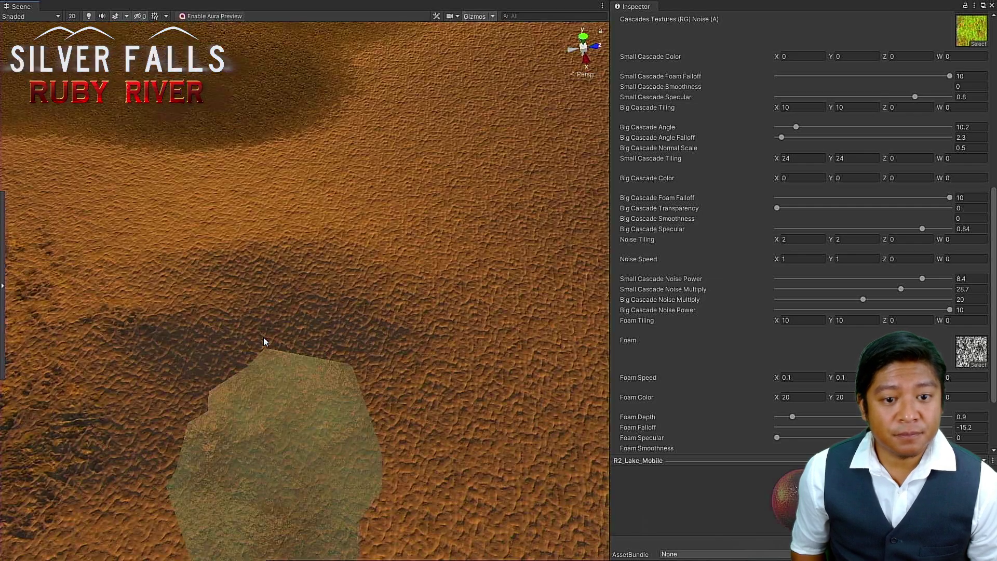
pyautogui.moveTo(302, 370)
pyautogui.keyDown('alt'); pyautogui.mouseDown()
pyautogui.moveTo(309, 348)
pyautogui.moveTo(311, 363)
pyautogui.mouseUp(); pyautogui.keyUp('alt')
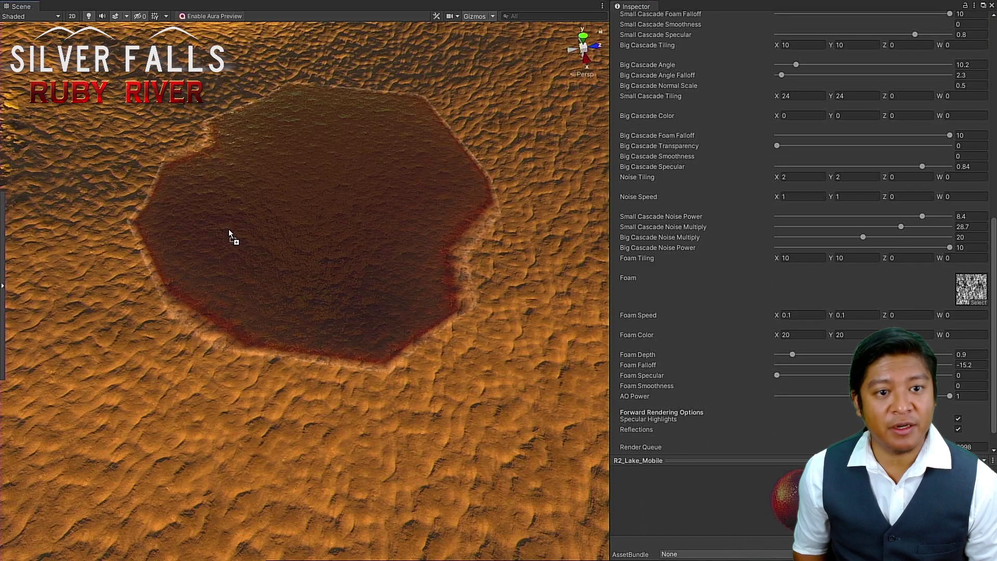
pyautogui.scroll(-8, 238, 226)
pyautogui.scroll(-5, 238, 230)
pyautogui.scroll(5, 238, 229)
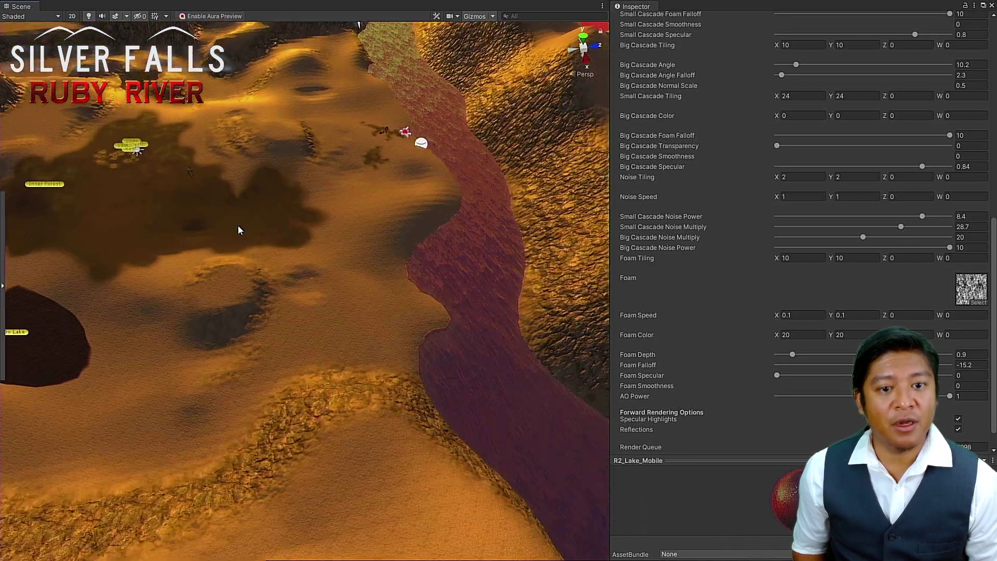
# Step: Apply the R2_Lake_Mobile material to the remaining green pond in the hollow near the river
pyautogui.keyDown('alt'); pyautogui.moveTo(238, 226); pyautogui.dragTo(323, 226); pyautogui.keyUp('alt')
pyautogui.moveTo(345, 194); pyautogui.dragTo(289, 284, button='middle')
pyautogui.scroll(4, 289, 285)
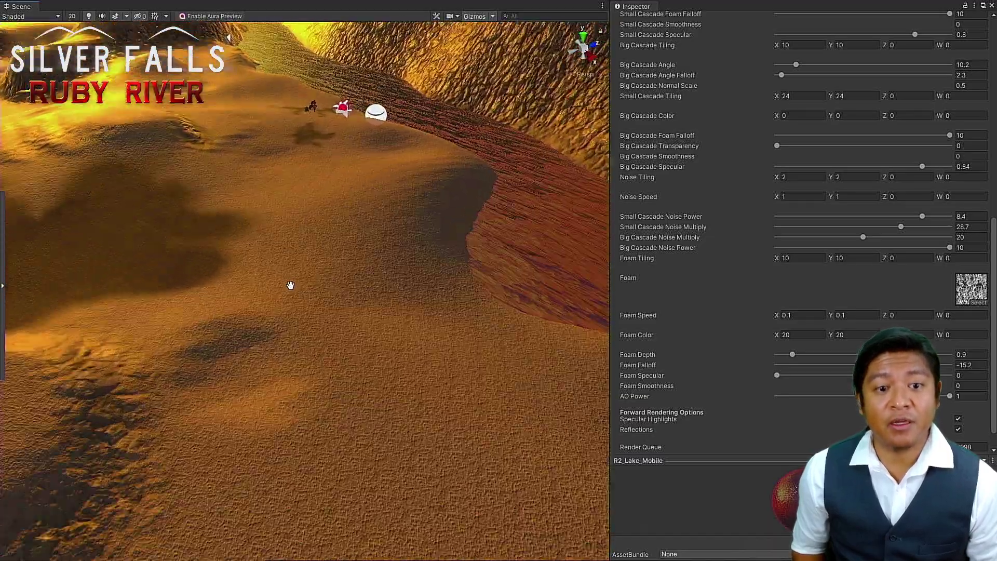
pyautogui.moveTo(290, 281); pyautogui.dragTo(437, 307, button='right')
pyautogui.moveTo(401, 305); pyautogui.dragTo(347, 336, button='middle')
pyautogui.scroll(6, 351, 338)
pyautogui.moveTo(351, 338); pyautogui.dragTo(396, 321, button='right')
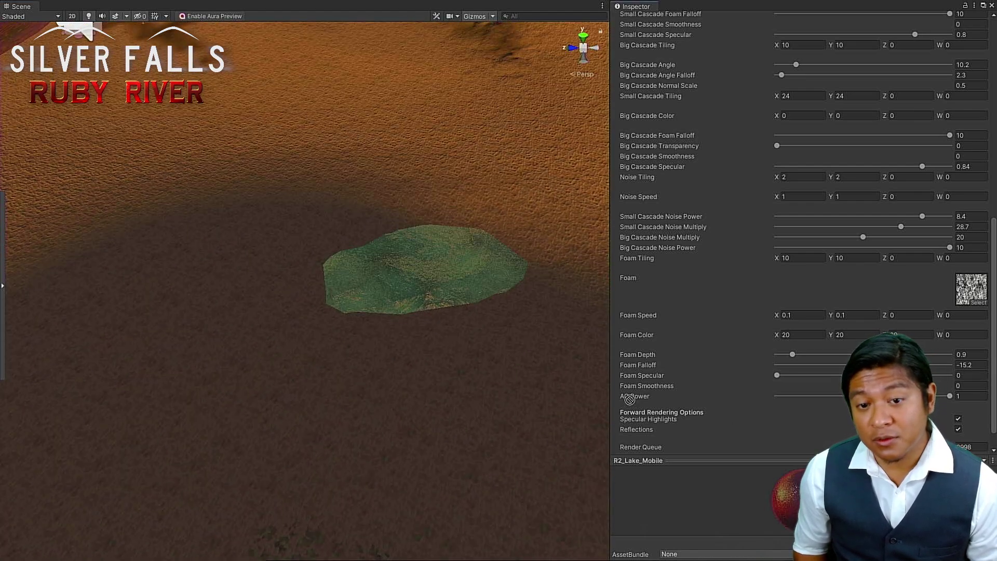
pyautogui.moveTo(438, 305); pyautogui.dragTo(421, 262)
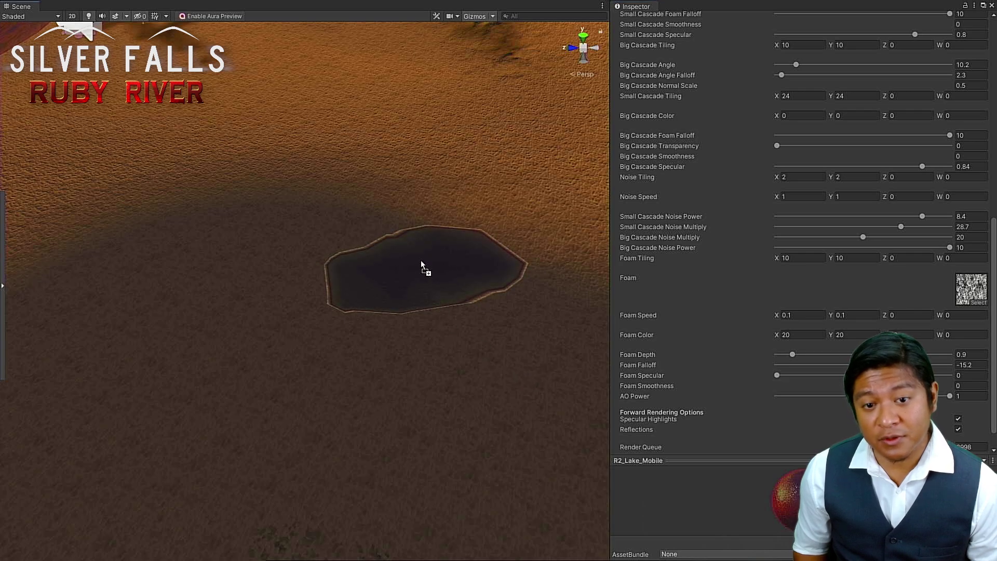
# Step: Select the waterLagoon (8) pond and examine how its level of detail changes with viewing distance
pyautogui.click(459, 263)
pyautogui.moveTo(459, 262); pyautogui.dragTo(13, 175, button='right')
pyautogui.keyDown('alt'); pyautogui.moveTo(13, 175); pyautogui.dragTo(931, 156); pyautogui.keyUp('alt')
pyautogui.moveTo(932, 156); pyautogui.dragTo(933, 173, button='right')
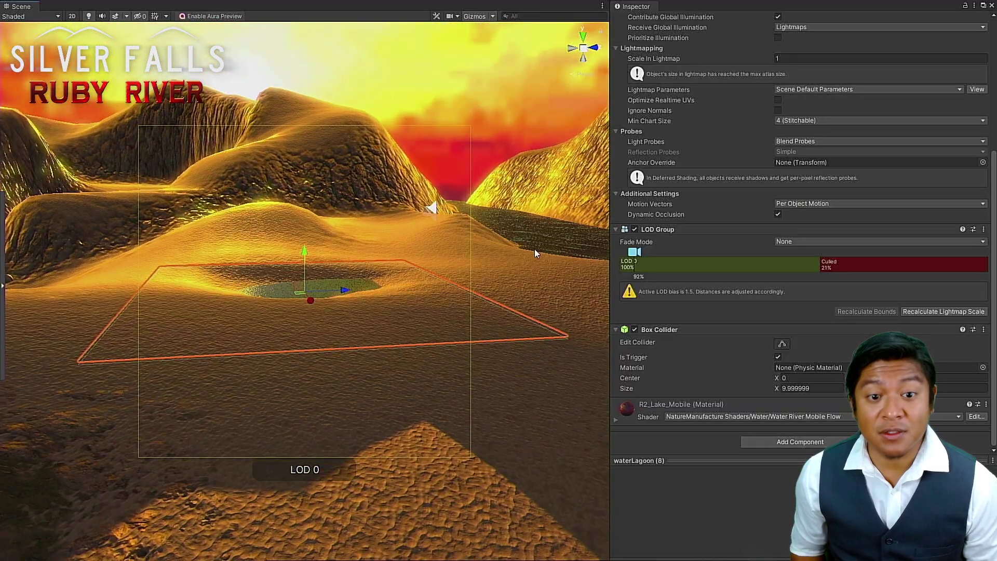
pyautogui.scroll(-10, 392, 314)
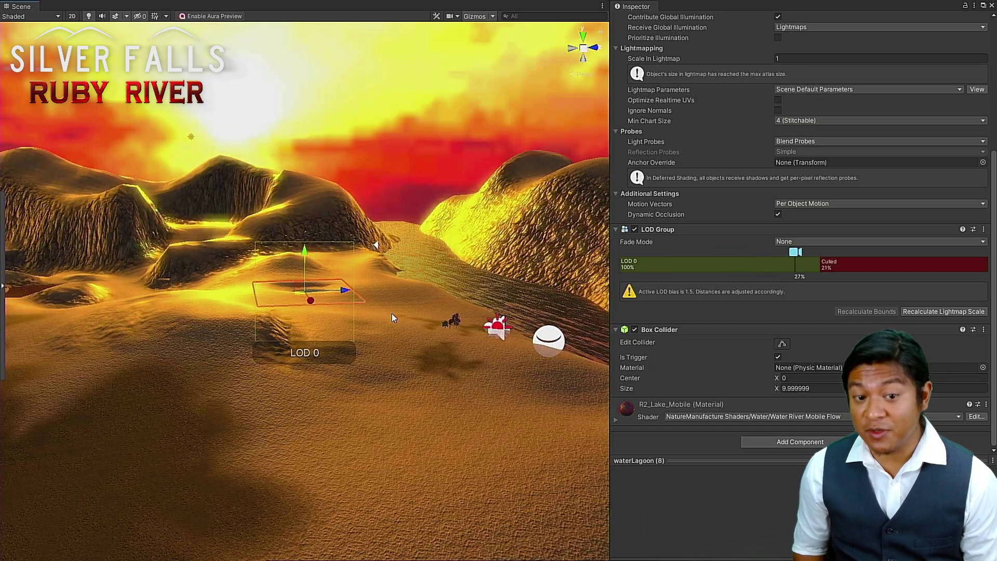
pyautogui.scroll(-6, 392, 314)
pyautogui.scroll(9, 392, 314)
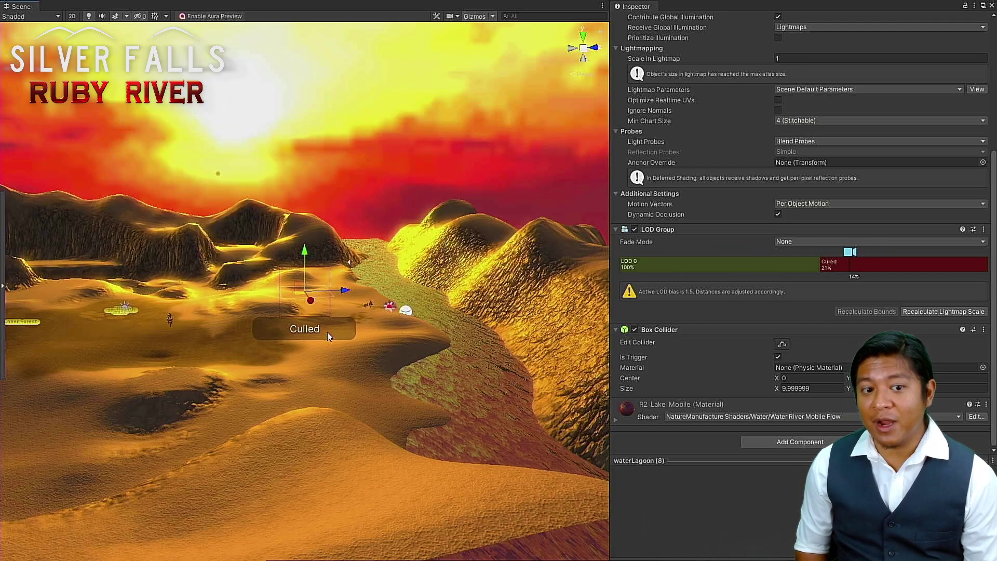
# Step: Examine the terrain around Willow Lake and the light reflections on its water up close and from afar
pyautogui.keyDown('alt'); pyautogui.moveTo(203, 376); pyautogui.dragTo(185, 389); pyautogui.keyUp('alt')
pyautogui.moveTo(184, 390); pyautogui.dragTo(352, 346, button='middle')
pyautogui.keyDown('alt'); pyautogui.moveTo(330, 329); pyautogui.dragTo(398, 445); pyautogui.keyUp('alt')
pyautogui.moveTo(398, 445); pyautogui.dragTo(308, 282, button='middle')
pyautogui.scroll(8, 302, 287)
pyautogui.keyDown('alt'); pyautogui.moveTo(302, 287); pyautogui.dragTo(218, 261); pyautogui.keyUp('alt')
pyautogui.moveTo(179, 234); pyautogui.dragTo(271, 320, button='middle')
pyautogui.moveTo(270, 319)
pyautogui.keyDown('alt'); pyautogui.mouseDown()
pyautogui.moveTo(271, 289)
pyautogui.moveTo(263, 296)
pyautogui.moveTo(272, 301)
pyautogui.mouseUp(); pyautogui.keyUp('alt')
pyautogui.keyDown('alt'); pyautogui.scroll(5, 272, 301); pyautogui.keyUp('alt')
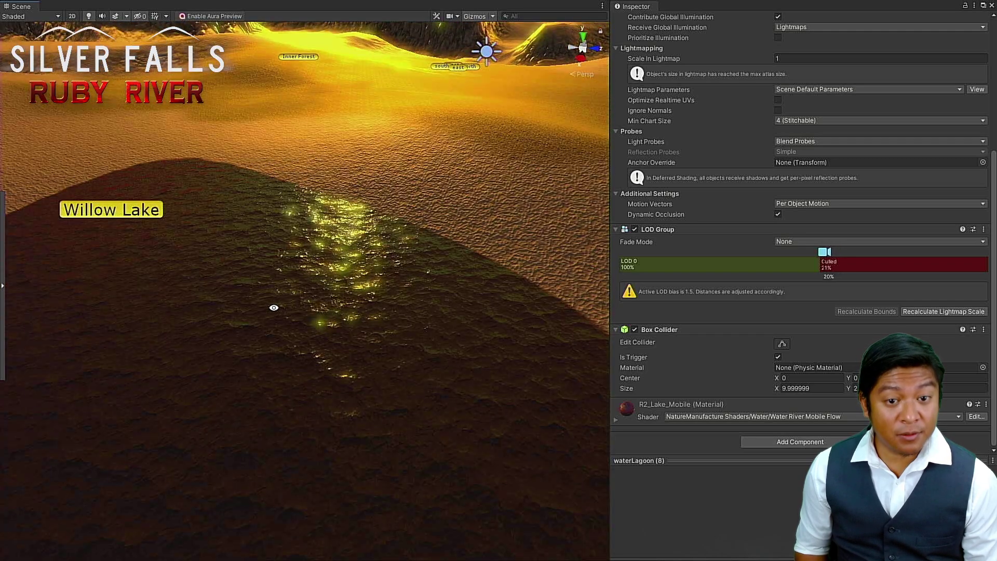
pyautogui.keyDown('alt'); pyautogui.scroll(-5, 274, 308); pyautogui.keyUp('alt')
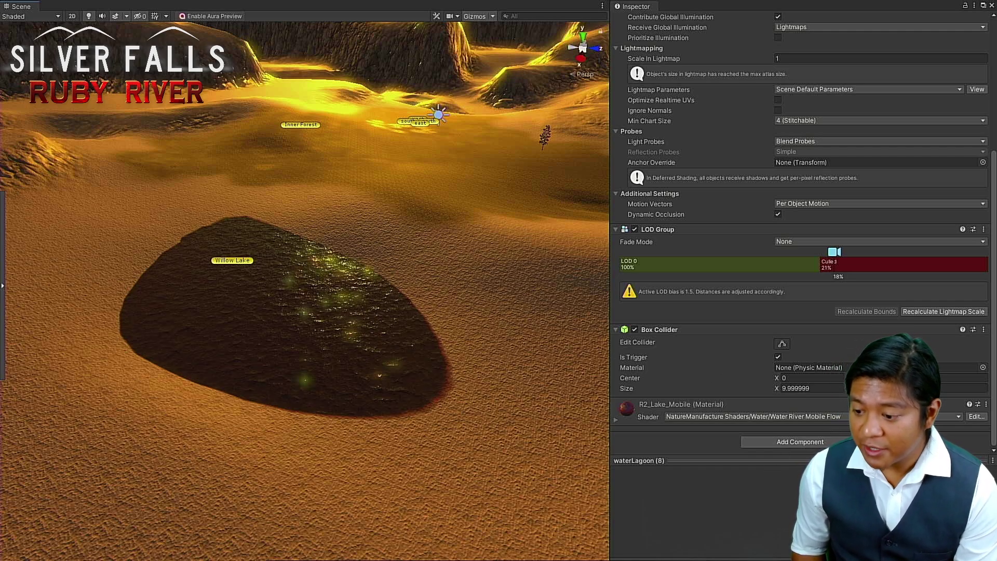
# Step: Select the scatterManagerFlowers1 object beyond Willow Lake and view the lake from steep and shallow angles
pyautogui.click(422, 123)
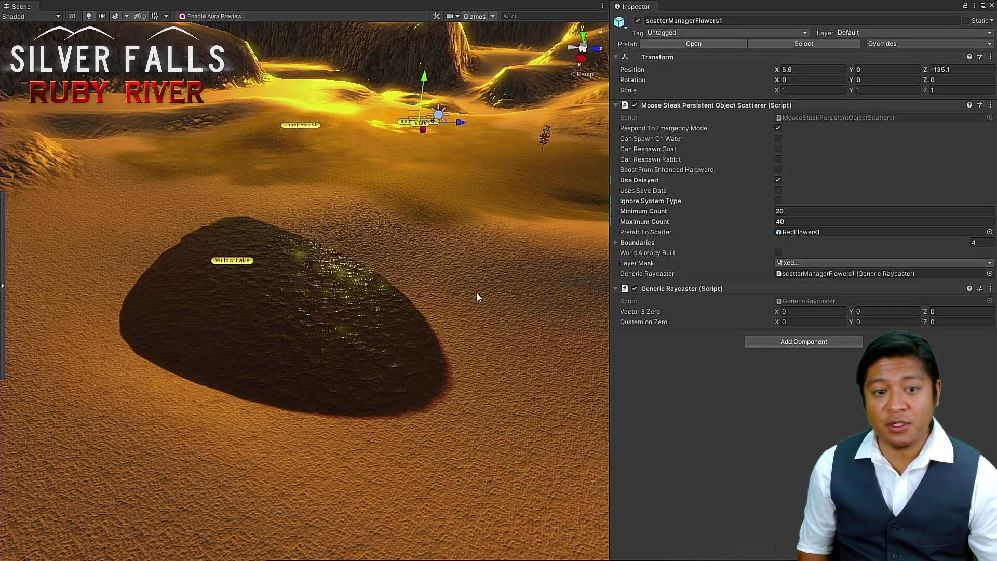
pyautogui.moveTo(338, 355); pyautogui.dragTo(494, 305, button='right')
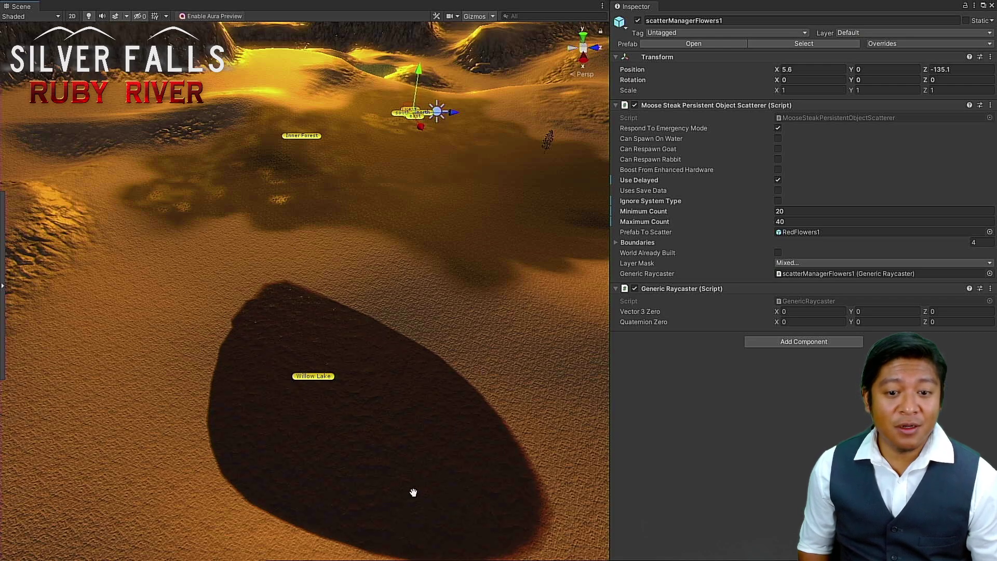
pyautogui.moveTo(410, 498); pyautogui.dragTo(356, 471, button='middle')
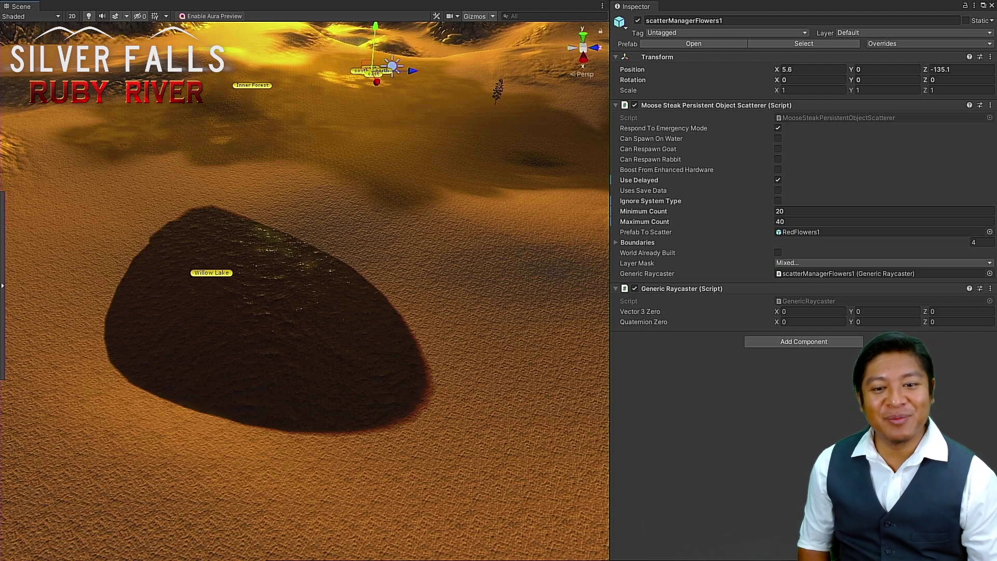
pyautogui.keyDown('alt'); pyautogui.moveTo(302, 425); pyautogui.dragTo(334, 412); pyautogui.keyUp('alt')
pyautogui.moveTo(335, 412); pyautogui.dragTo(318, 415, button='right')
pyautogui.scroll(5, 321, 409)
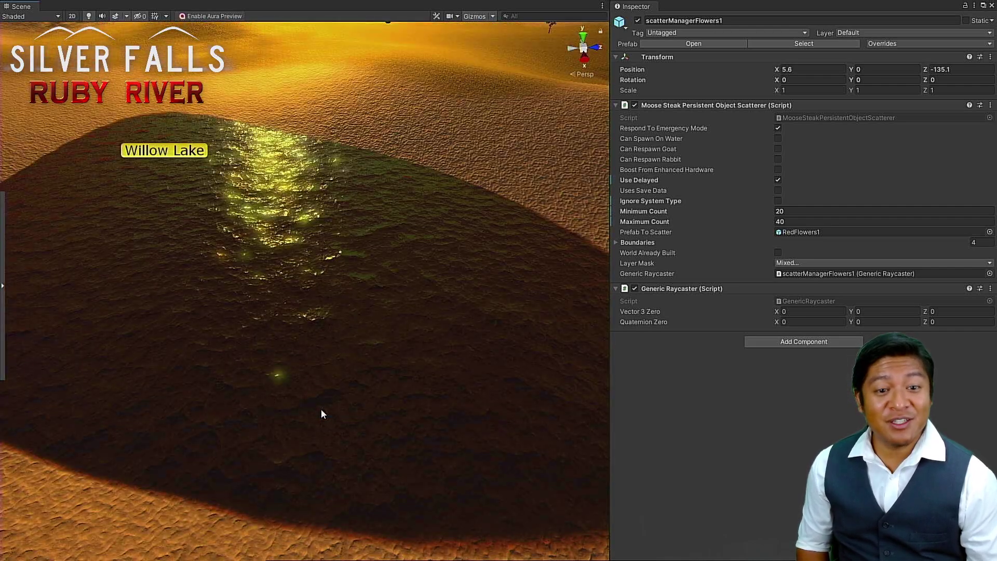
pyautogui.scroll(-4, 321, 409)
pyautogui.keyDown('alt'); pyautogui.moveTo(320, 409); pyautogui.dragTo(320, 412); pyautogui.keyUp('alt')
pyautogui.moveTo(320, 412)
pyautogui.mouseDown(button='right')
pyautogui.moveTo(322, 425)
pyautogui.moveTo(318, 409)
pyautogui.moveTo(307, 422)
pyautogui.mouseUp(button='right')
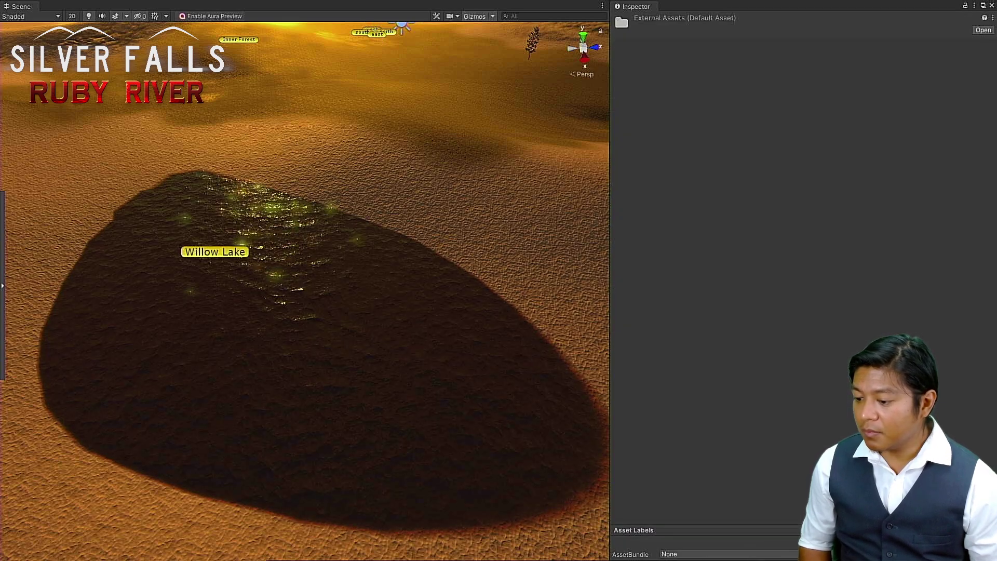
# Step: Place the Tree_willow_02_cheap prefab on the shore of Willow Lake and view it from the side
pyautogui.press('Up')
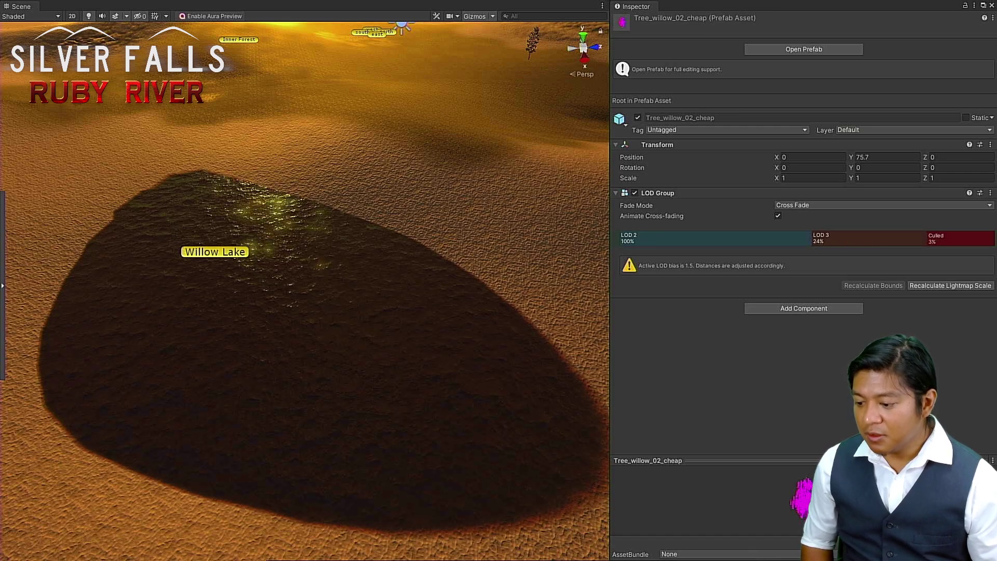
pyautogui.moveTo(609, 223); pyautogui.dragTo(369, 214)
pyautogui.press('f')
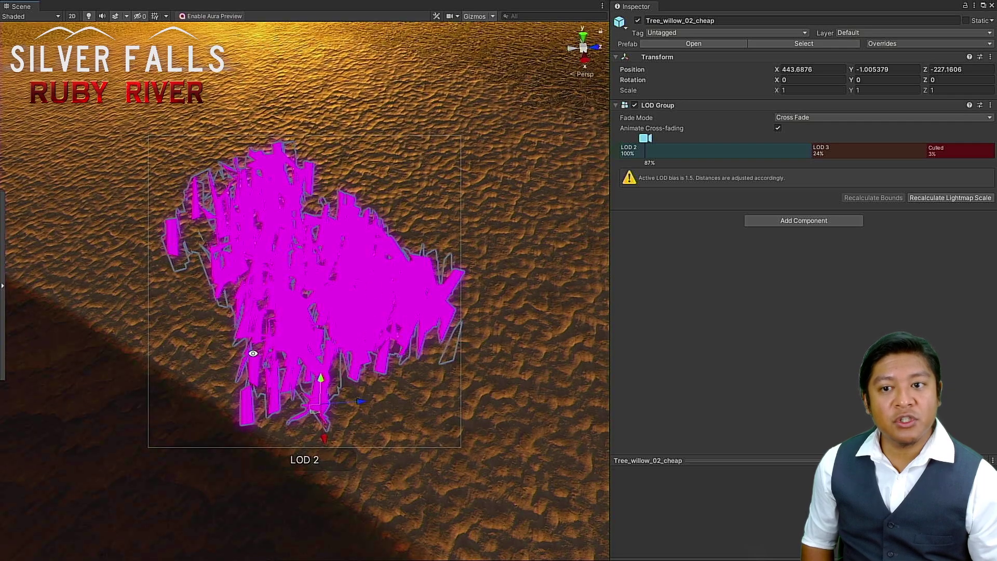
pyautogui.keyDown('alt'); pyautogui.moveTo(245, 350); pyautogui.dragTo(514, 210); pyautogui.keyUp('alt')
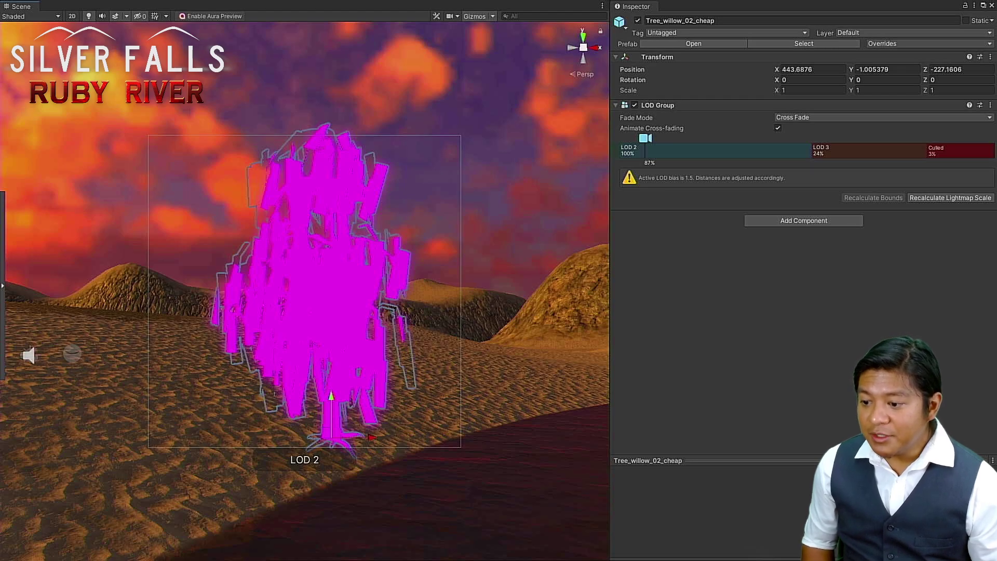
# Step: Select the tree_willow_02_LOD0 mesh and expand the settings of its M_Willow_leaves and M_Willow_trunk materials
pyautogui.press('Down')
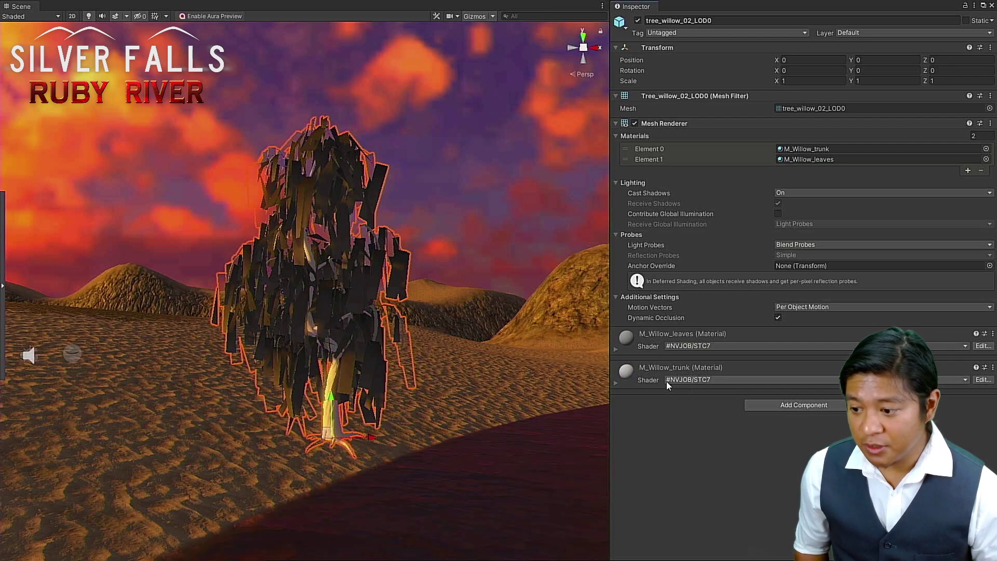
pyautogui.click(643, 332)
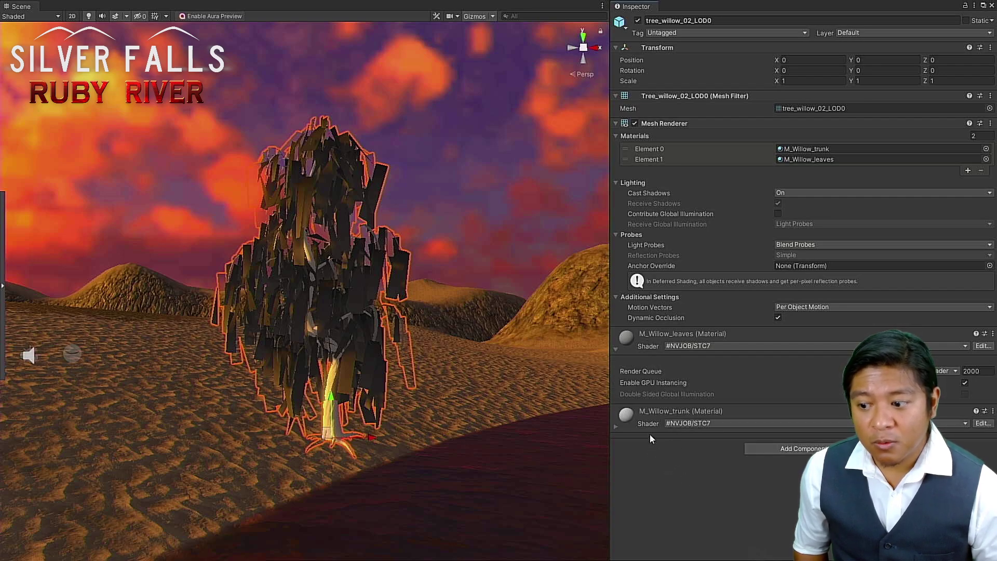
pyautogui.click(646, 416)
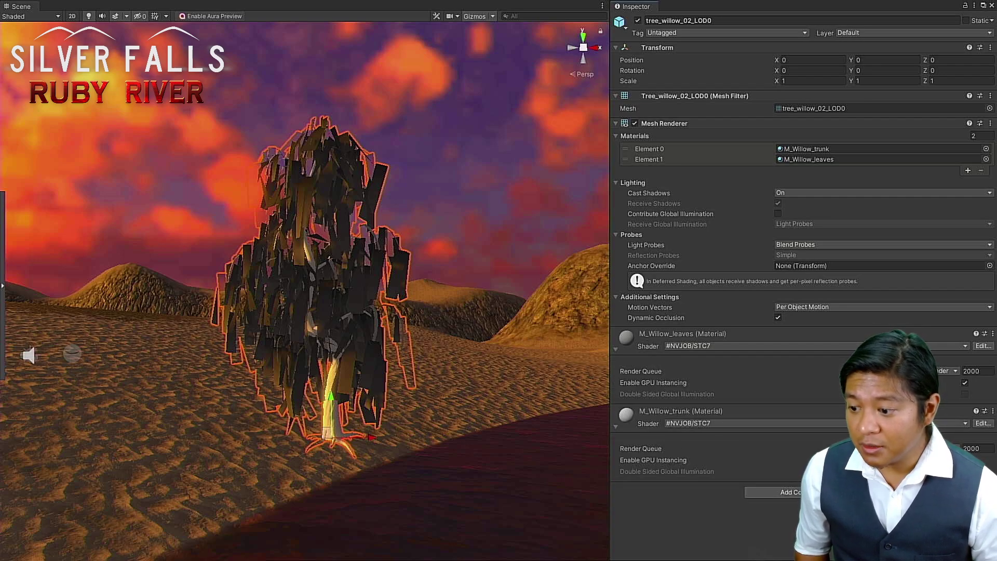
# Step: Step through the willow's LOD0, LOD1 and CROSS meshes and expand the T_cross_willow_02 material settings to check their materials
pyautogui.press('Up')
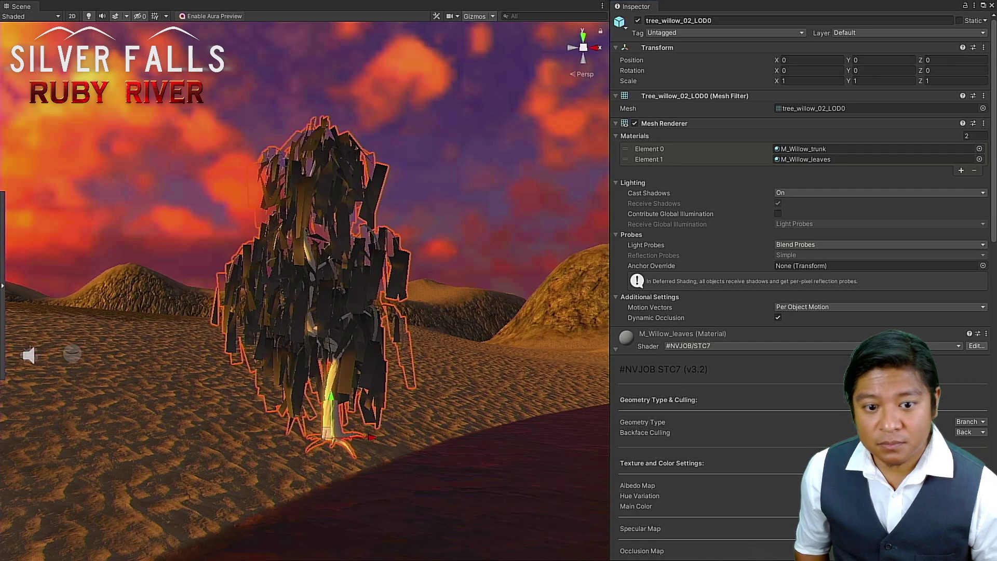
pyautogui.press('Down')
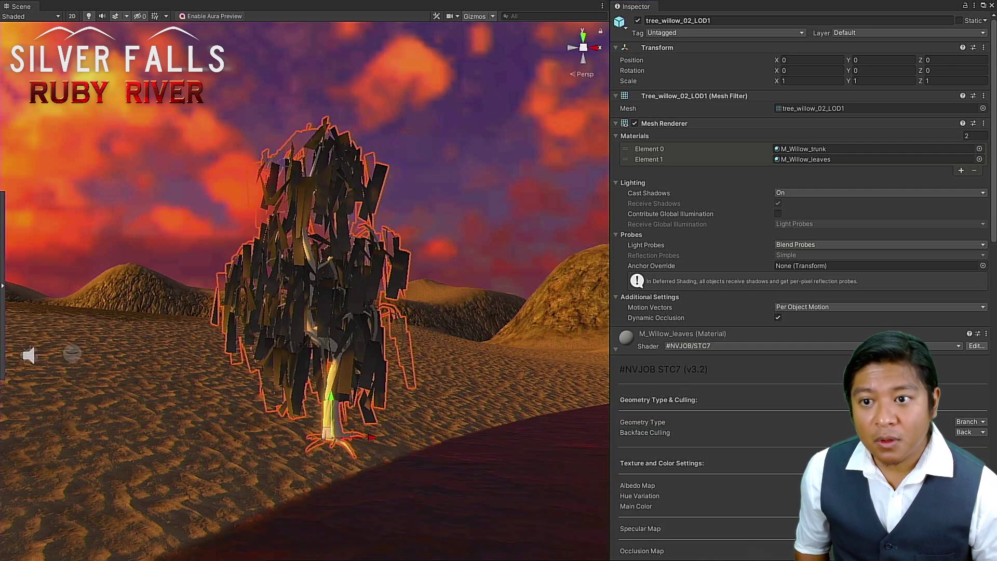
pyautogui.press('Down')
pyautogui.press('Up')
pyautogui.press('Up')
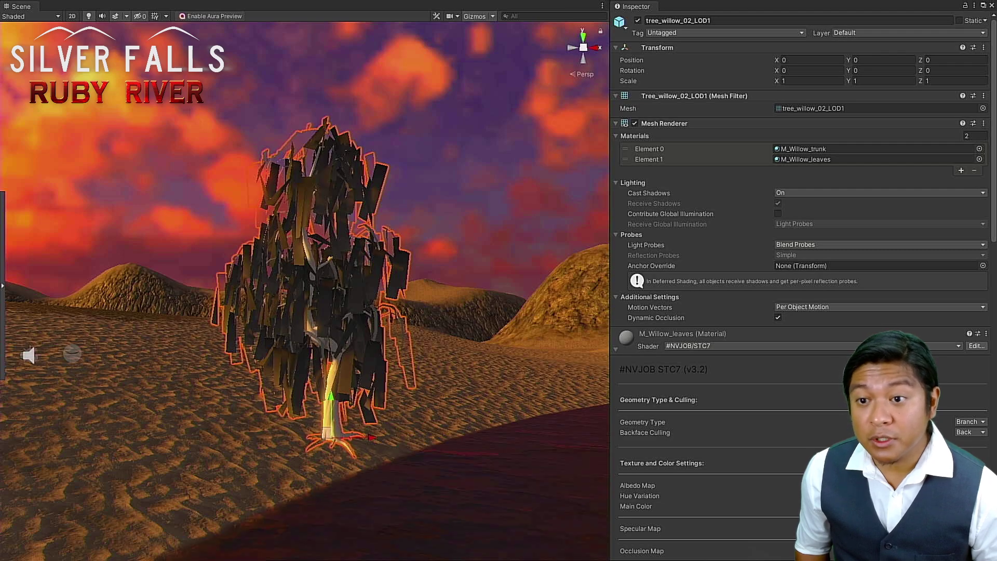
pyautogui.press('Down')
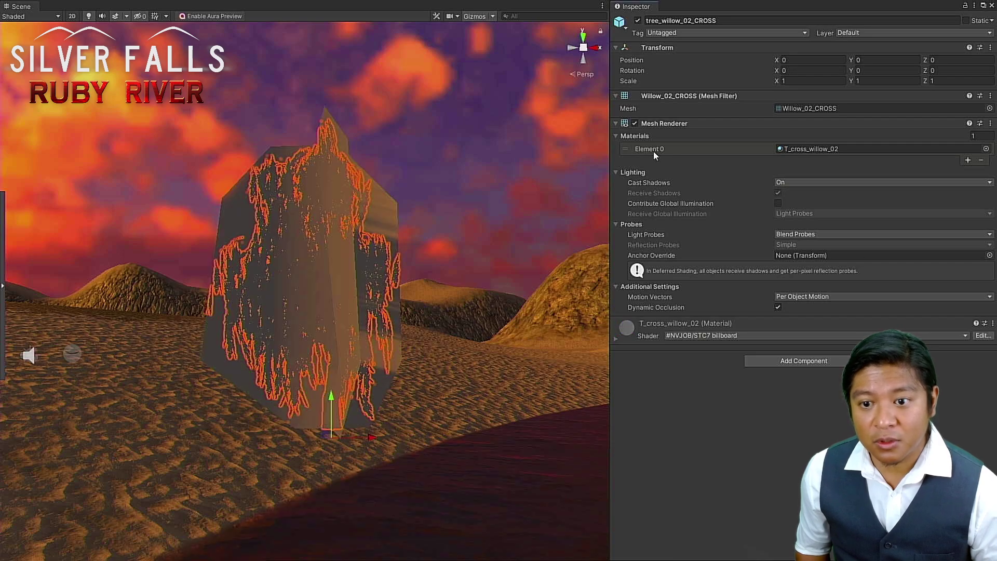
pyautogui.click(653, 332)
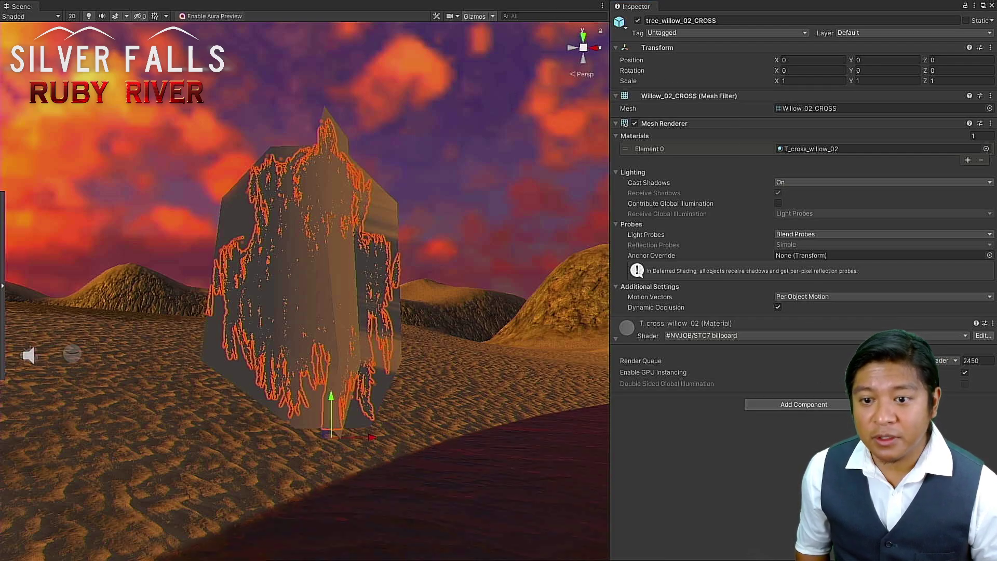
# Step: Enable the albedo map, hue variation and normal map on the M_Willow_leaves material of tree_willow_02_LOD0
pyautogui.press('Up')
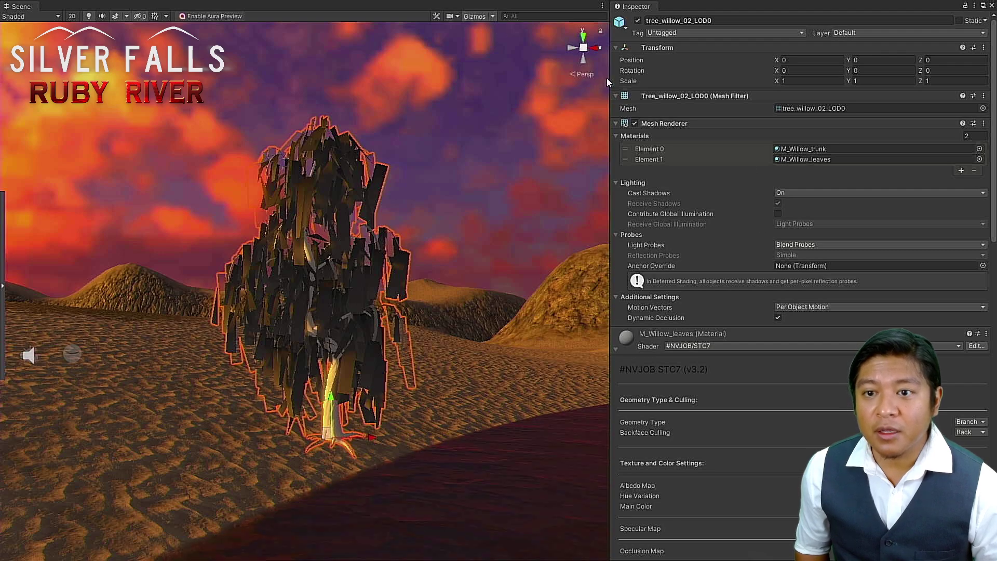
pyautogui.scroll(-10, 678, 136)
pyautogui.scroll(-5, 679, 136)
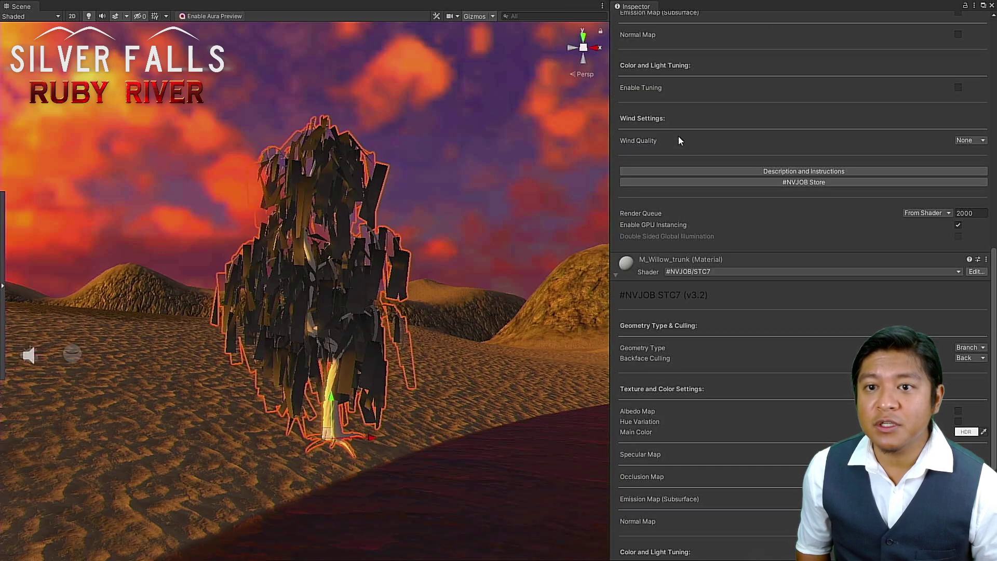
pyautogui.scroll(5, 801, 125)
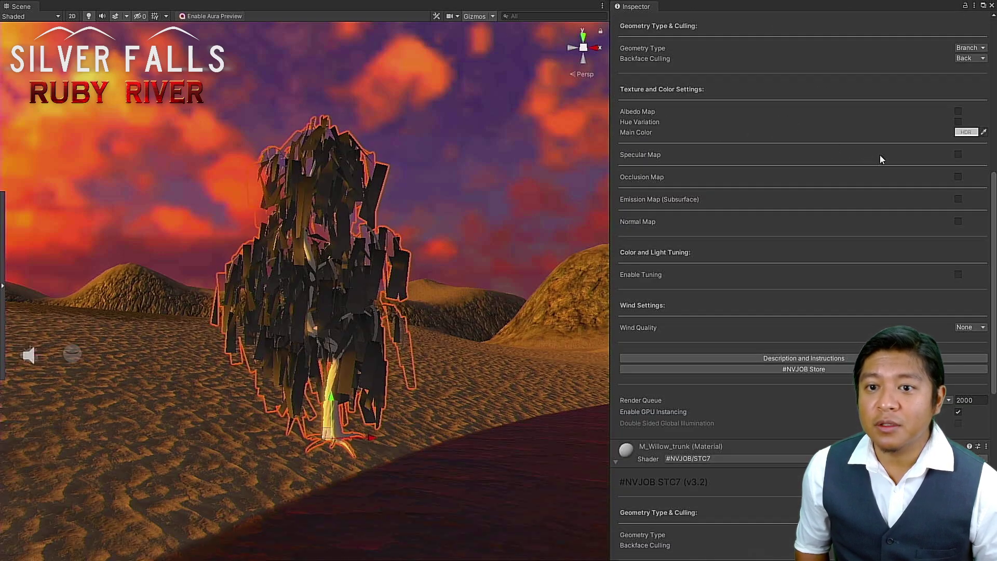
pyautogui.click(958, 112)
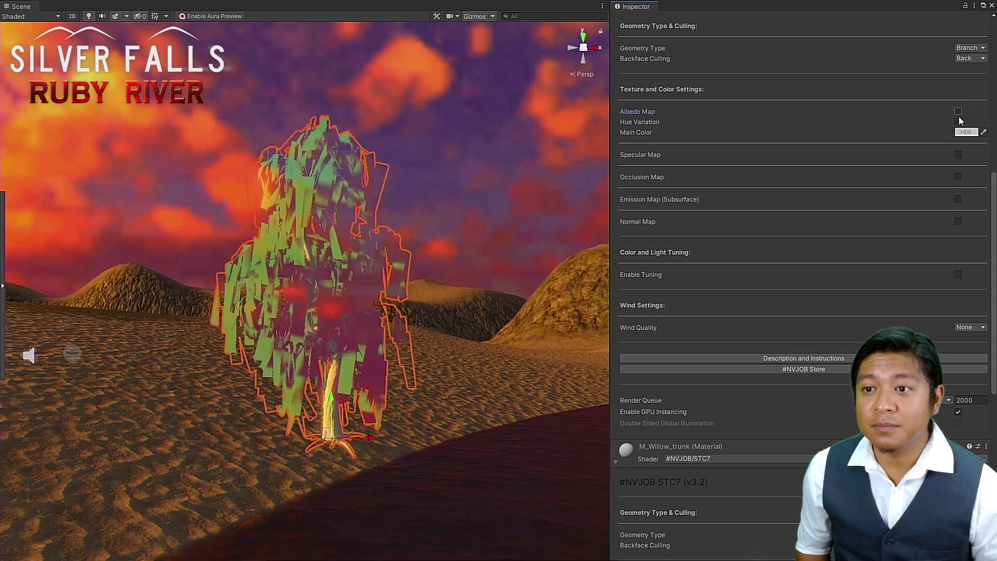
pyautogui.hotkey('ctrl', 'z')
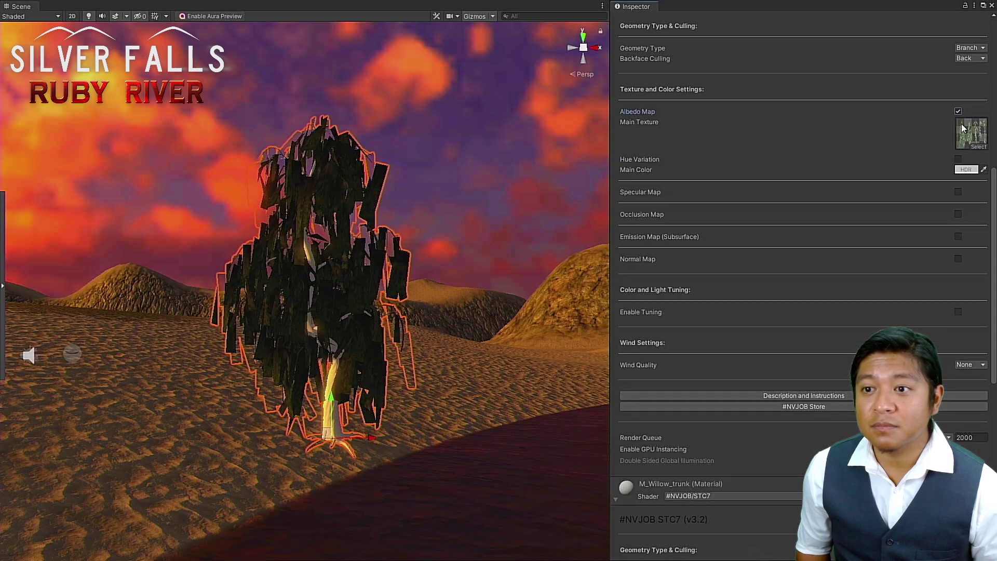
pyautogui.click(958, 160)
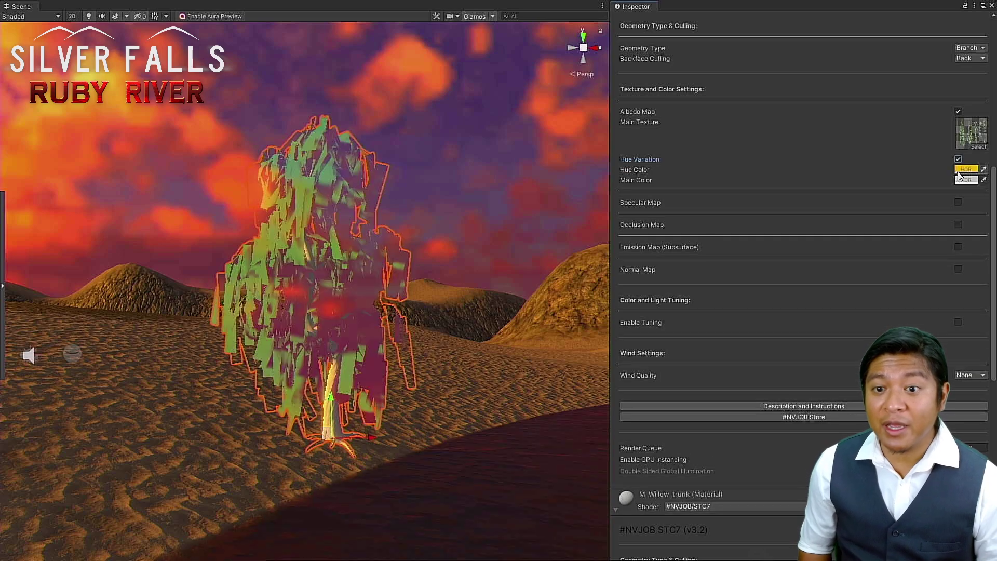
pyautogui.click(958, 269)
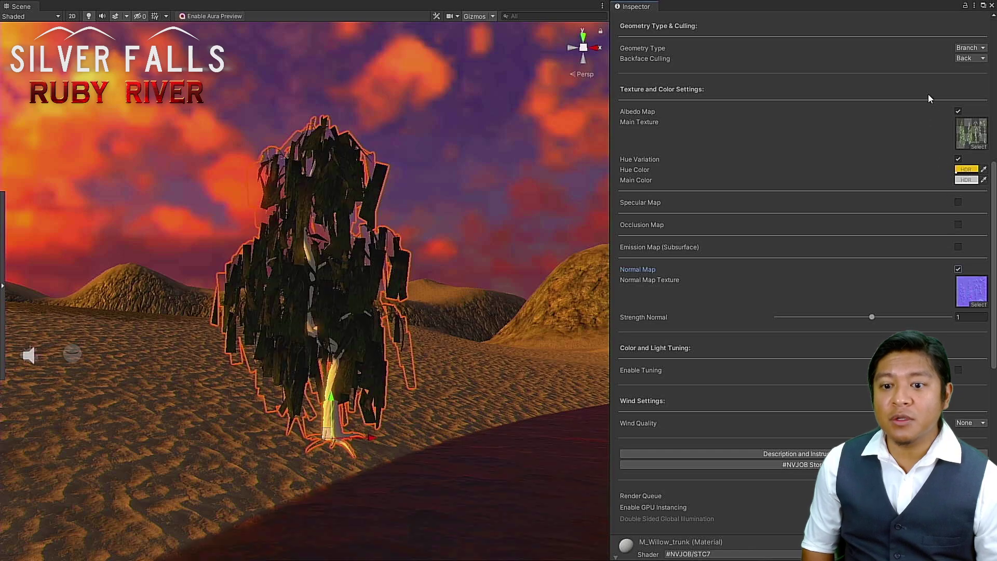
# Step: Set the geometry type of the M_Willow_leaves material to Frond and view the willow's foliage and trunk from another side
pyautogui.scroll(10, 909, 205)
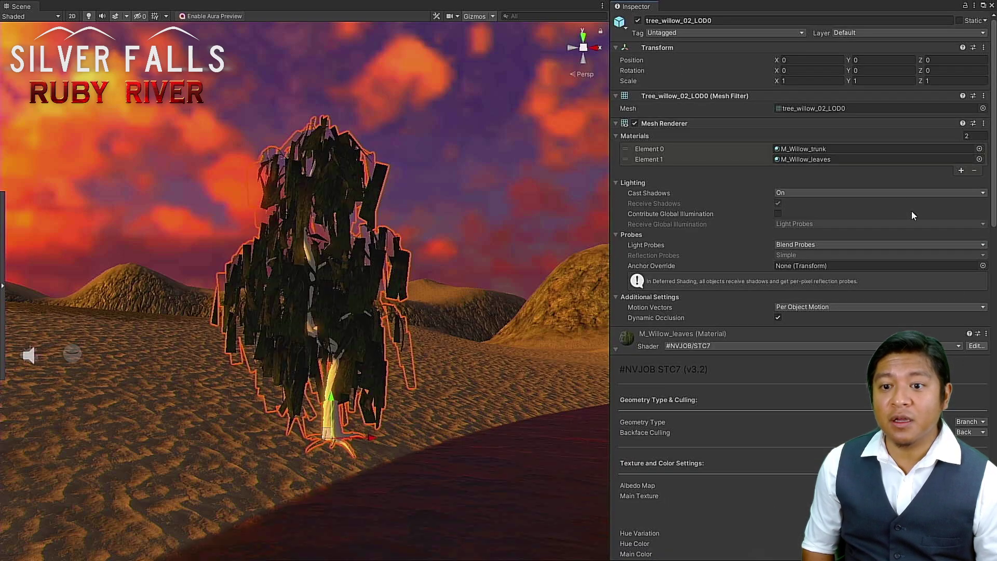
pyautogui.scroll(-6, 909, 208)
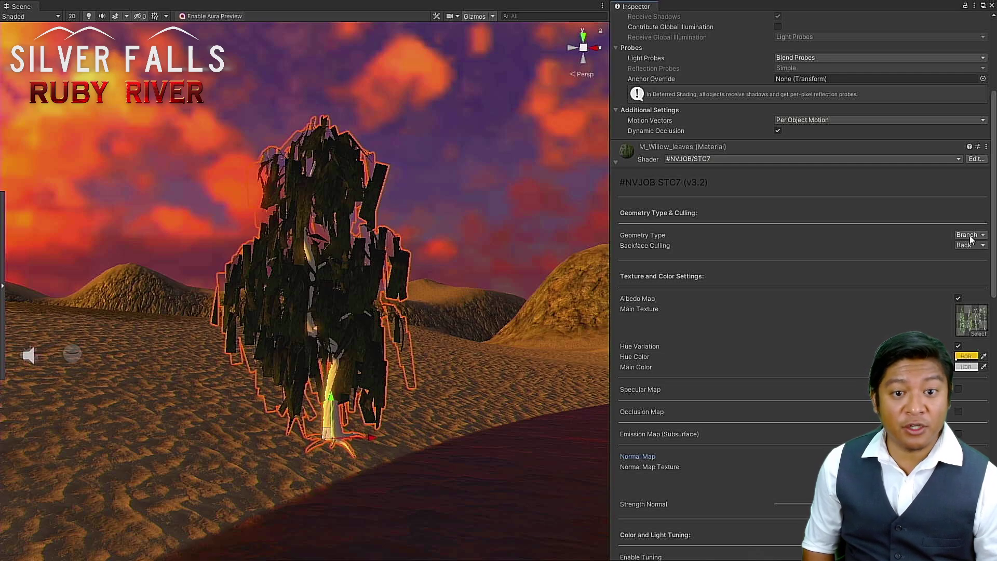
pyautogui.scroll(5, 216, 362)
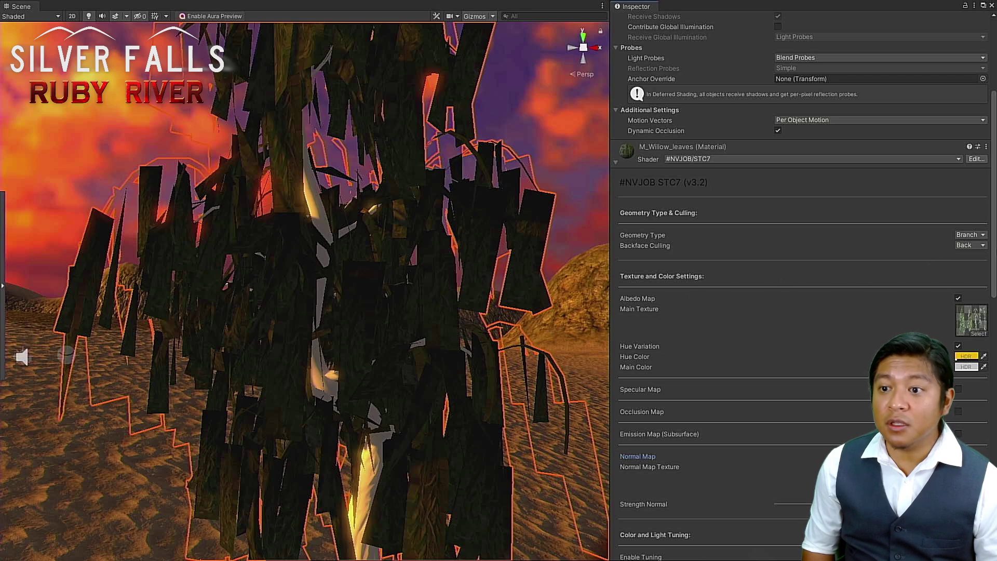
pyautogui.click(976, 236)
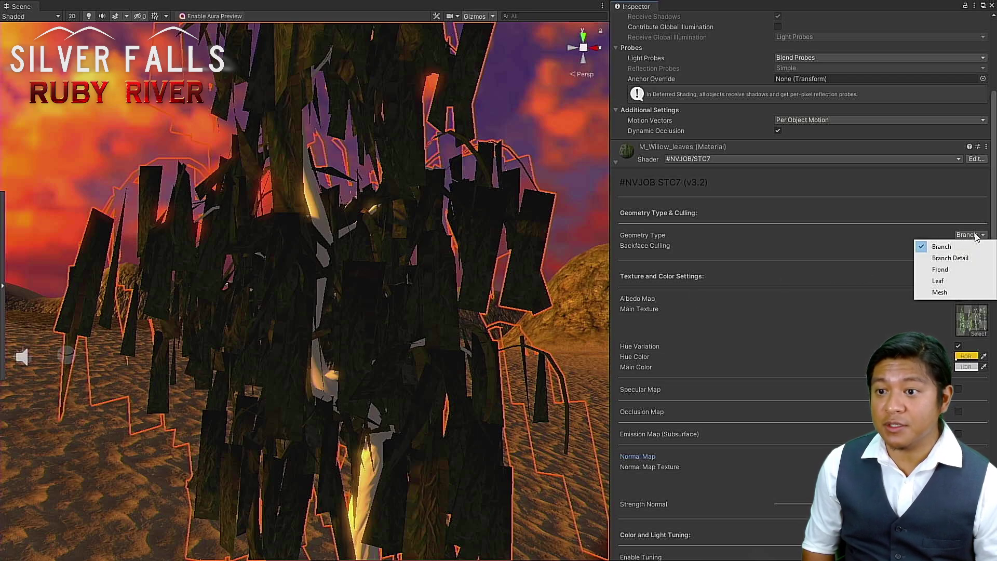
pyautogui.click(953, 270)
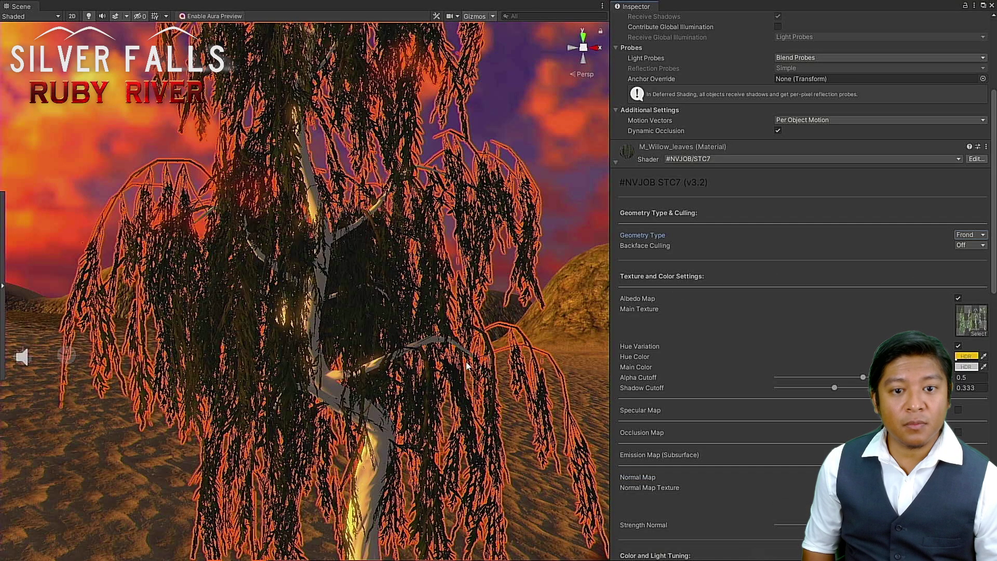
pyautogui.moveTo(460, 377); pyautogui.dragTo(143, 382, button='right')
pyautogui.moveTo(220, 446); pyautogui.dragTo(239, 322, button='middle')
pyautogui.moveTo(239, 321); pyautogui.dragTo(208, 350, button='right')
pyautogui.keyDown('alt'); pyautogui.moveTo(208, 350); pyautogui.dragTo(210, 349); pyautogui.keyUp('alt')
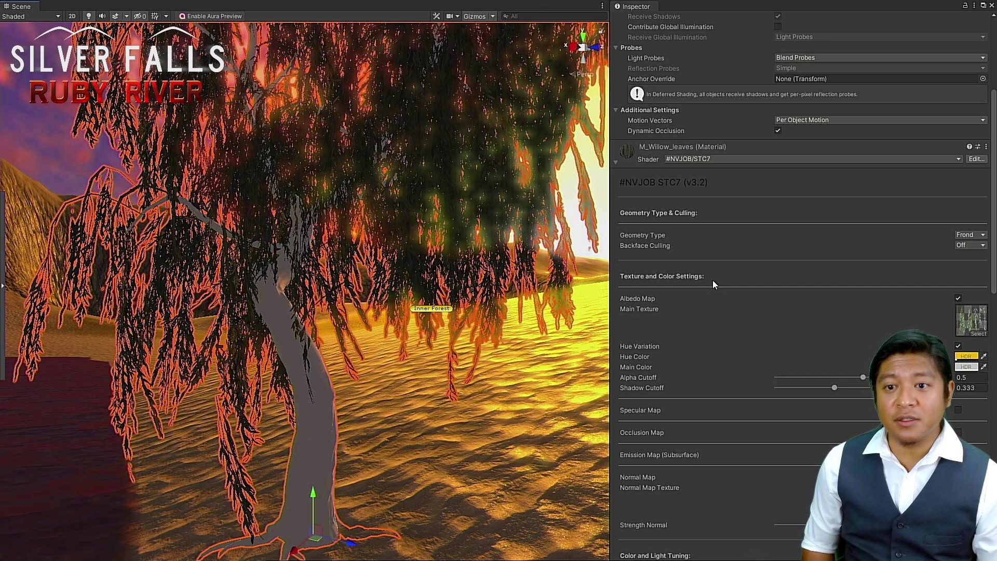
# Step: Enable the albedo map, hue variation, normal map and color and light tuning on the M_Willow_trunk material
pyautogui.scroll(-10, 758, 265)
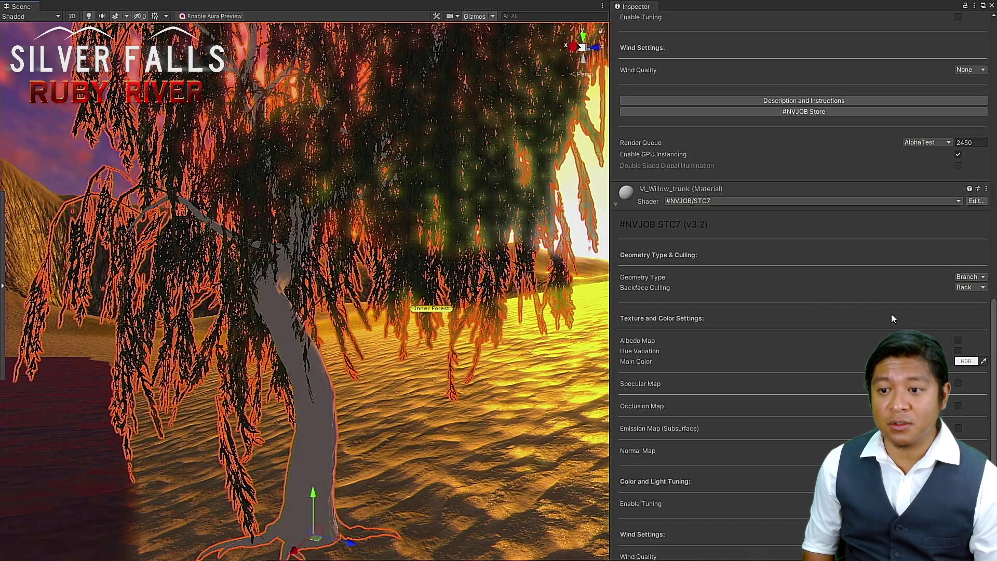
pyautogui.click(958, 343)
pyautogui.scroll(-5, 955, 340)
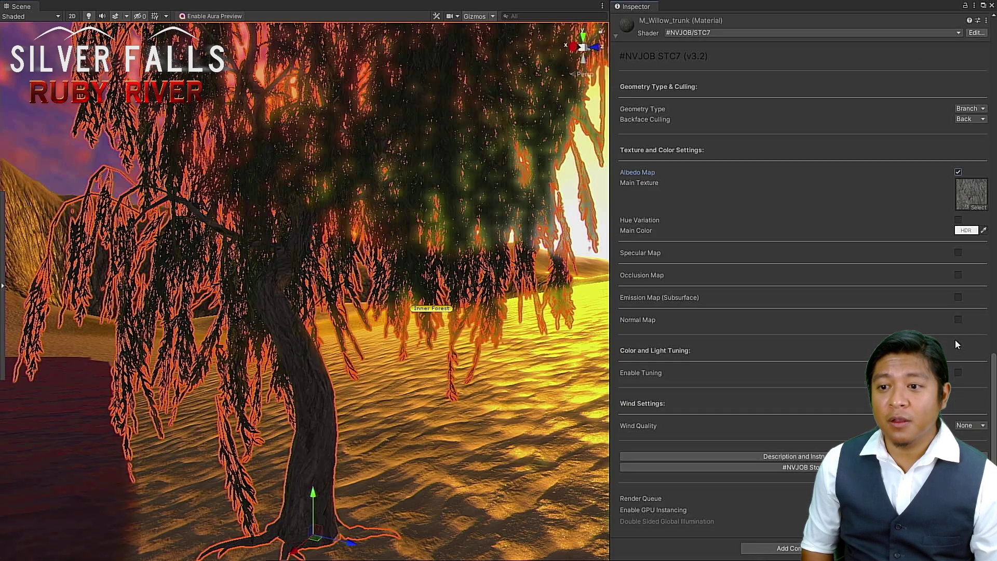
pyautogui.click(958, 220)
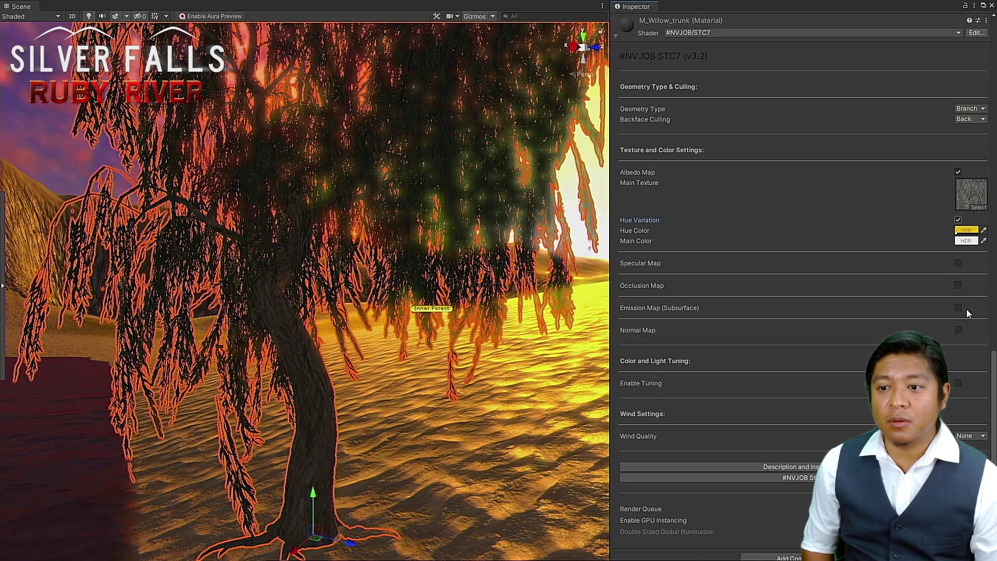
pyautogui.click(958, 330)
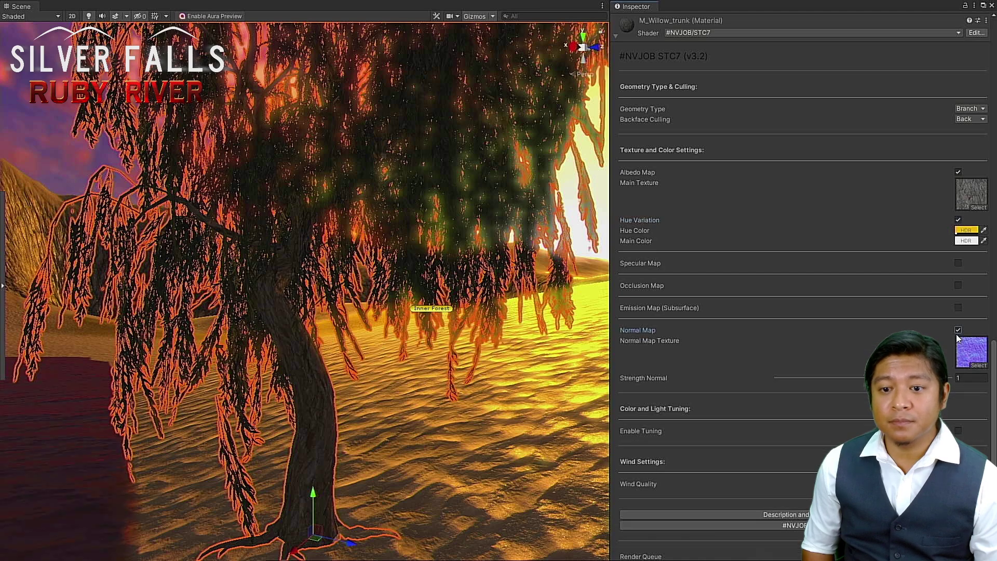
pyautogui.scroll(-2, 959, 338)
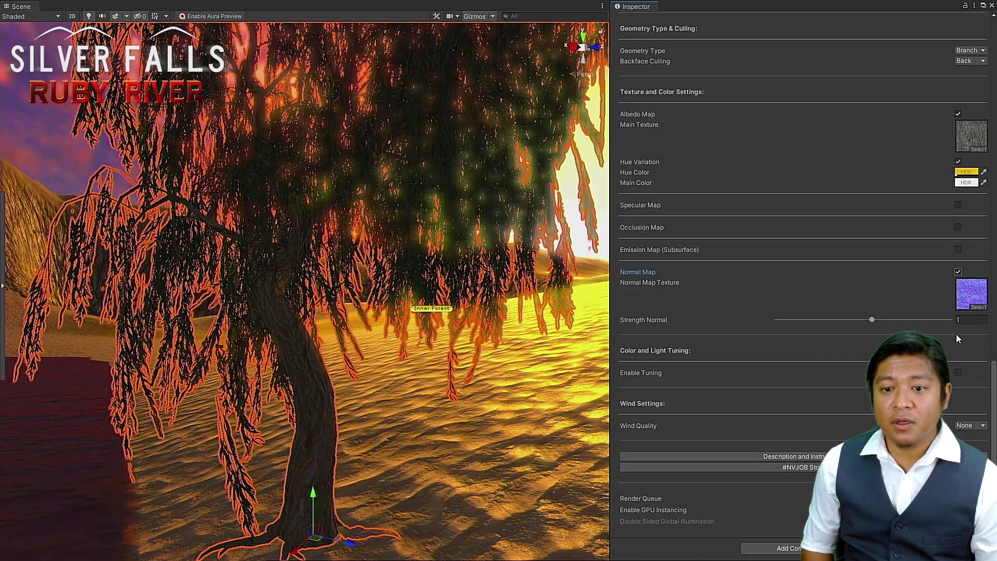
pyautogui.click(958, 373)
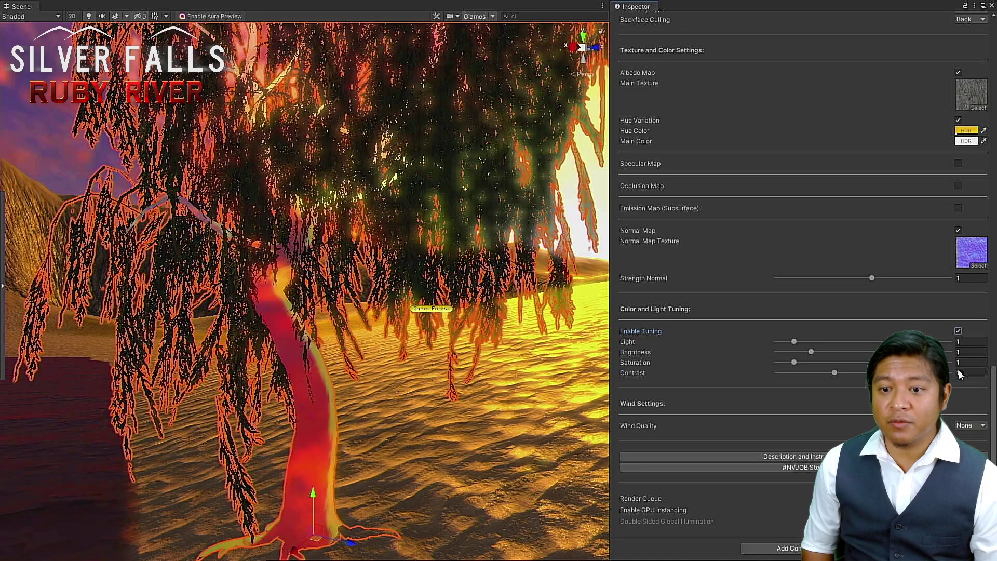
# Step: Enable color and light tuning on the M_Willow_leaves material, then review the willow against the sun and the leaves' color settings
pyautogui.scroll(15, 891, 308)
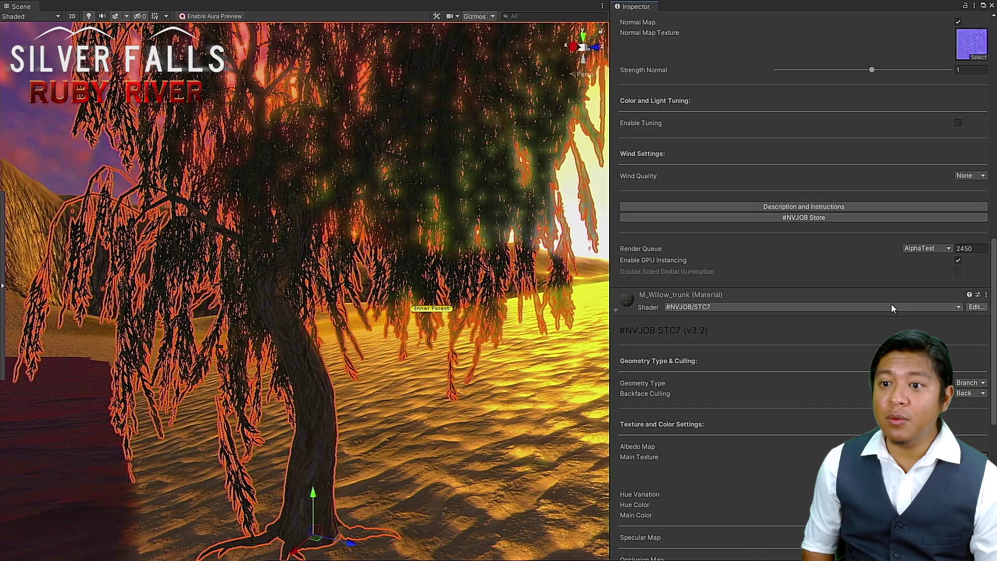
pyautogui.scroll(-3, 891, 309)
pyautogui.scroll(10, 890, 307)
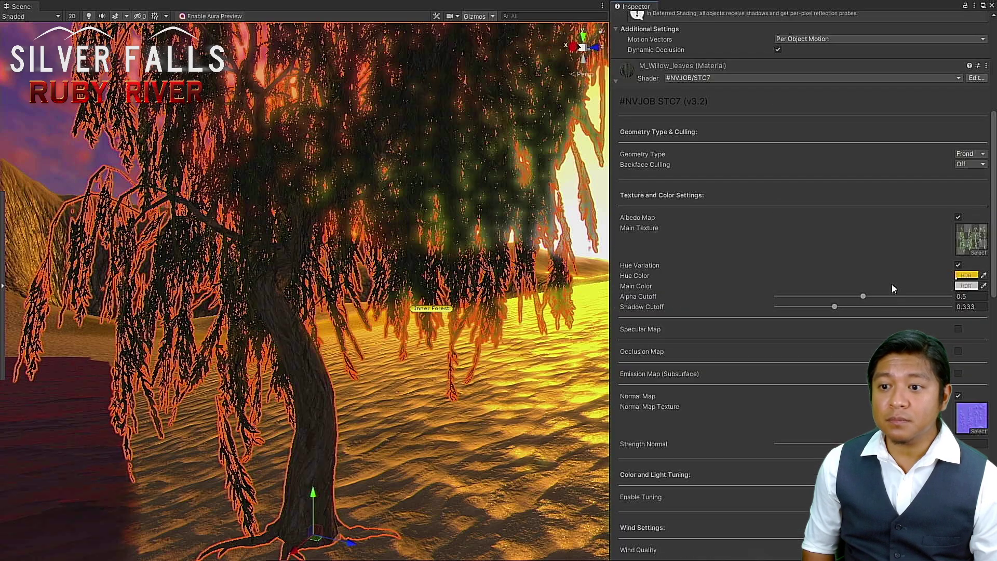
pyautogui.scroll(-8, 903, 252)
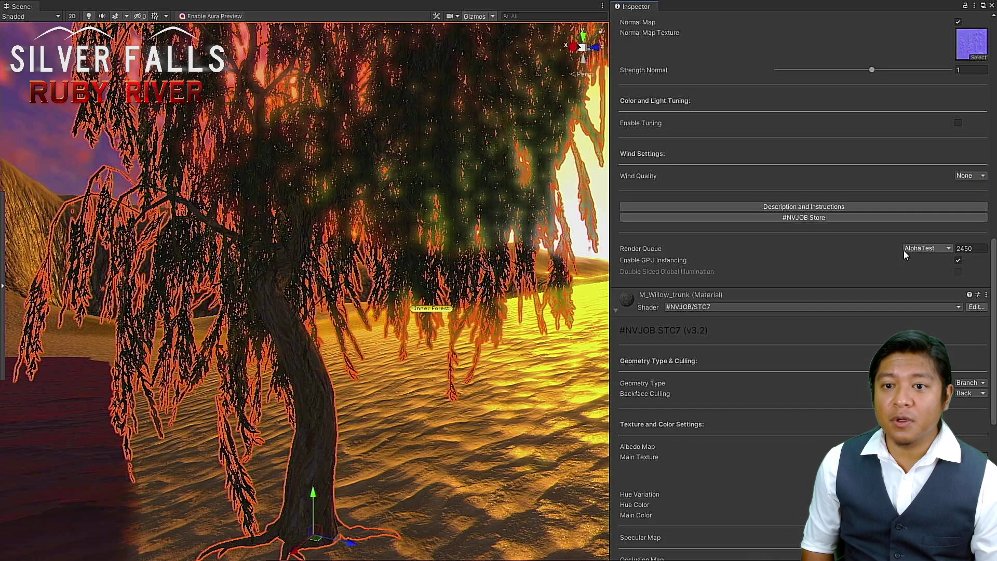
pyautogui.scroll(2, 904, 253)
pyautogui.scroll(3, 903, 251)
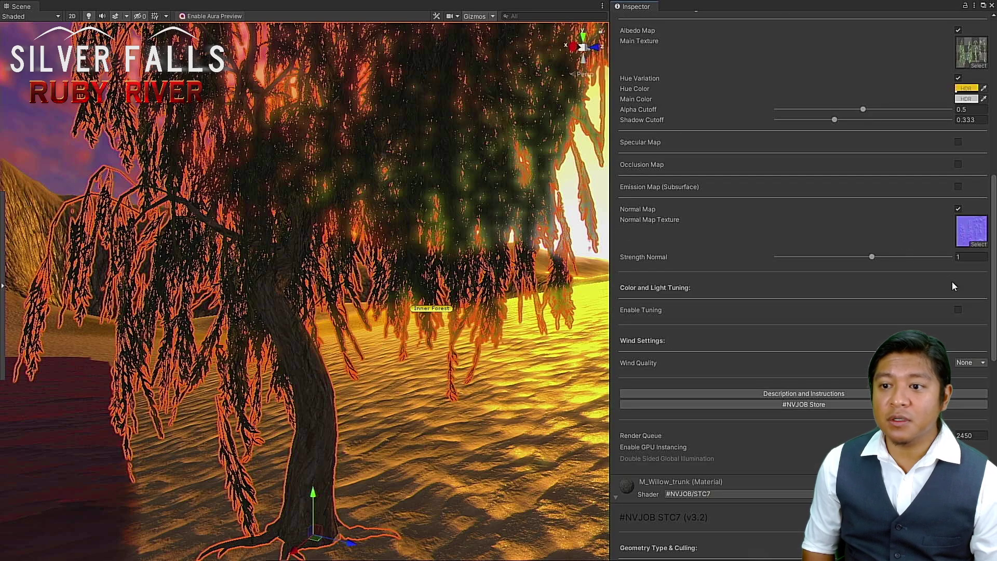
pyautogui.click(958, 310)
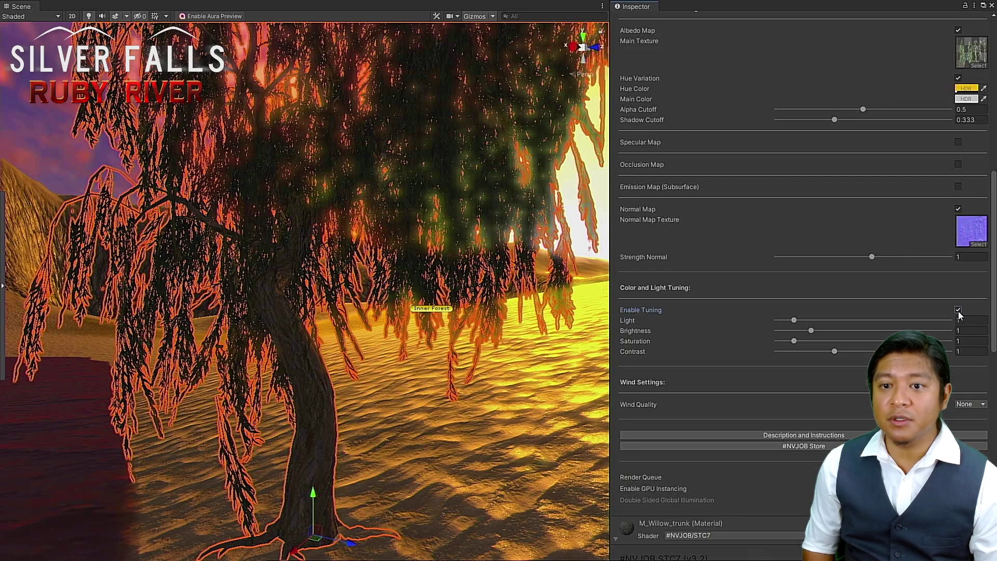
pyautogui.scroll(-6, 955, 314)
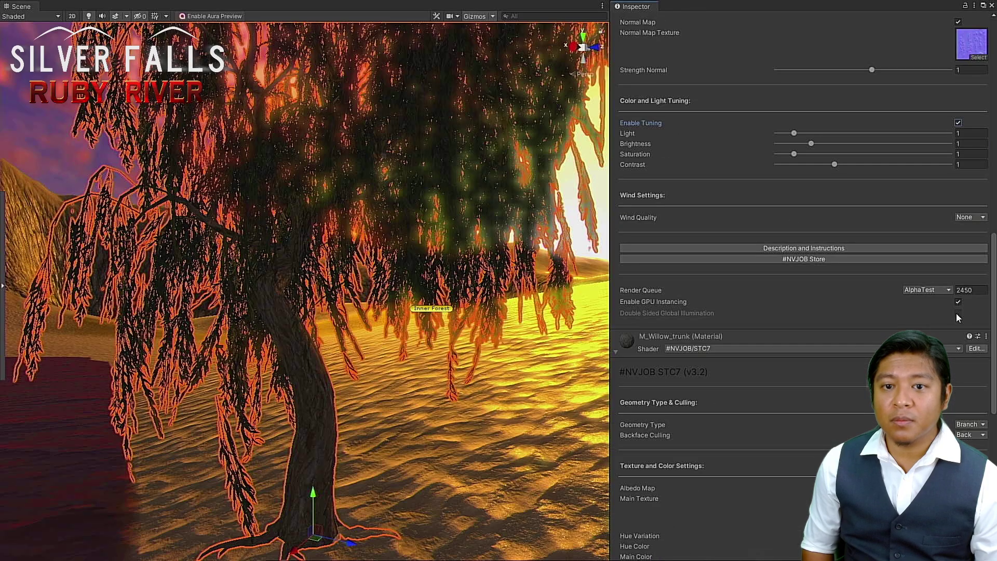
pyautogui.keyDown('alt'); pyautogui.moveTo(309, 374); pyautogui.dragTo(374, 377); pyautogui.keyUp('alt')
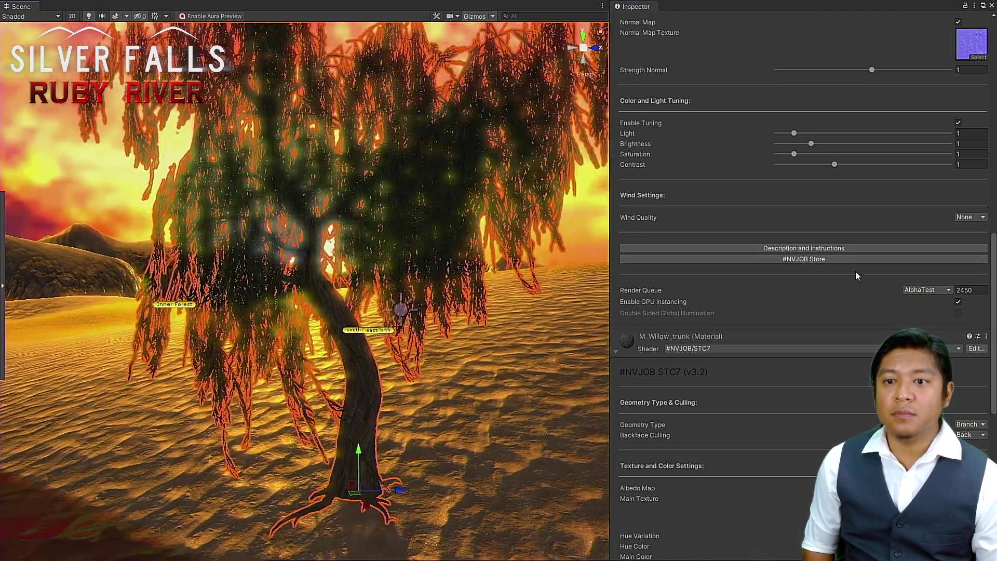
pyautogui.scroll(20, 954, 263)
pyautogui.scroll(-9, 954, 262)
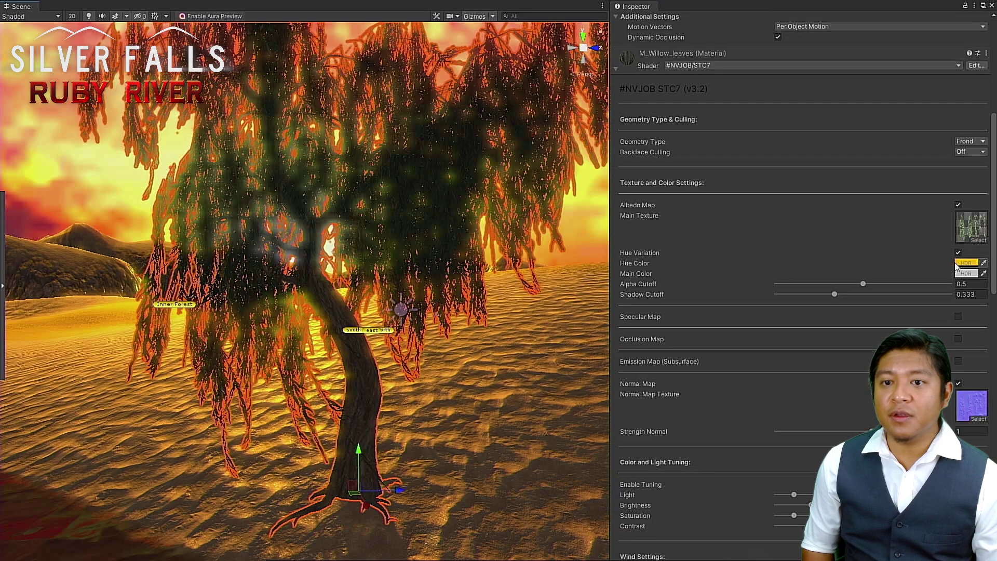
# Step: Enable the subsurface emission map on the M_Willow_leaves material and assign the leaves' main texture as its emission map texture
pyautogui.scroll(4, 954, 261)
pyautogui.scroll(-4, 954, 261)
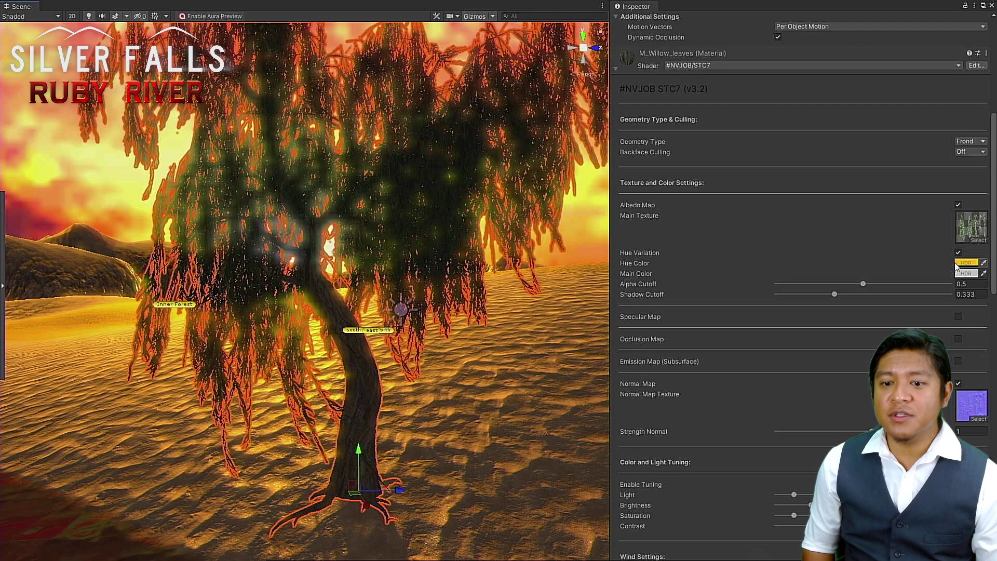
pyautogui.click(958, 361)
pyautogui.scroll(-4, 958, 361)
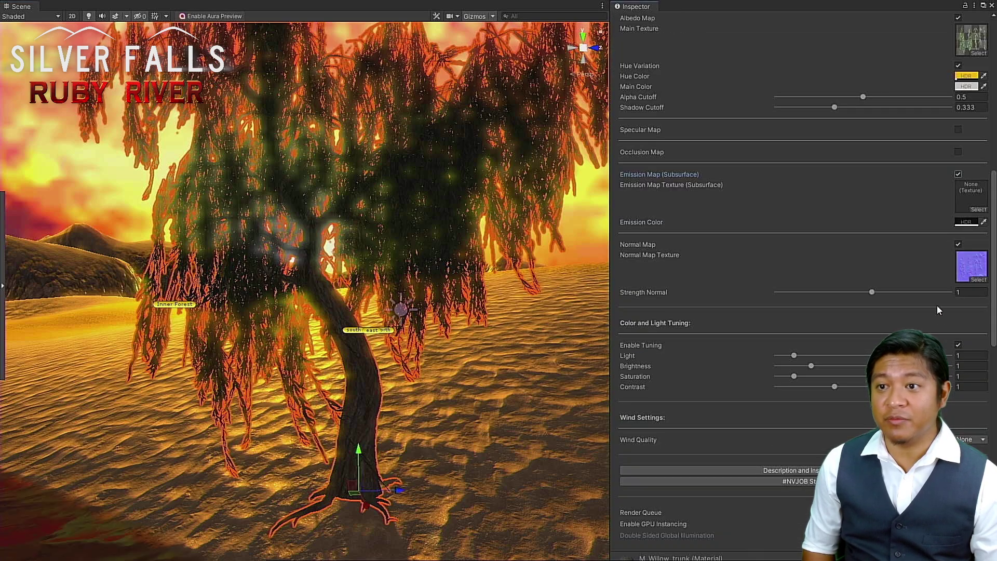
pyautogui.click(968, 41)
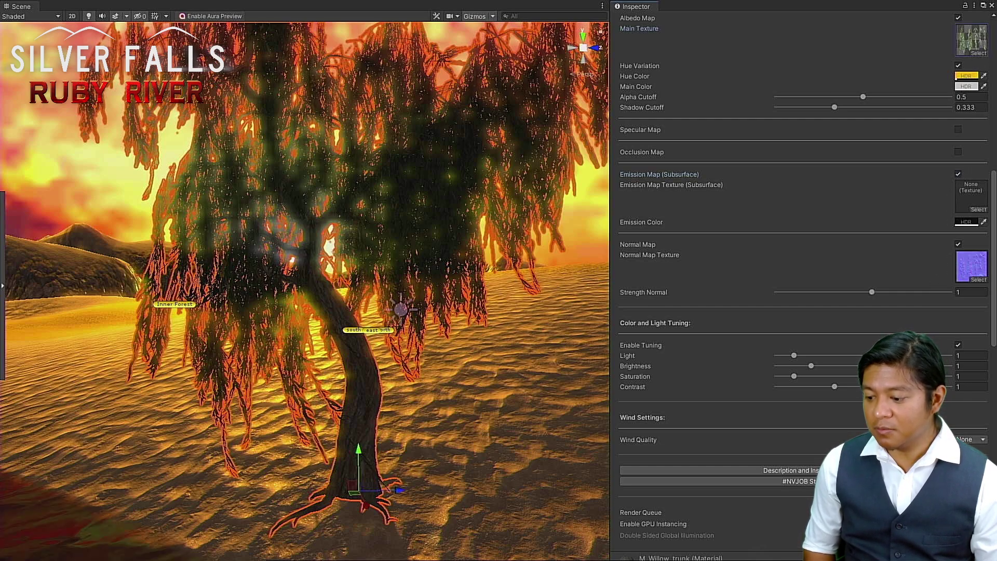
pyautogui.moveTo(968, 42); pyautogui.dragTo(837, 271)
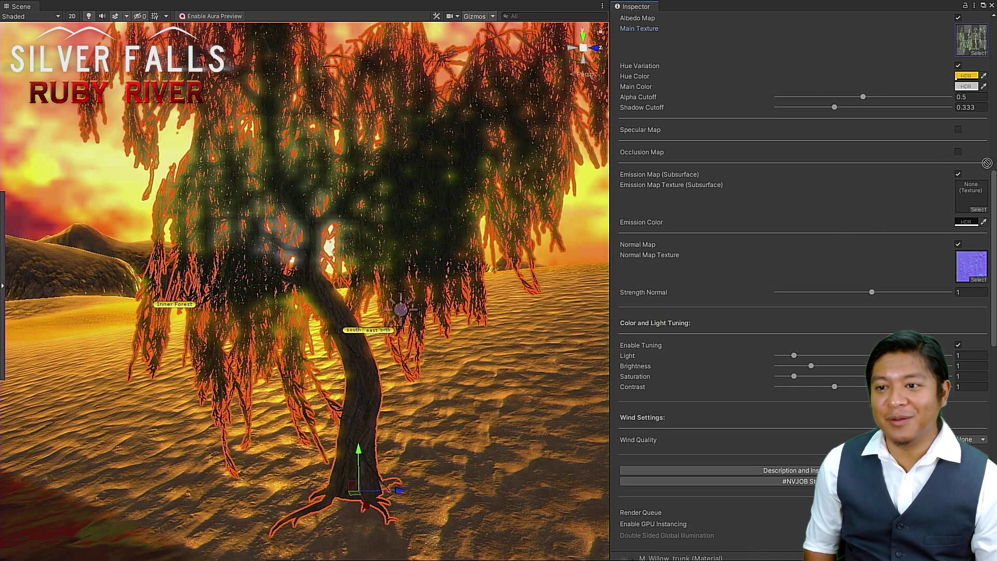
pyautogui.moveTo(959, 196); pyautogui.dragTo(960, 196)
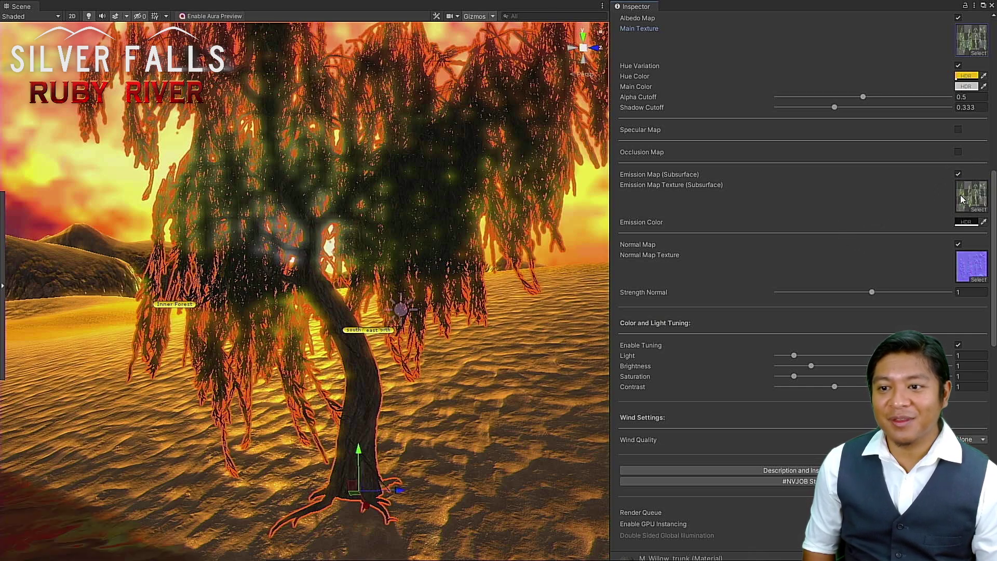
pyautogui.click(968, 198)
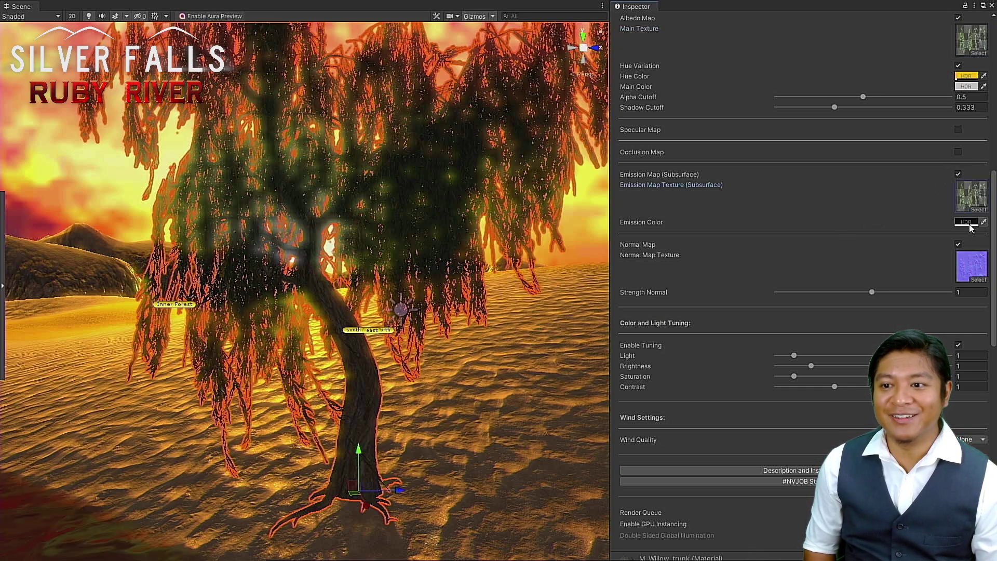
# Step: Set the leaves' emission color to a dark yellowish brown, RGB 29, 25, 16, and check the deselected willow from several sides
pyautogui.click(967, 223)
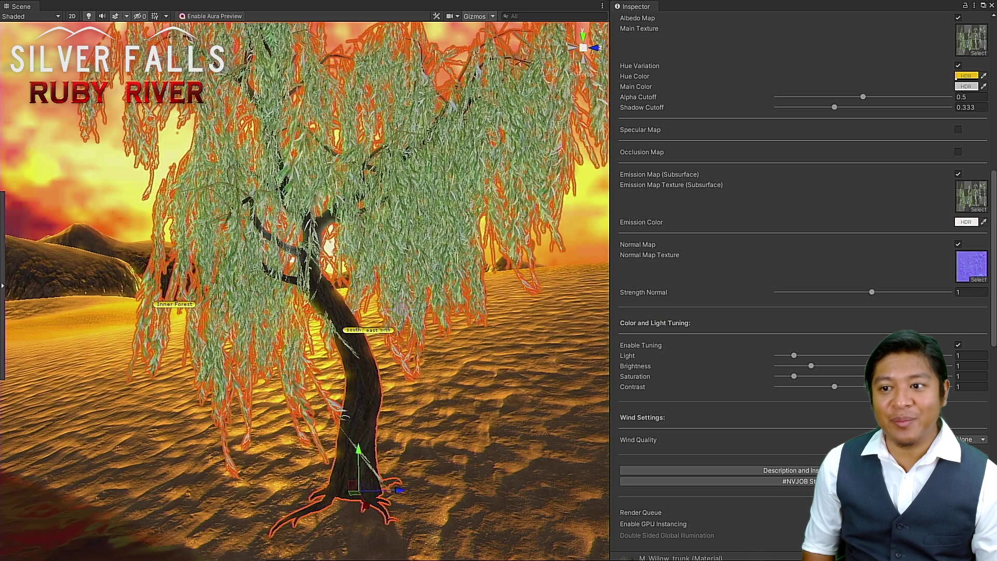
pyautogui.moveTo(891, 524); pyautogui.dragTo(891, 555)
pyautogui.moveTo(935, 465); pyautogui.dragTo(650, 130)
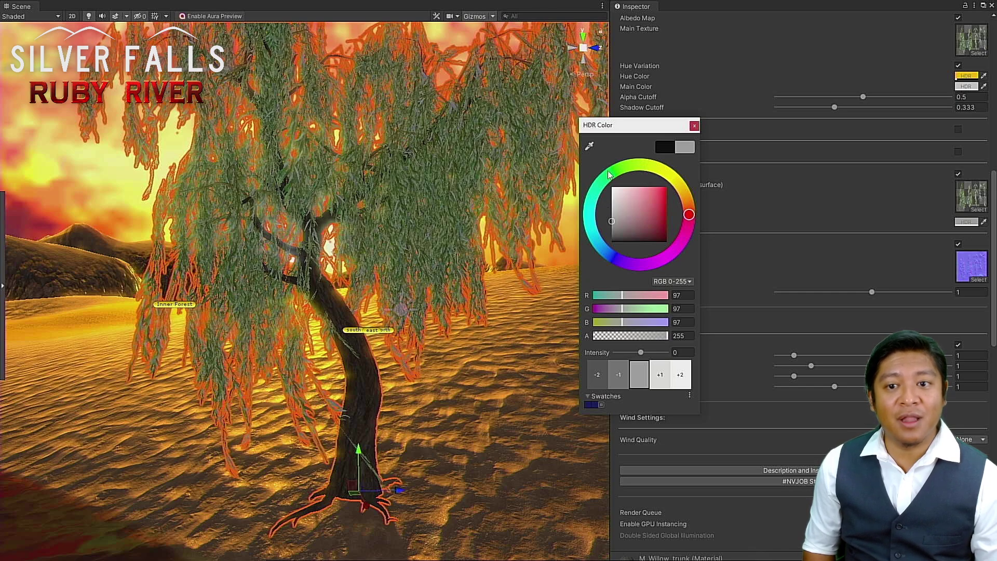
pyautogui.click(677, 181)
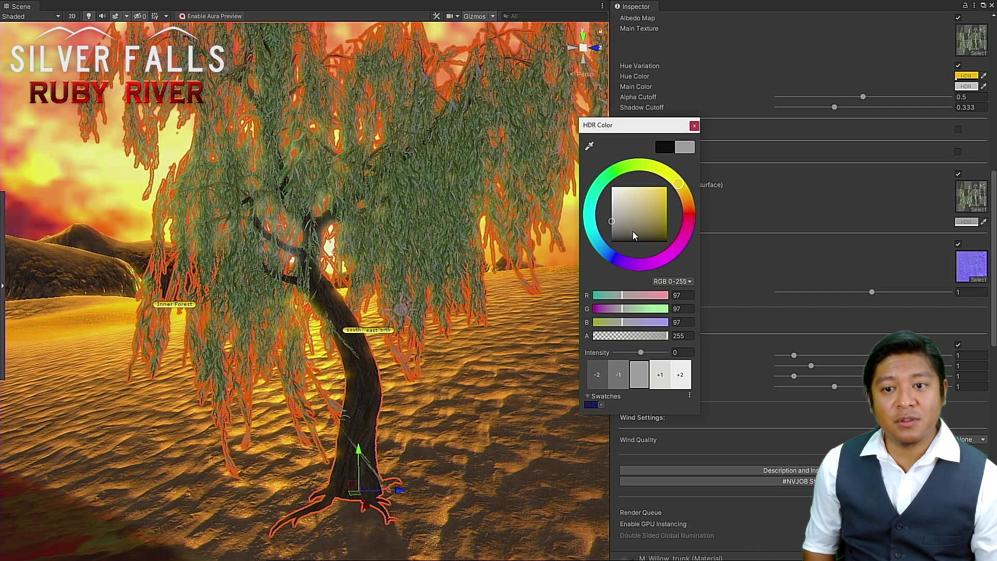
pyautogui.moveTo(633, 235); pyautogui.dragTo(640, 239)
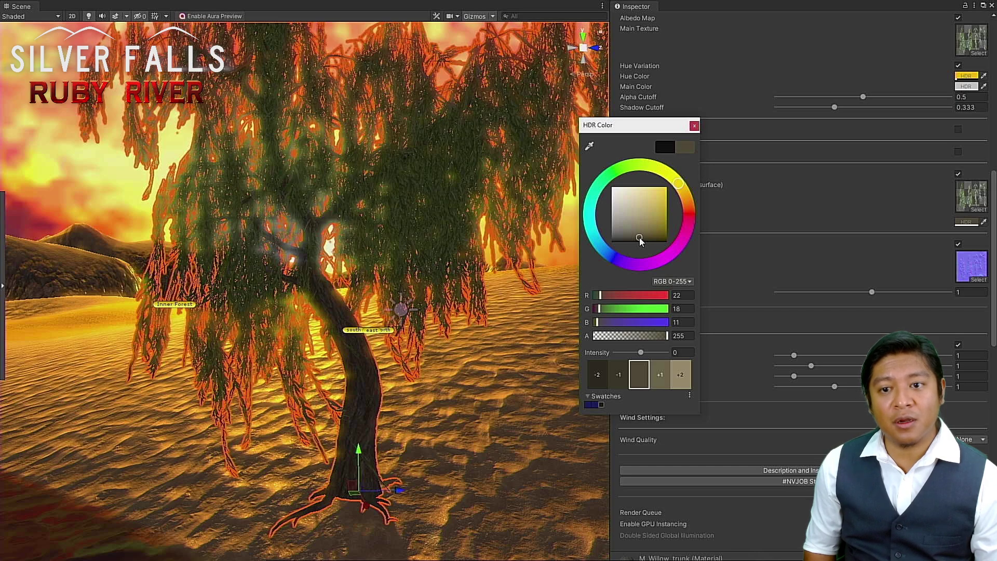
pyautogui.moveTo(640, 240); pyautogui.dragTo(638, 236)
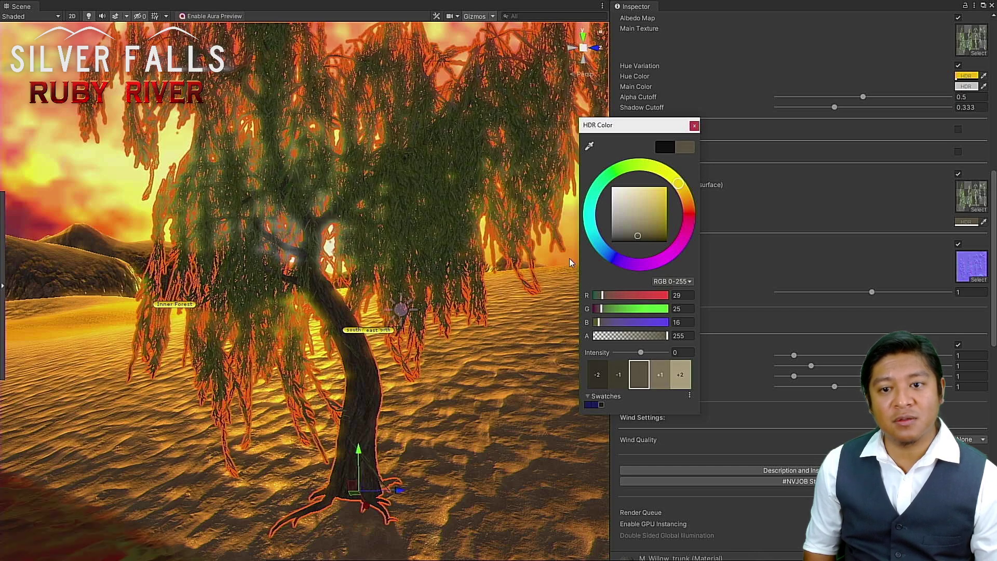
pyautogui.keyDown('alt'); pyautogui.moveTo(490, 318); pyautogui.dragTo(446, 359); pyautogui.keyUp('alt')
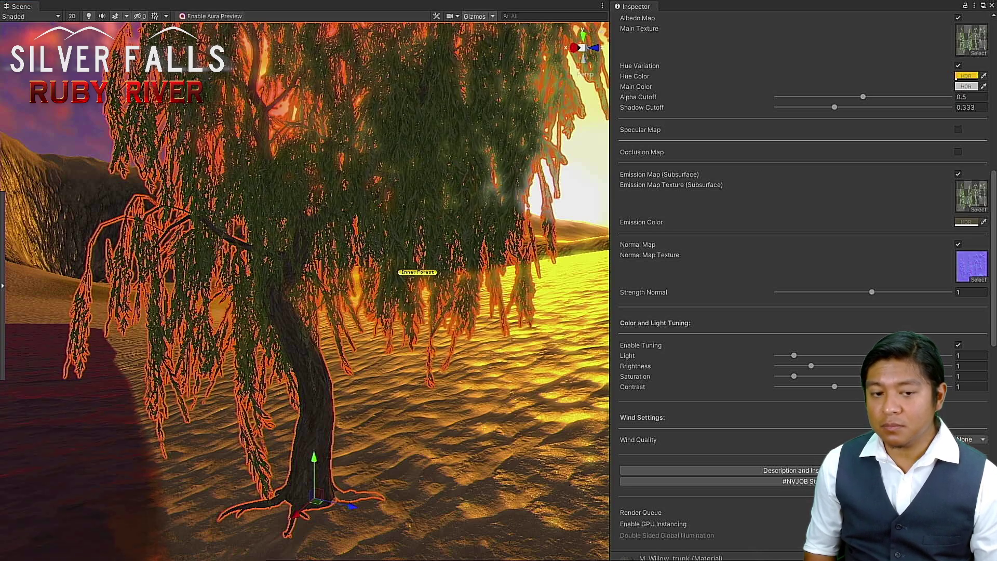
pyautogui.keyDown('alt'); pyautogui.moveTo(363, 253); pyautogui.dragTo(568, 319); pyautogui.keyUp('alt')
pyautogui.keyDown('alt'); pyautogui.moveTo(452, 306); pyautogui.dragTo(362, 301); pyautogui.keyUp('alt')
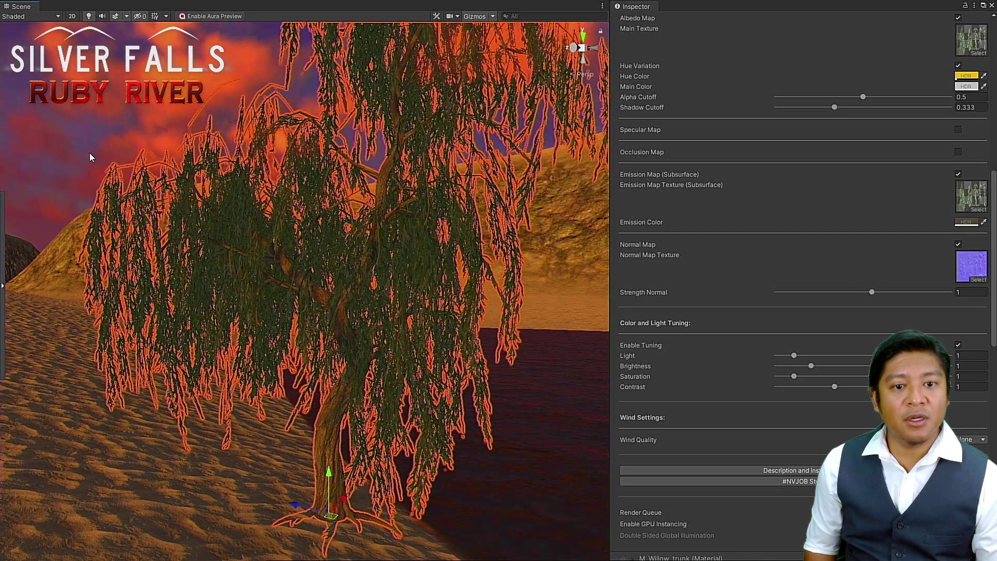
pyautogui.click(98, 166)
pyautogui.keyDown('alt'); pyautogui.moveTo(191, 308); pyautogui.dragTo(274, 367); pyautogui.keyUp('alt')
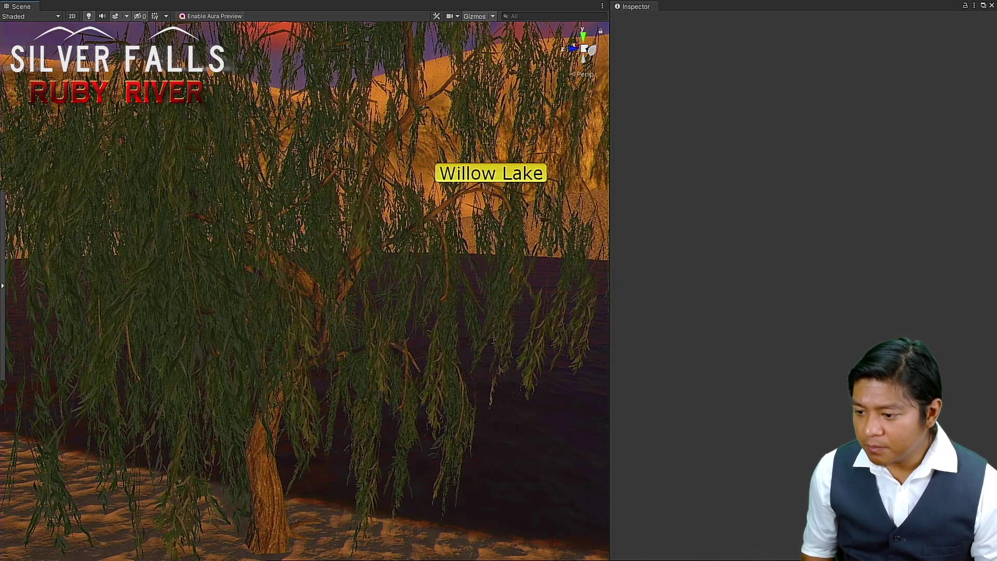
# Step: Select tree_willow_02_LOD0 and raise the normal strength of its M_Willow_leaves material to 4.06
pyautogui.click(226, 389)
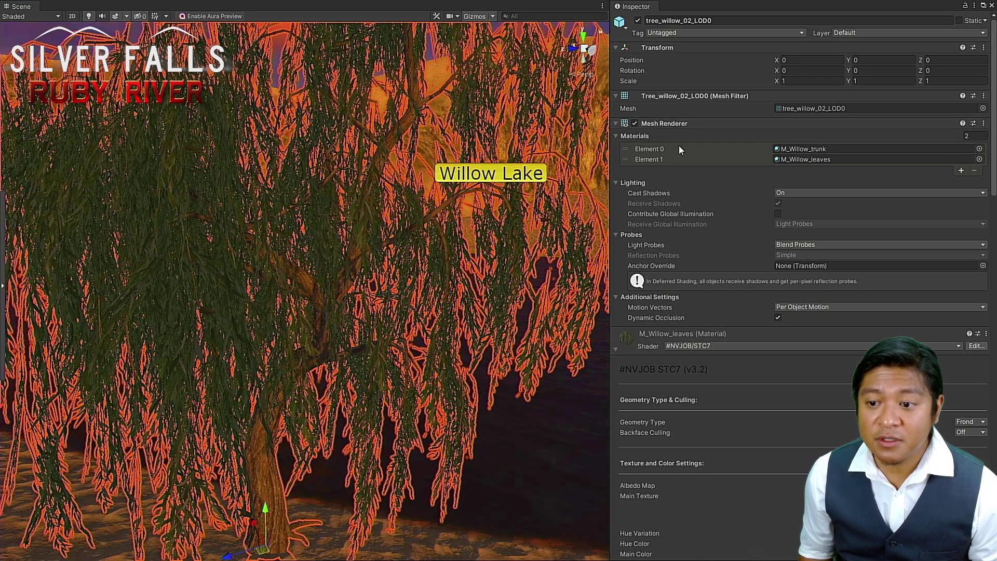
pyautogui.scroll(-10, 696, 156)
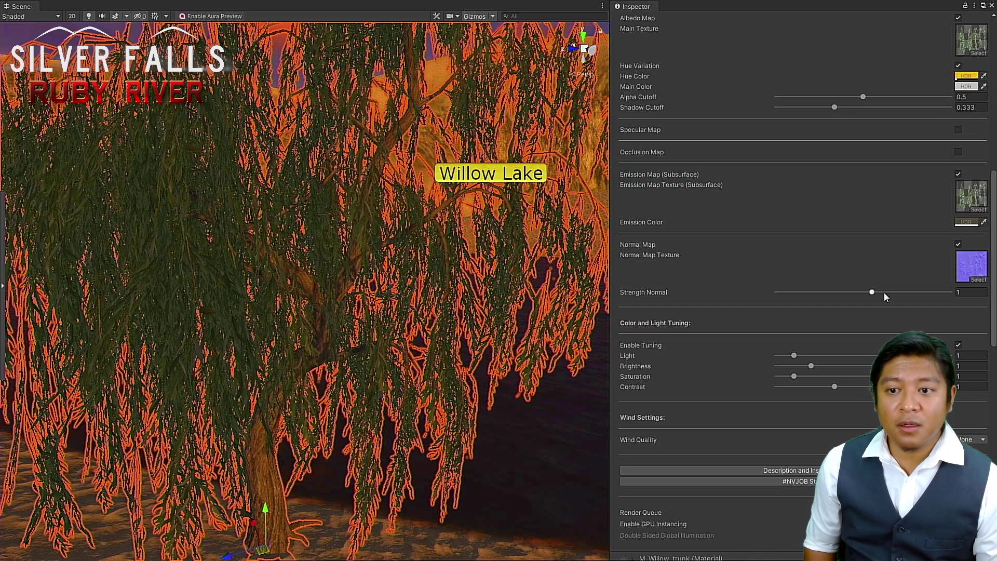
pyautogui.moveTo(875, 292); pyautogui.dragTo(898, 292)
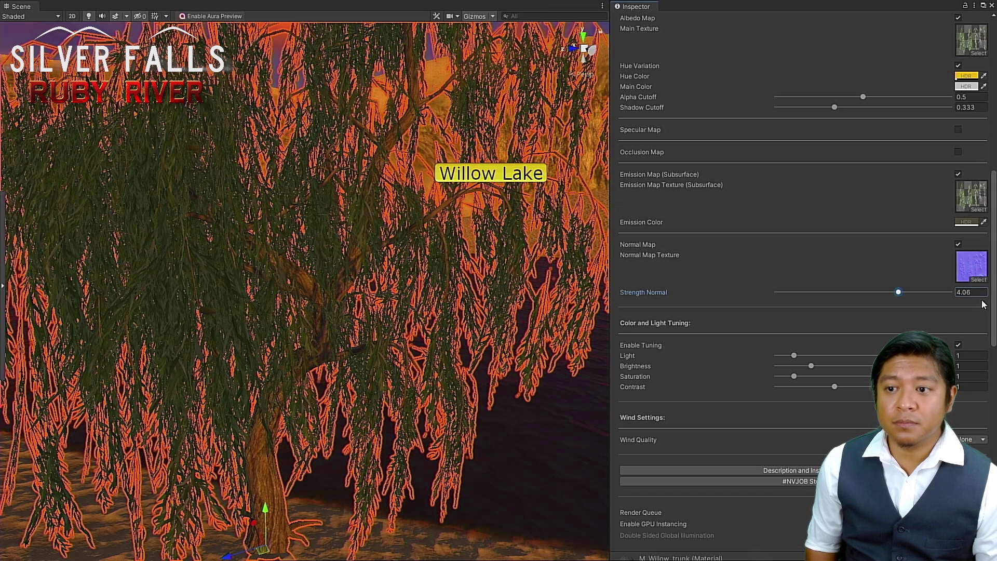
pyautogui.moveTo(993, 299)
pyautogui.mouseDown()
pyautogui.moveTo(995, 320)
pyautogui.moveTo(996, 297)
pyautogui.mouseUp()
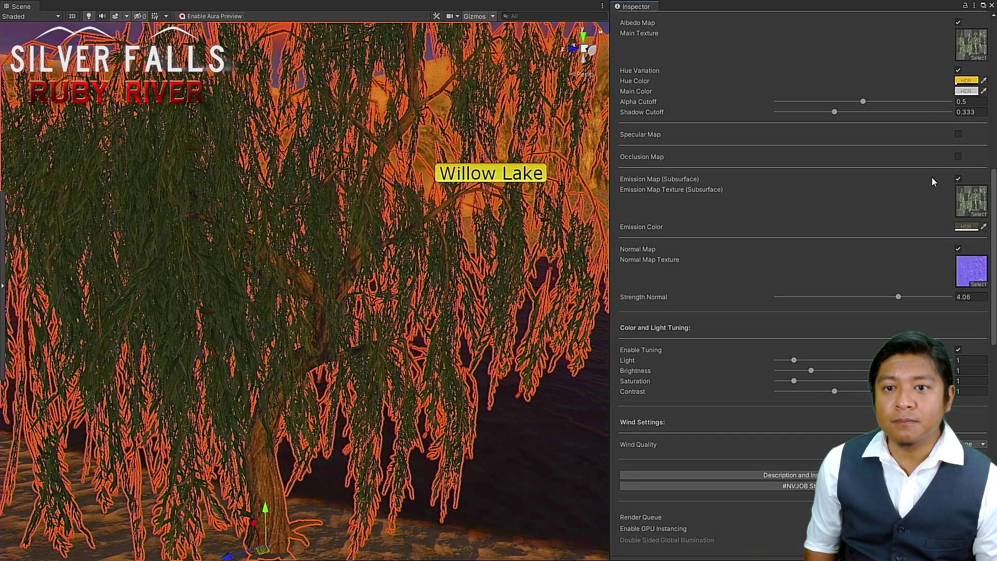
# Step: Enable the specular map on M_Willow_leaves with specular intensity 2.53, shininess 0.263 and gloss 1.181
pyautogui.click(958, 134)
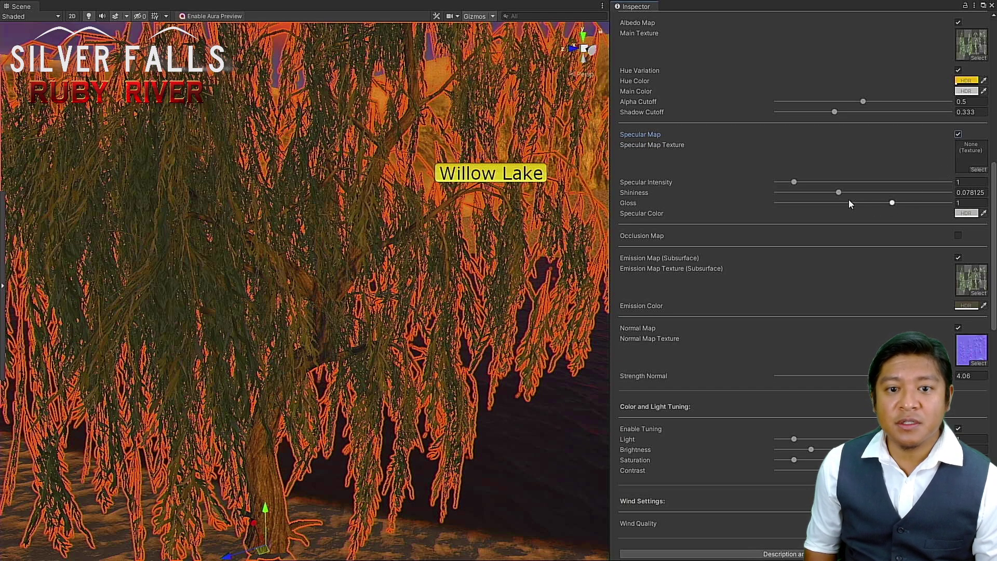
pyautogui.moveTo(804, 182); pyautogui.dragTo(898, 208)
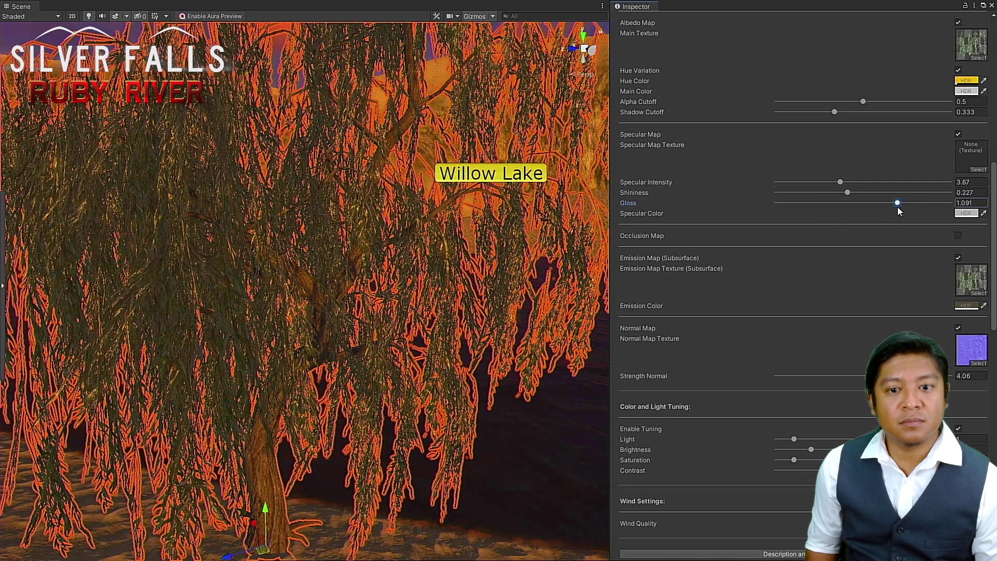
pyautogui.click(818, 183)
pyautogui.moveTo(820, 188)
pyautogui.mouseDown()
pyautogui.moveTo(853, 189)
pyautogui.moveTo(814, 186)
pyautogui.mouseUp()
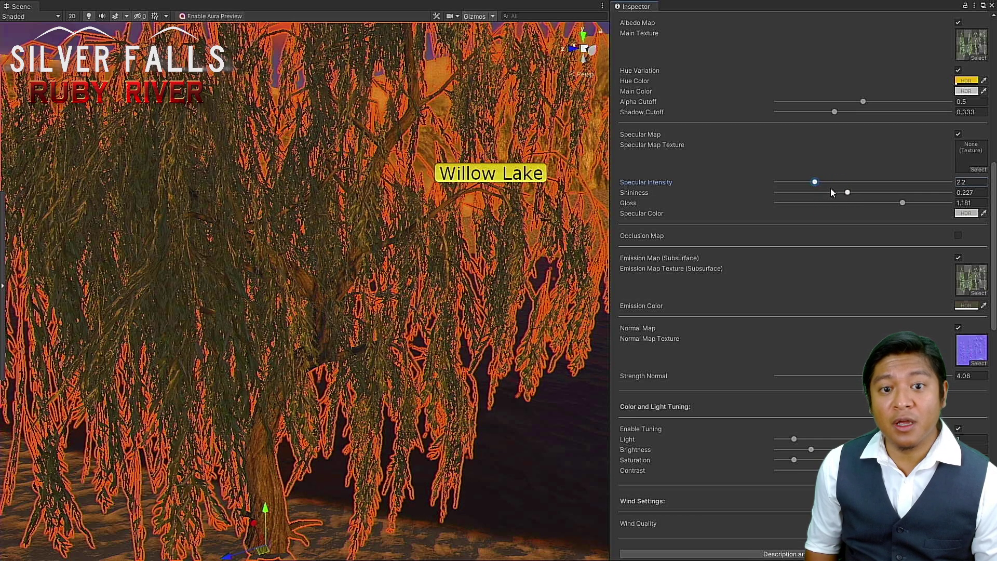
pyautogui.moveTo(830, 191)
pyautogui.mouseDown()
pyautogui.moveTo(817, 192)
pyautogui.moveTo(858, 196)
pyautogui.moveTo(808, 191)
pyautogui.moveTo(821, 190)
pyautogui.mouseUp()
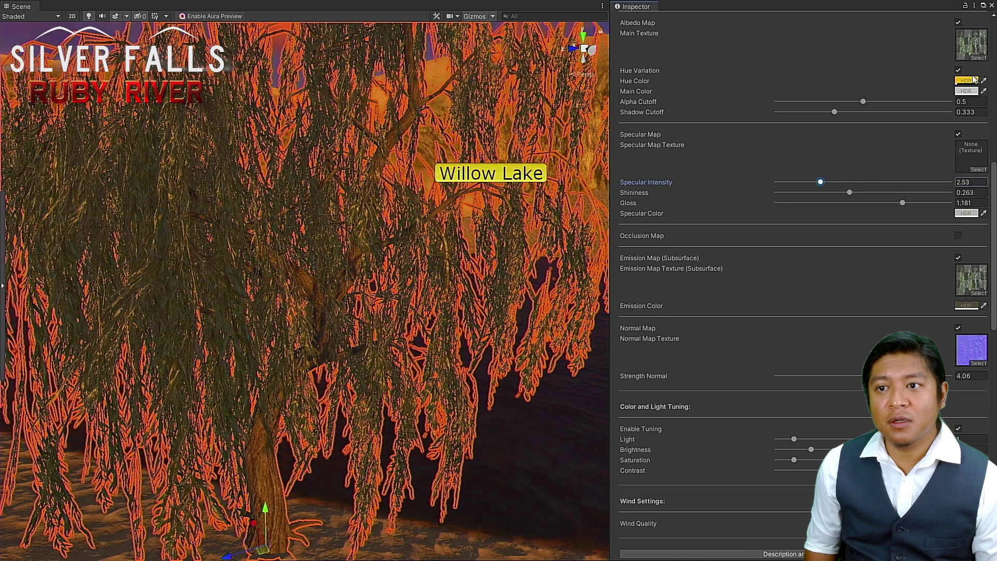
# Step: Change the hue color of the M_Willow_leaves material to a paler orange-yellow
pyautogui.click(967, 80)
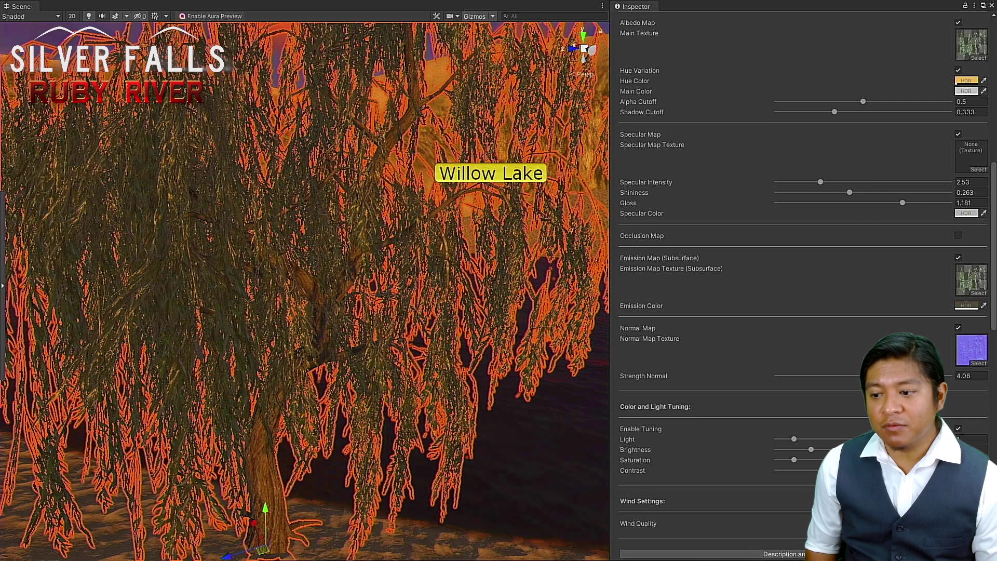
pyautogui.scroll(-5, 357, 298)
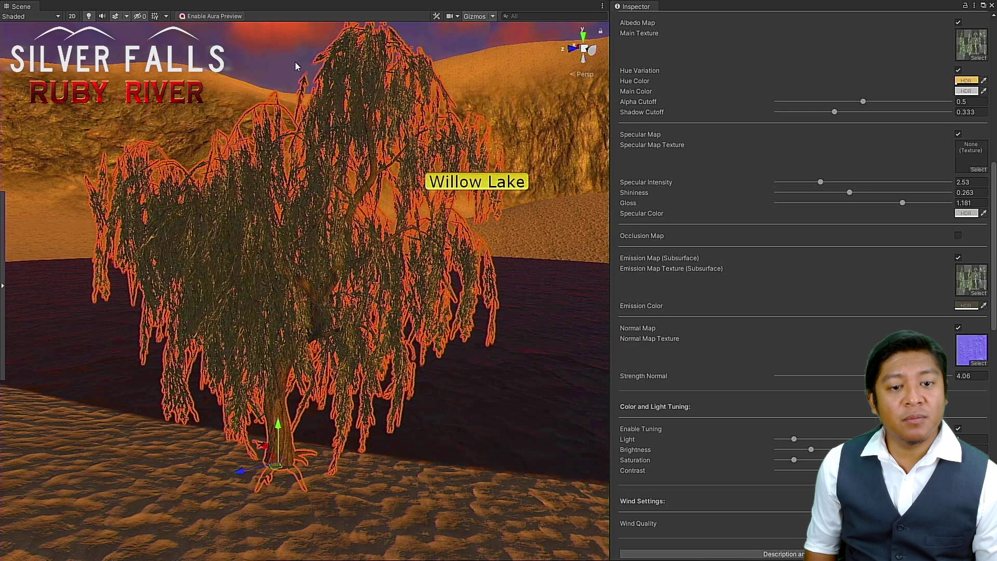
# Step: Deselect the willow and examine its foliage from several sides and distances beside the lake
pyautogui.click(293, 58)
pyautogui.keyDown('alt'); pyautogui.moveTo(178, 388); pyautogui.dragTo(110, 412); pyautogui.keyUp('alt')
pyautogui.scroll(-5, 254, 387)
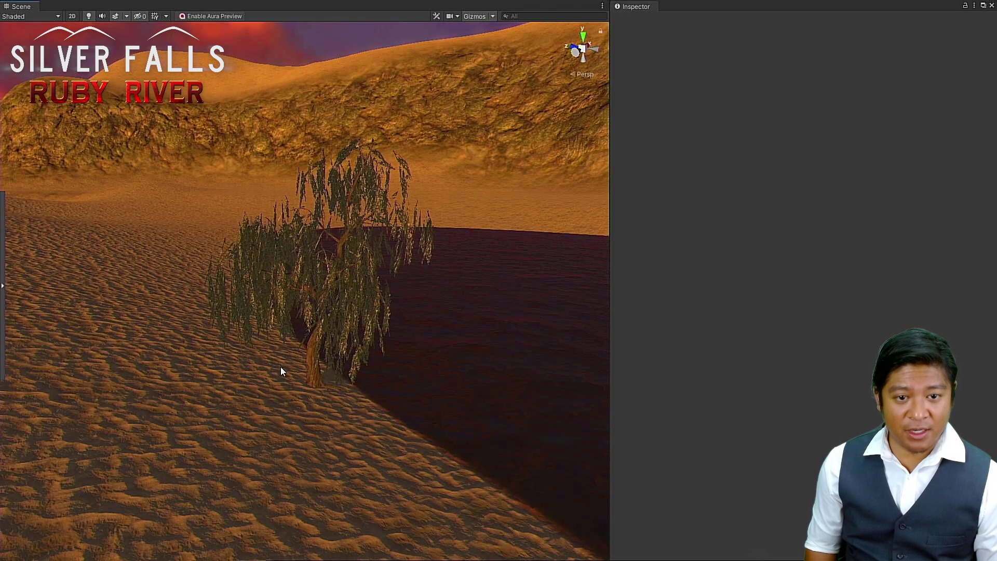
pyautogui.scroll(6, 294, 369)
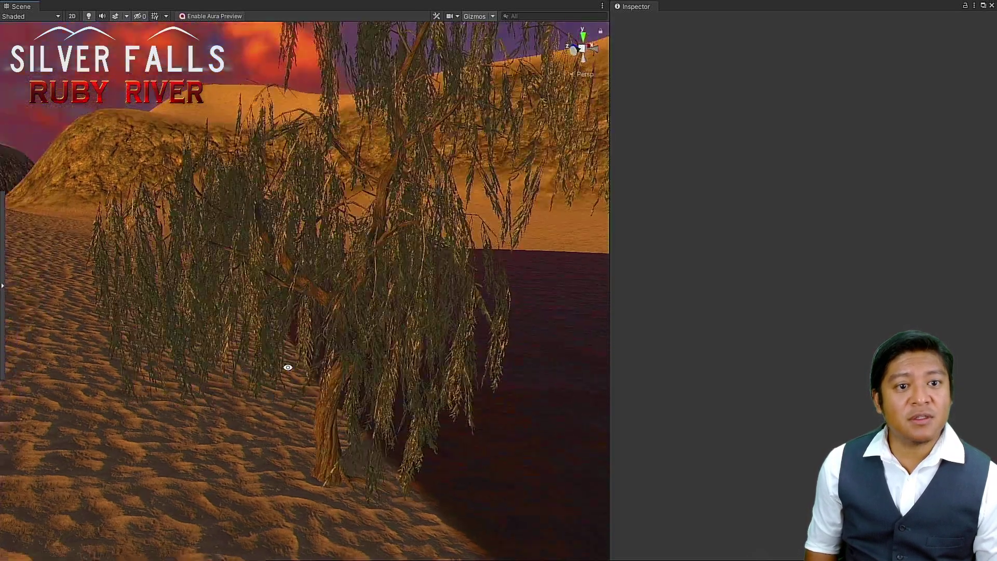
pyautogui.moveTo(288, 368)
pyautogui.keyDown('alt'); pyautogui.mouseDown()
pyautogui.moveTo(192, 356)
pyautogui.moveTo(287, 377)
pyautogui.mouseUp(); pyautogui.keyUp('alt')
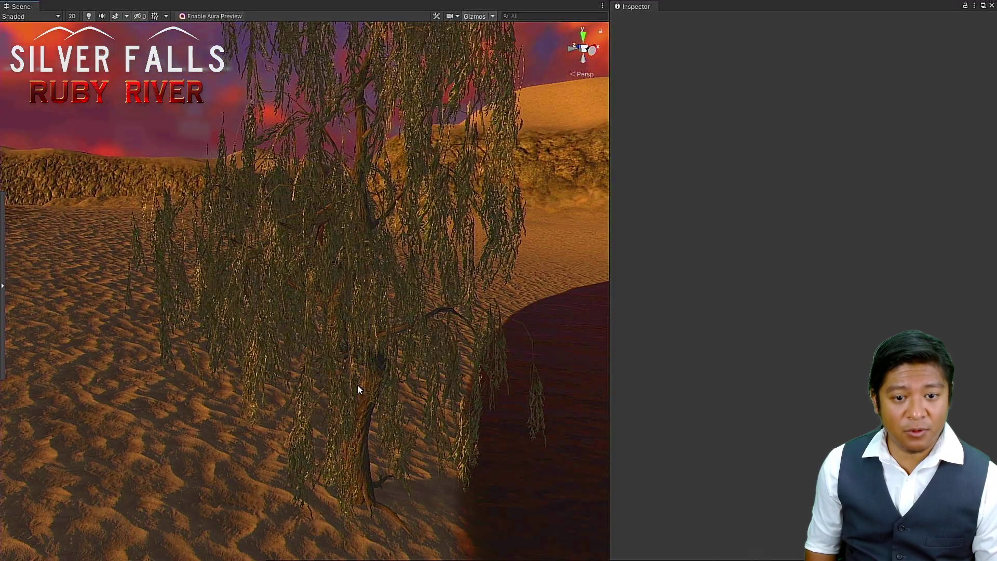
pyautogui.scroll(-8, 360, 387)
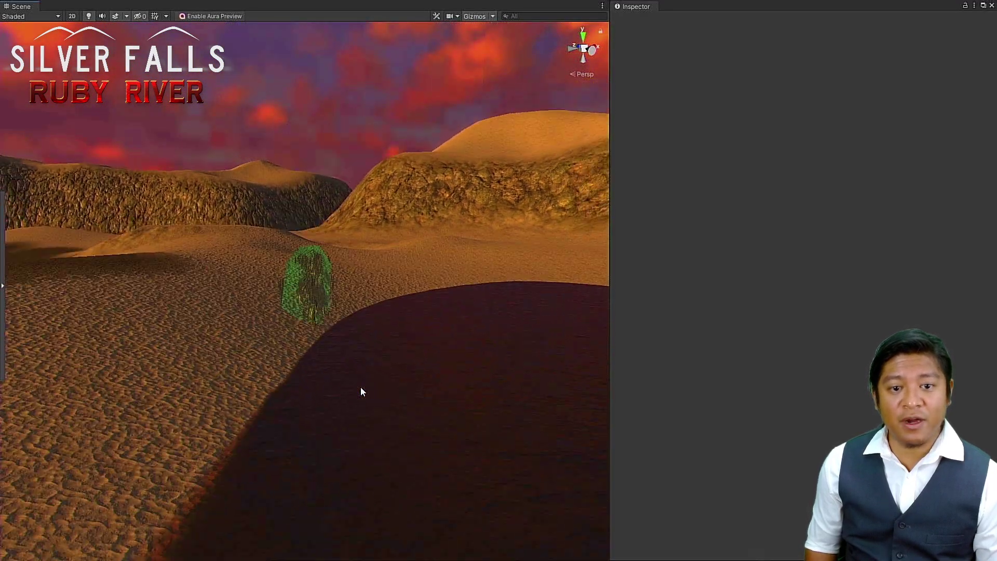
pyautogui.scroll(5, 341, 358)
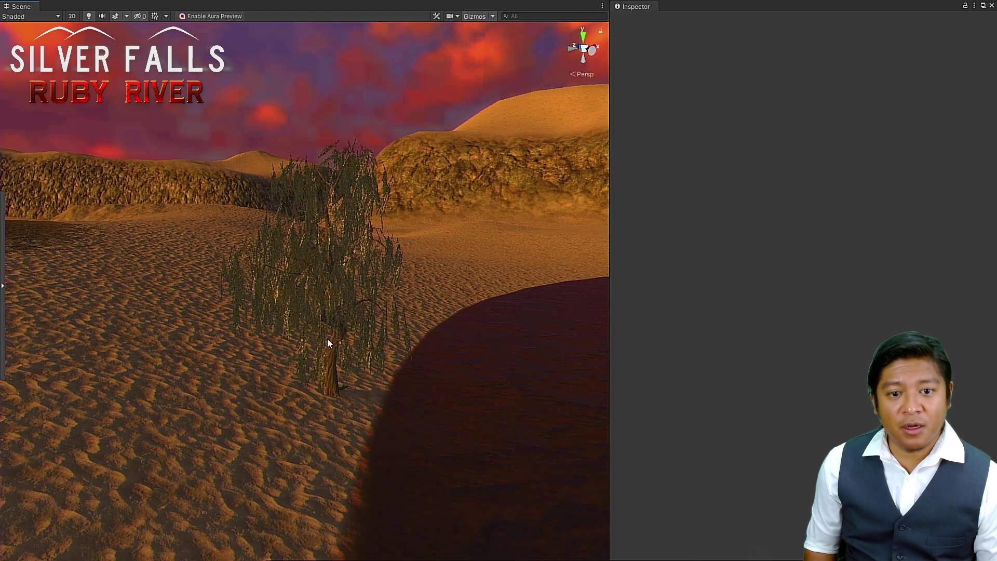
pyautogui.scroll(3, 341, 345)
# Step: Select the Tree_willow_02_cheap object in the scene and save it as a new prefab asset
pyautogui.click(355, 335)
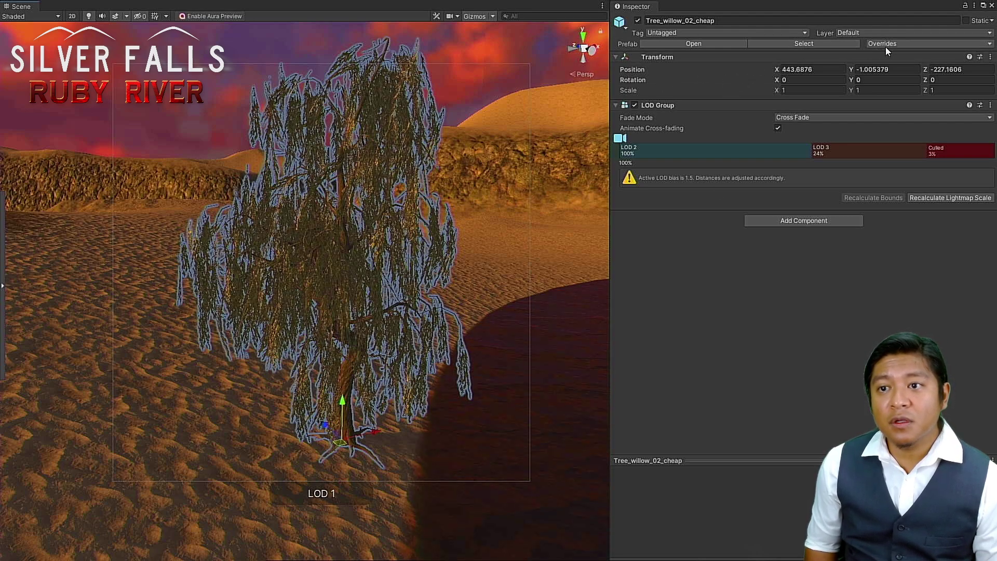
pyautogui.click(842, 44)
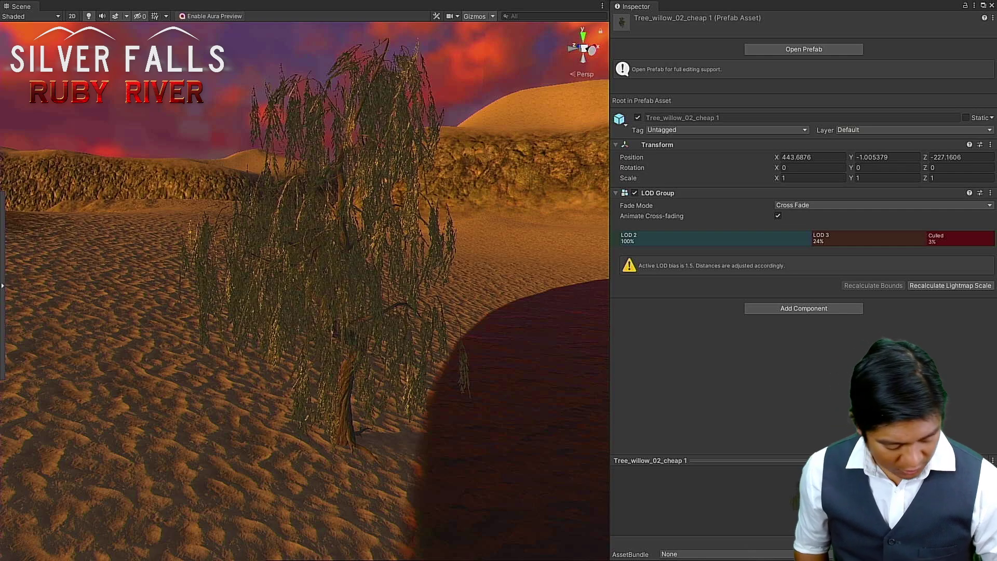
# Step: Search the scene for "scatt", select scatterManagerTrees1, and clear the search to view Willow Lake with the scatterer's settings open
pyautogui.write('scatt')
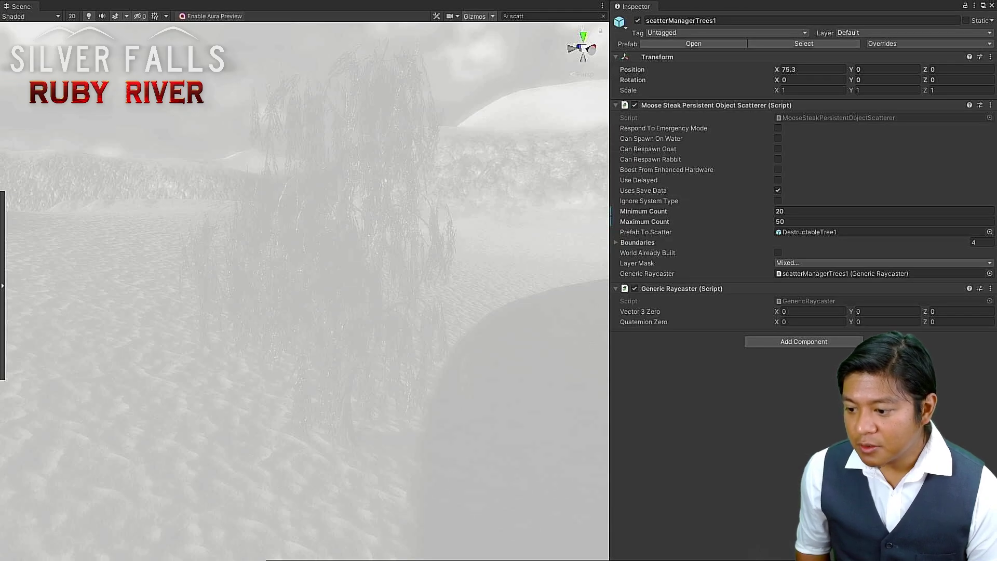
pyautogui.press('Escape')
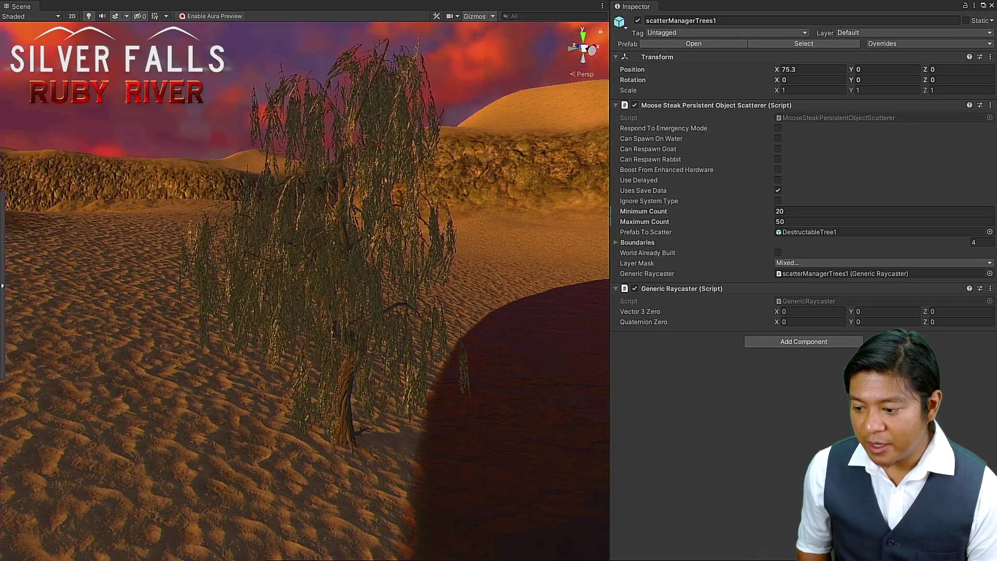
pyautogui.scroll(-5, 249, 351)
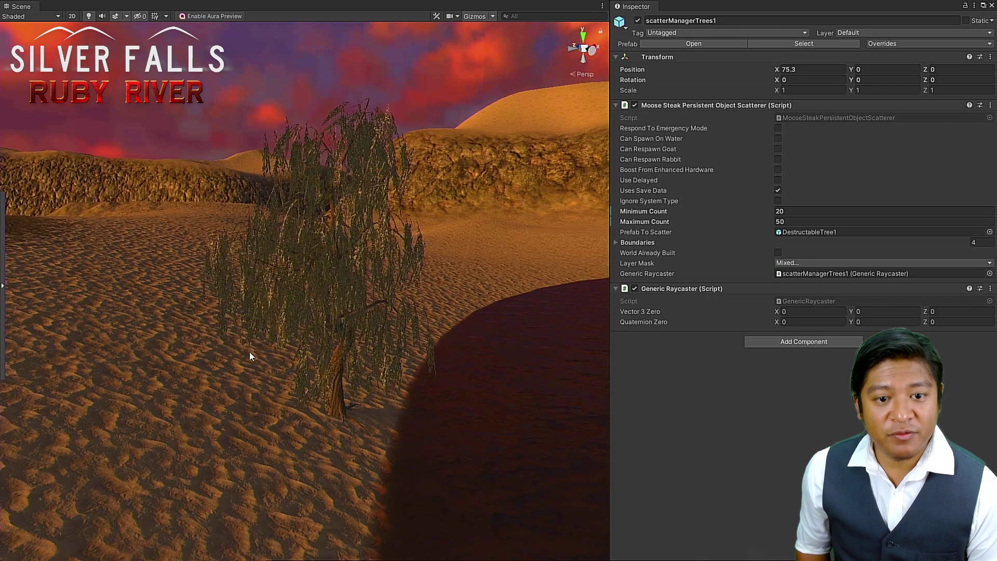
pyautogui.scroll(-5, 250, 355)
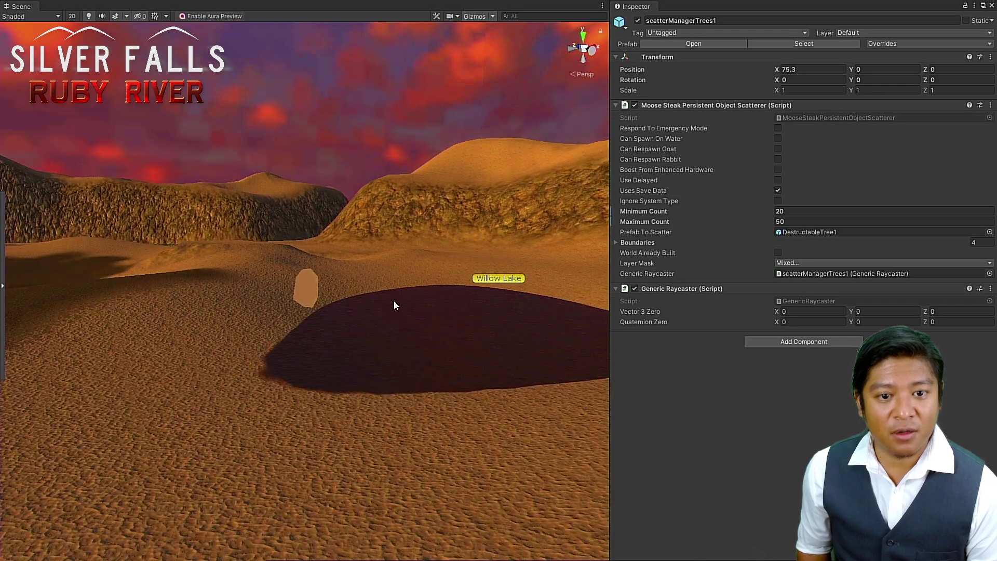
# Step: Go through the tree and bush scatterers from scatterManagerTrees1 to scatterManagerTrees1 (19), checking their positions against Willow Lake and their settings
pyautogui.moveTo(479, 291); pyautogui.dragTo(376, 342, button='middle')
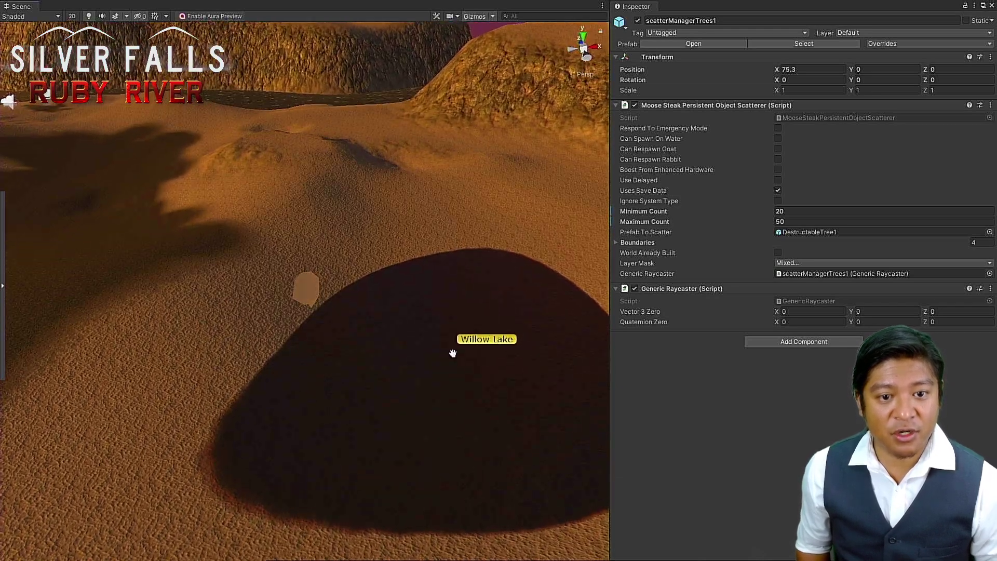
pyautogui.scroll(-5, 394, 328)
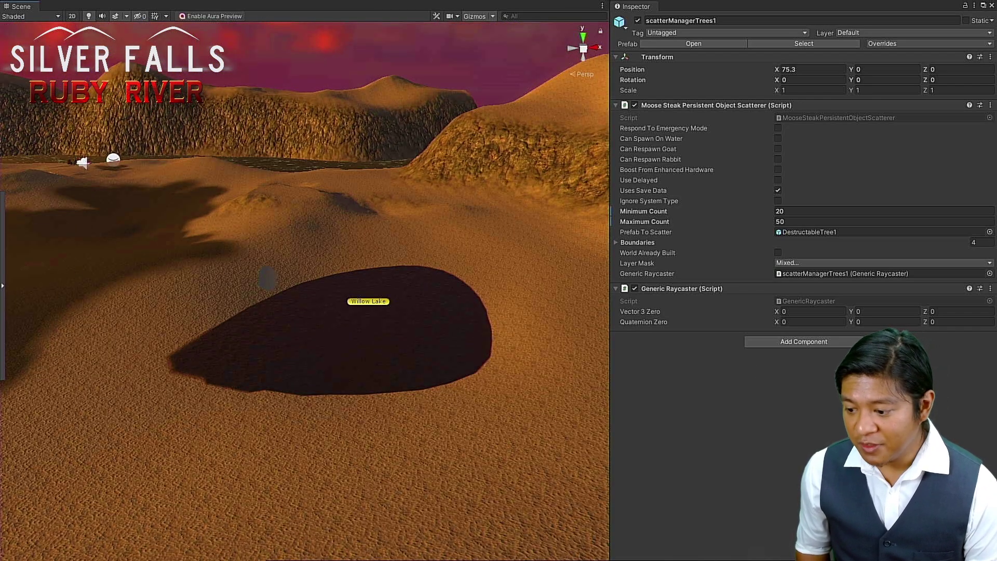
pyautogui.press('Down')
pyautogui.press('Down')
pyautogui.press('Down')
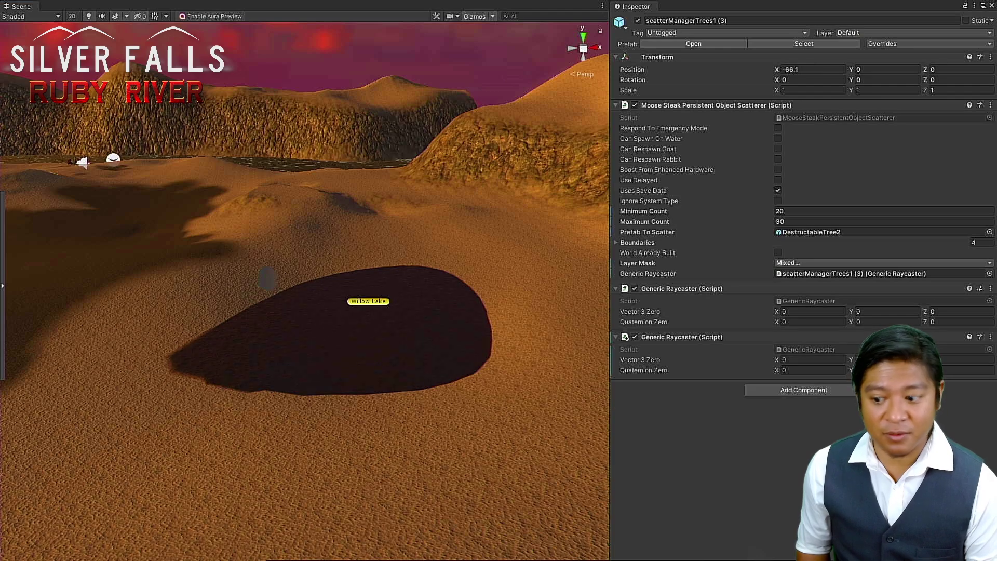
pyautogui.press('Down')
pyautogui.press('Down')
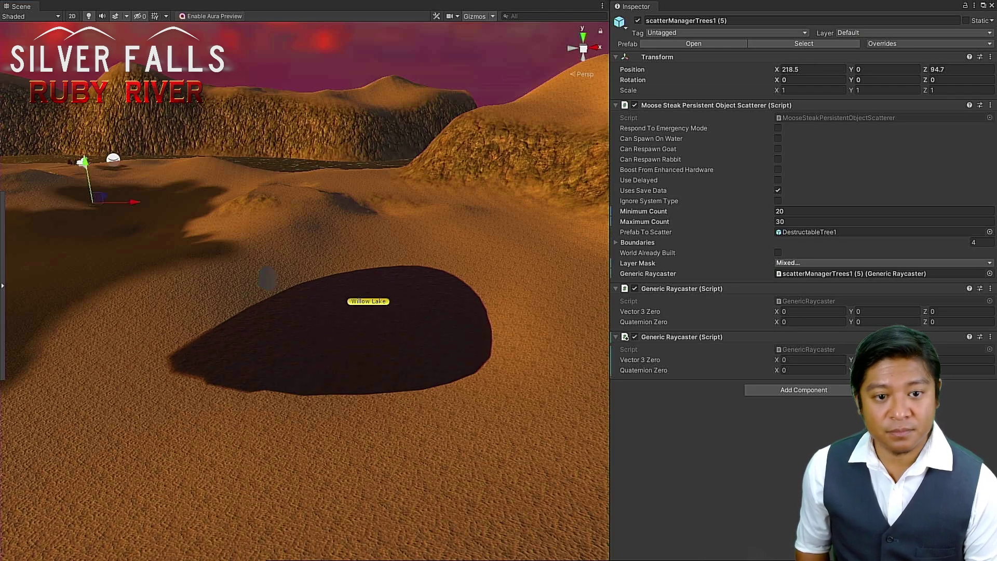
pyautogui.press('Down')
pyautogui.press('Down')
pyautogui.press('Down')
pyautogui.press('Down')
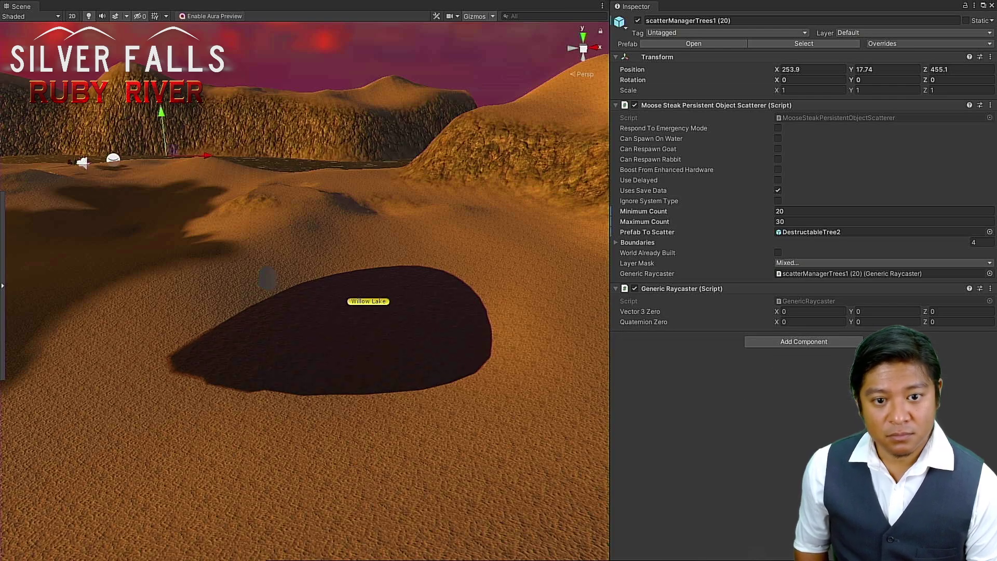
pyautogui.press('Down')
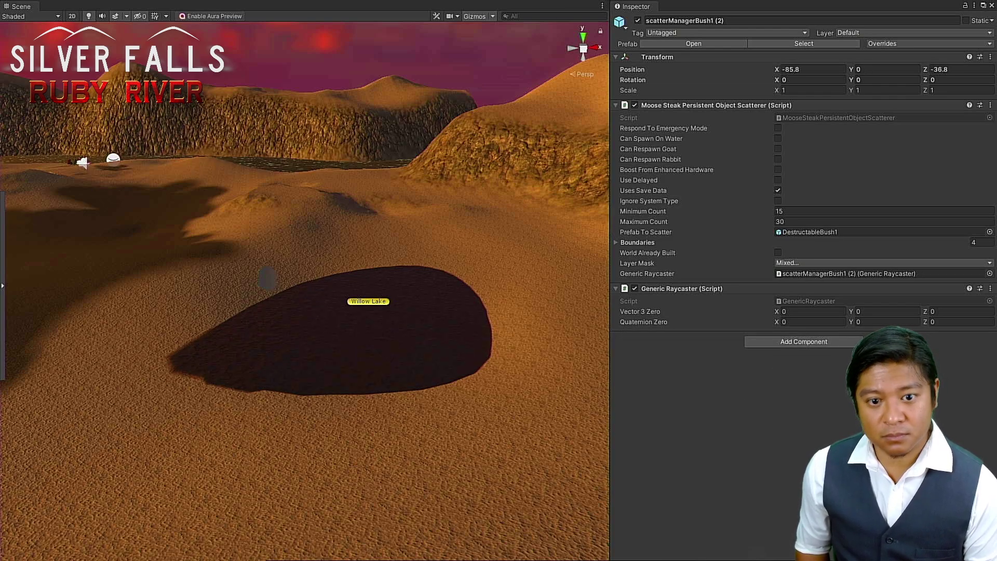
pyautogui.press('Down')
pyautogui.press('Down')
pyautogui.press('Down')
pyautogui.press('Down')
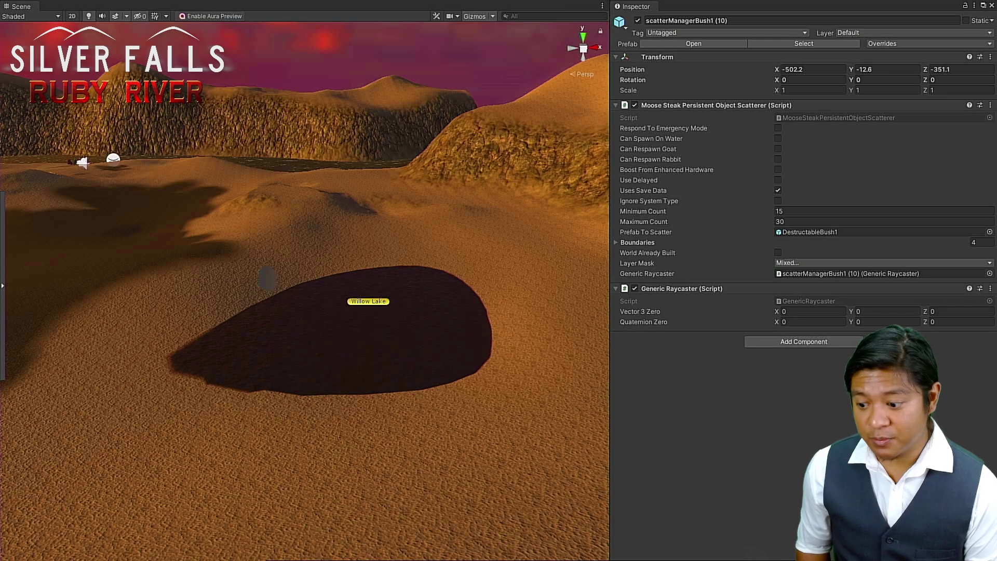
pyautogui.press('Down')
pyautogui.press('Down')
pyautogui.press('Down')
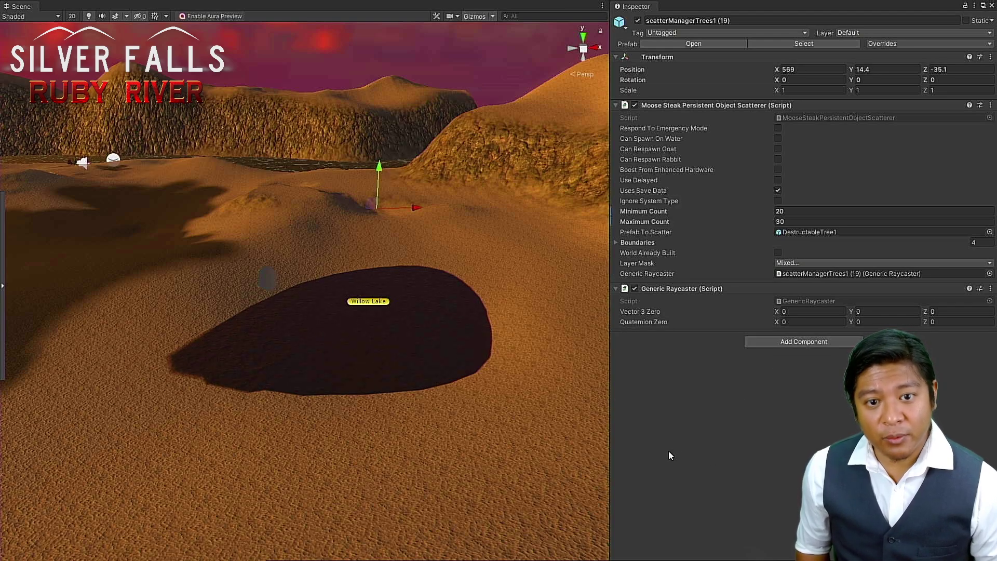
# Step: View Willow Lake from above and inspect the boulder, goat, bush and tree scatterers and the south boundary marker
pyautogui.keyDown('alt'); pyautogui.moveTo(344, 253); pyautogui.dragTo(452, 325); pyautogui.keyUp('alt')
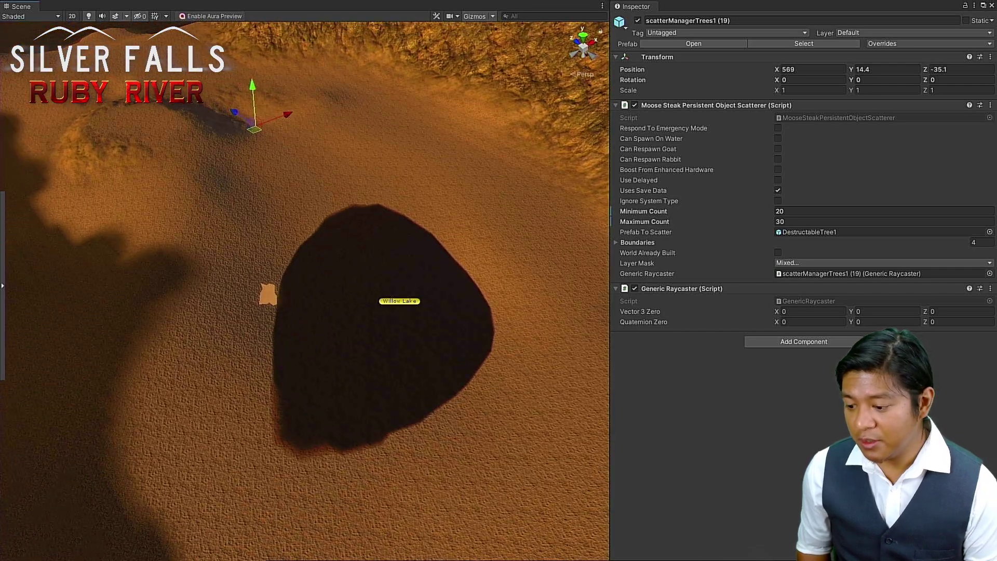
pyautogui.press('Down')
pyautogui.press('Down')
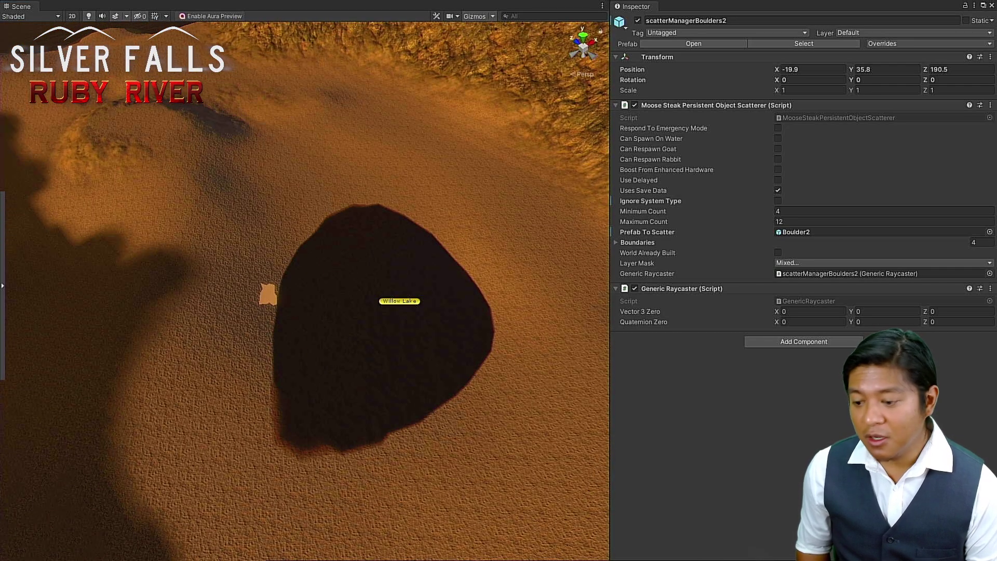
pyautogui.press('Down')
pyautogui.press('Down')
pyautogui.press('Down')
pyautogui.press('Down')
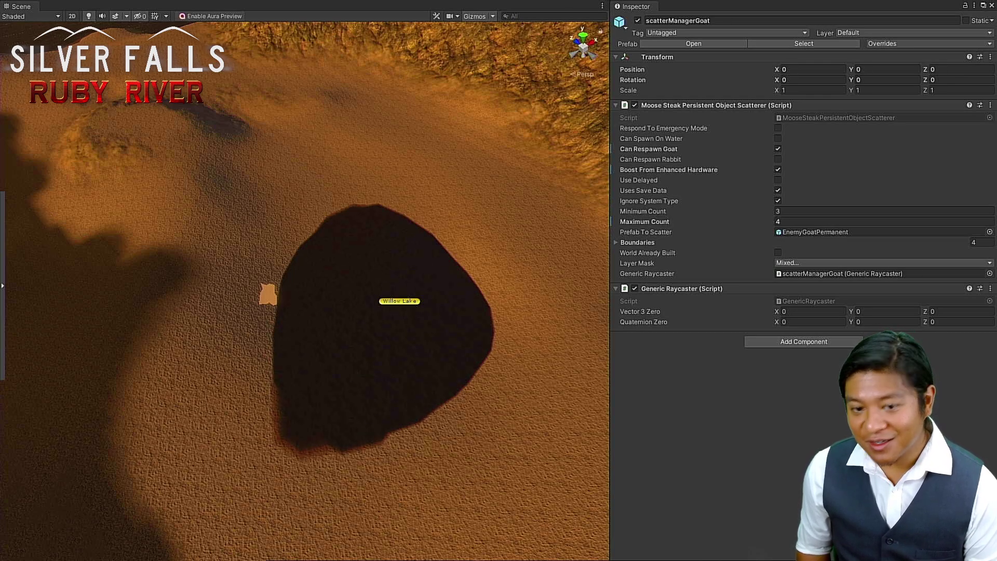
pyautogui.press('Down')
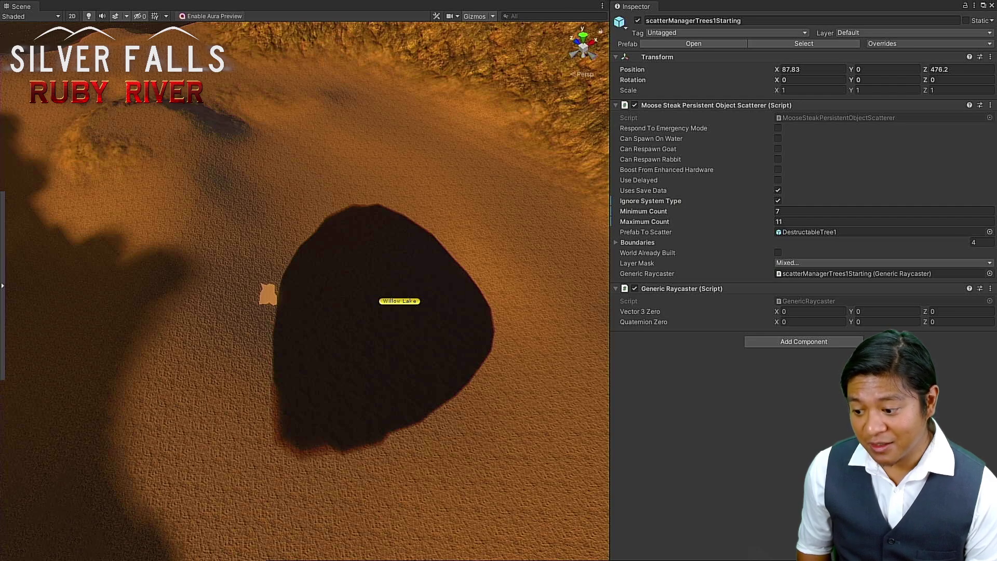
pyautogui.press('Down')
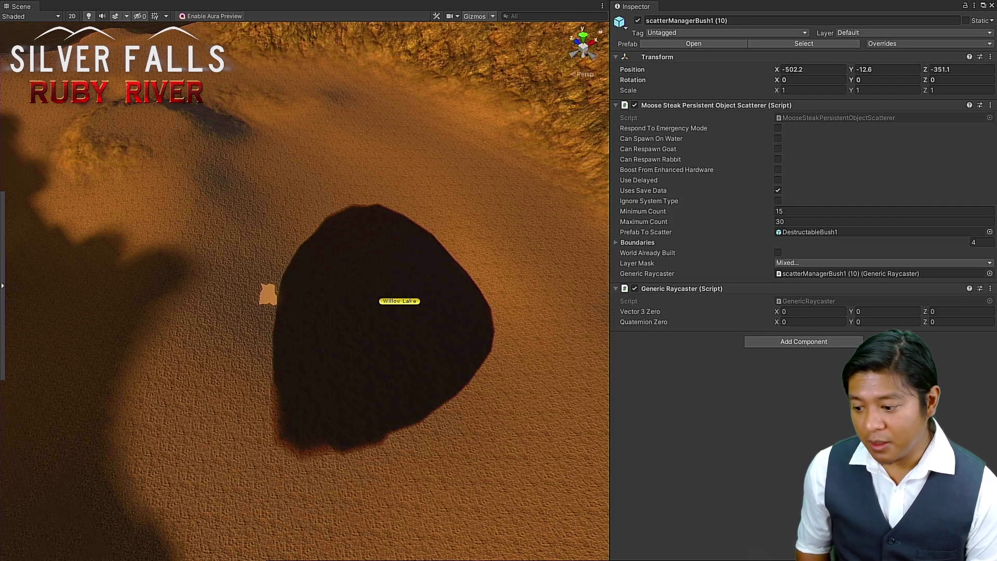
pyautogui.press('Down')
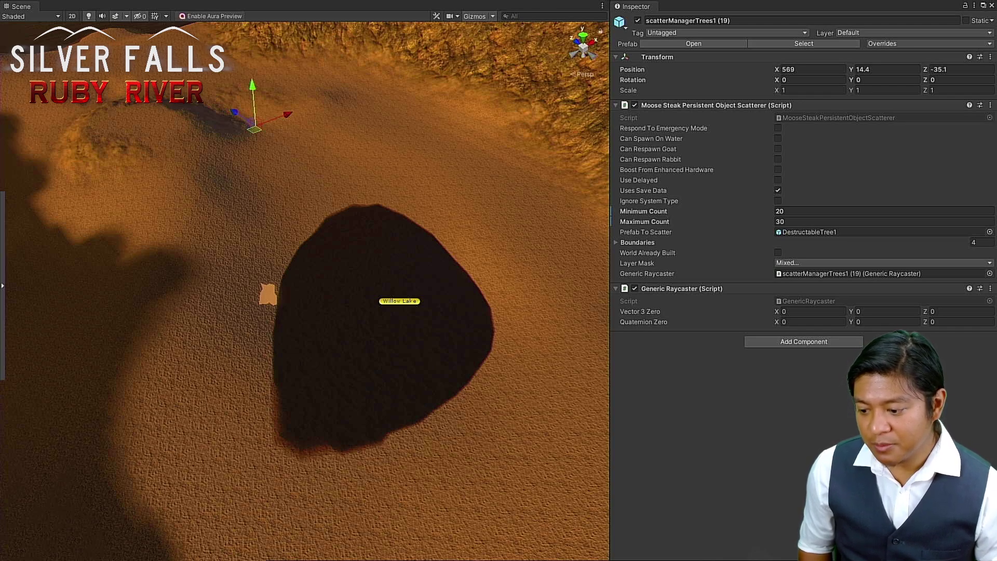
pyautogui.press('Down')
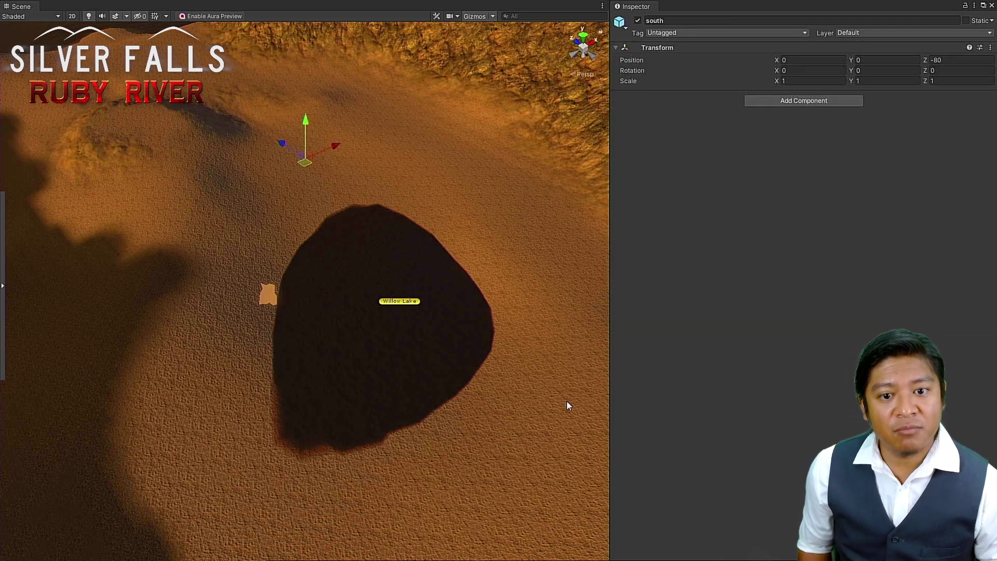
# Step: Compare the placement of scatterManagerTrees1 (19) and scatterManagerTrees1 (15) near the lake's far shore
pyautogui.keyDown('alt'); pyautogui.moveTo(404, 361); pyautogui.dragTo(442, 353); pyautogui.keyUp('alt')
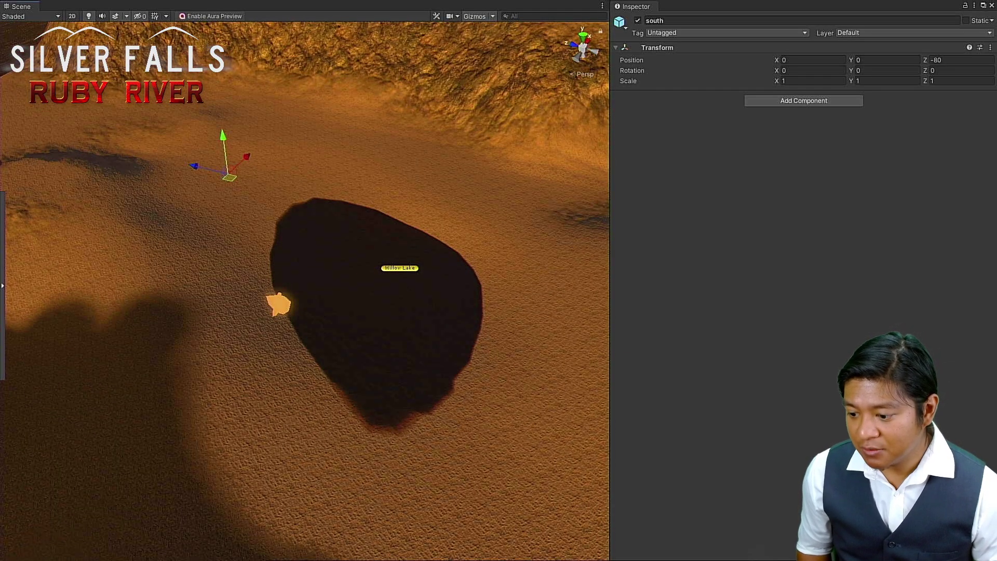
pyautogui.press('Up')
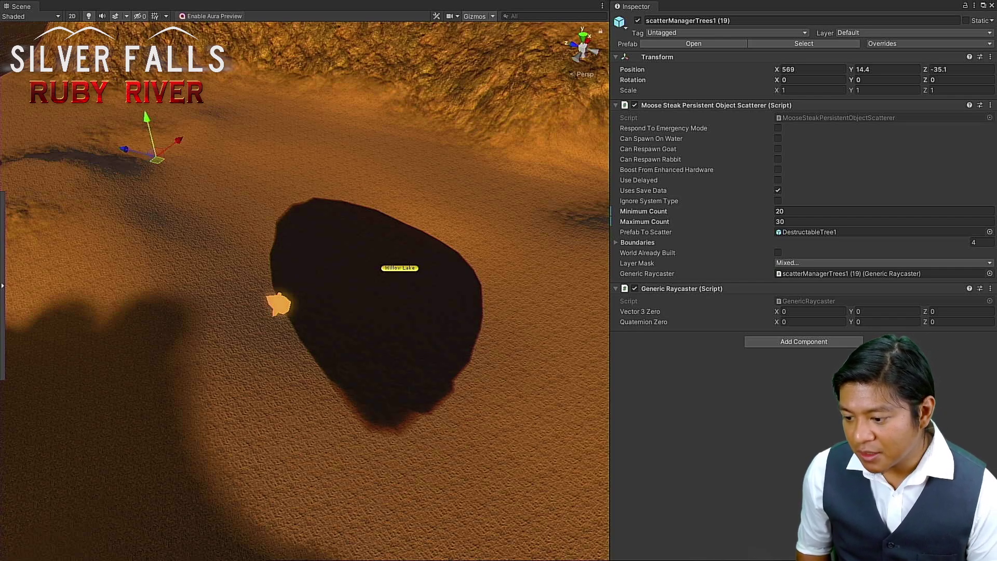
pyautogui.press('Up')
pyautogui.press('Down')
pyautogui.press('Up')
pyautogui.press('Up')
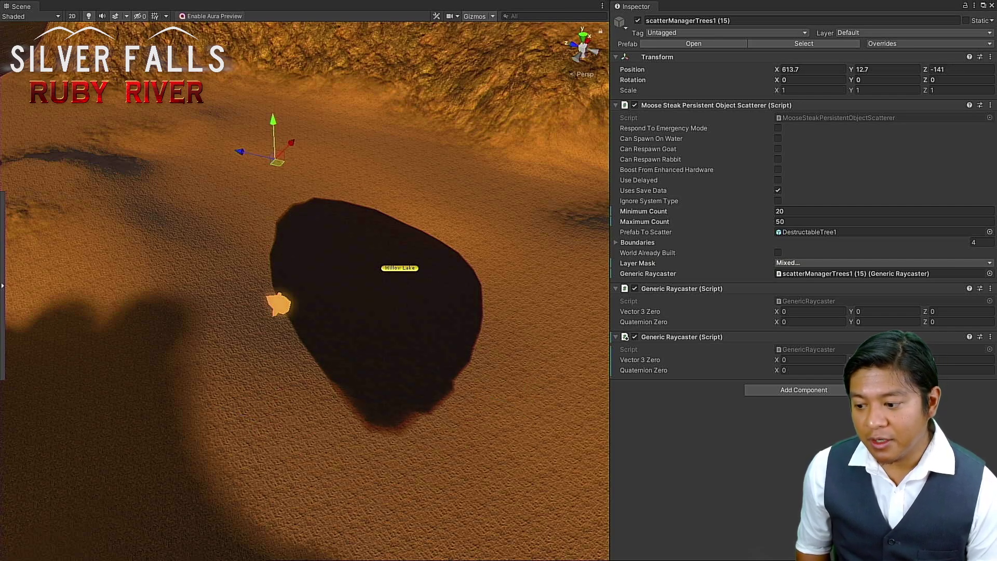
# Step: Go through the inactive bush, tree and boulder scatterers to the NewOnly object and make it active
pyautogui.press('Down')
pyautogui.press('Down')
pyautogui.press('Down')
pyautogui.press('Down')
pyautogui.press('Down')
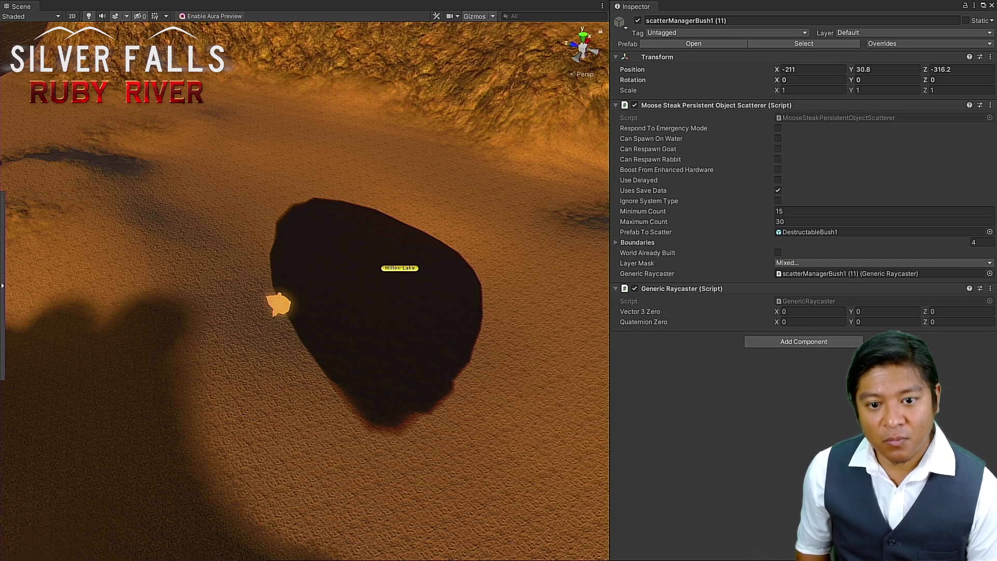
pyautogui.press('Down')
pyautogui.press('Down')
pyautogui.press('Down')
pyautogui.press('Down')
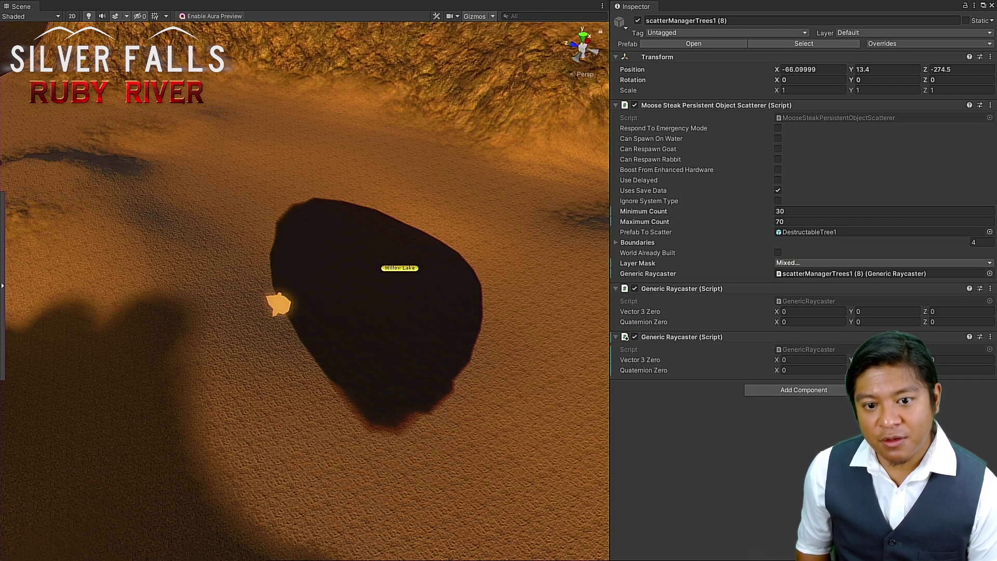
pyautogui.press('Down')
pyautogui.press('Down')
pyautogui.press('Down')
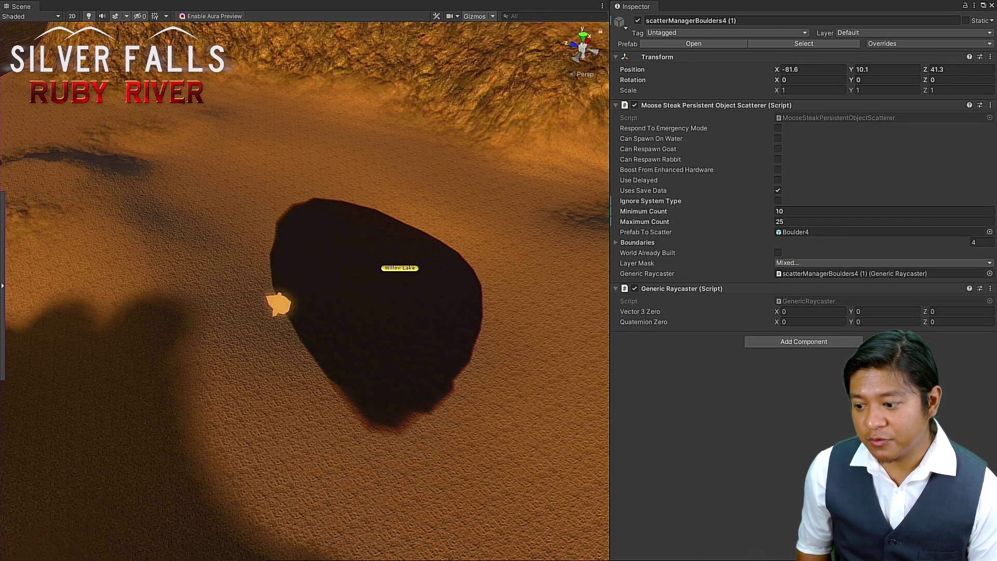
pyautogui.press('Down')
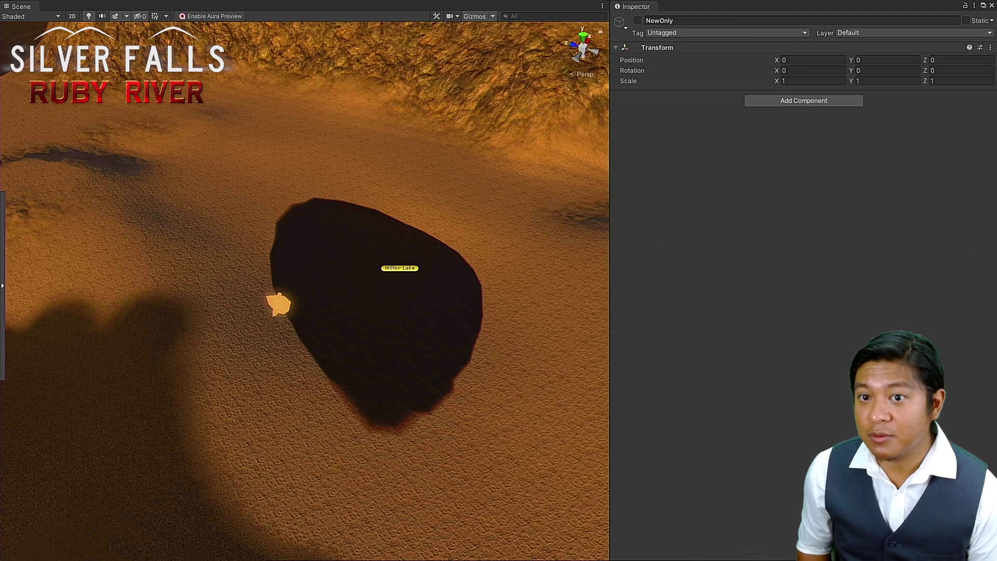
pyautogui.click(638, 20)
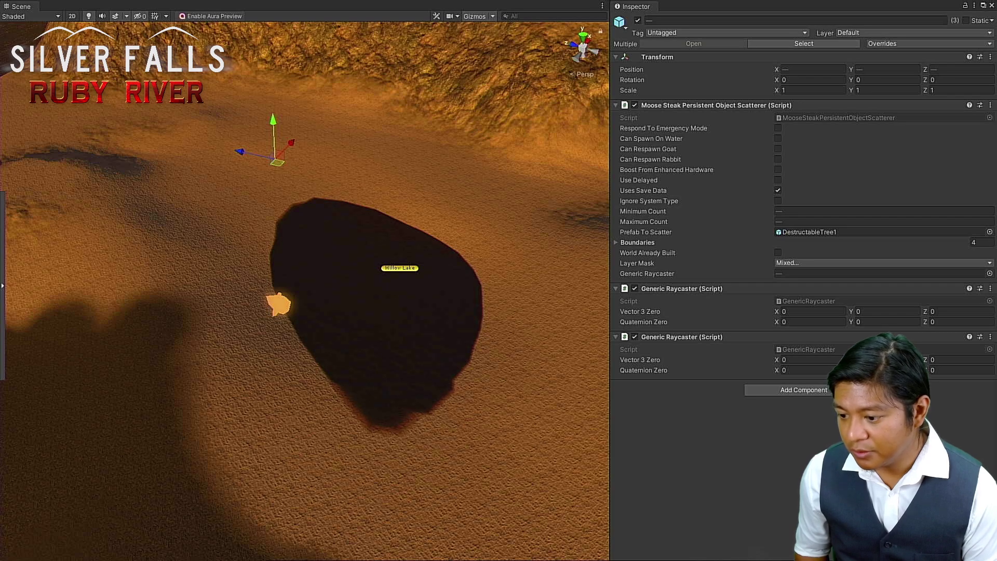
# Step: Try several existing willow prefabs as the Prefab To Scatter for the three selected tree scatterers
pyautogui.press('Down')
pyautogui.press('Down')
pyautogui.press('Down')
pyautogui.press('Down')
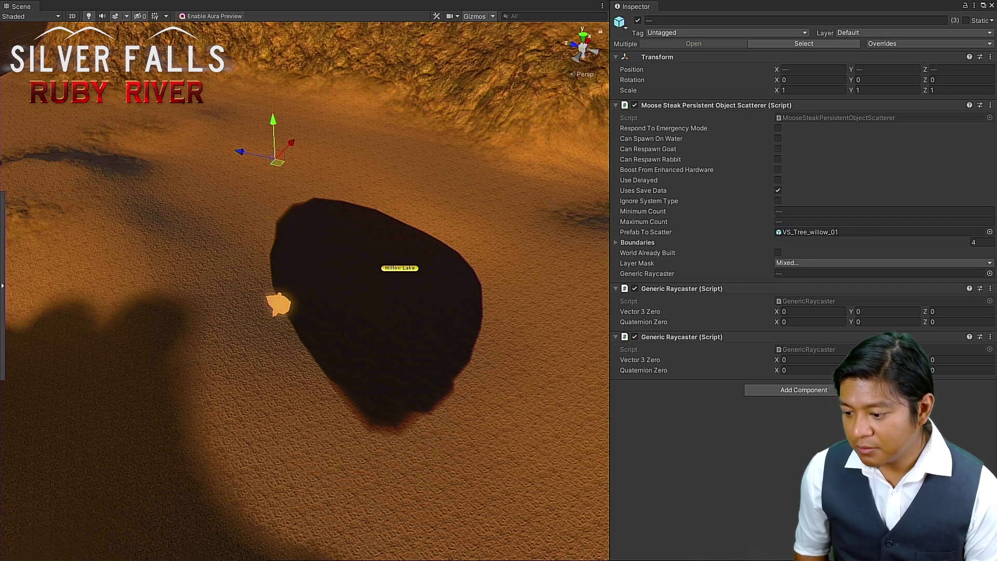
pyautogui.press('Down')
pyautogui.press('Down')
pyautogui.press('Down')
pyautogui.press('Down')
pyautogui.press('Down')
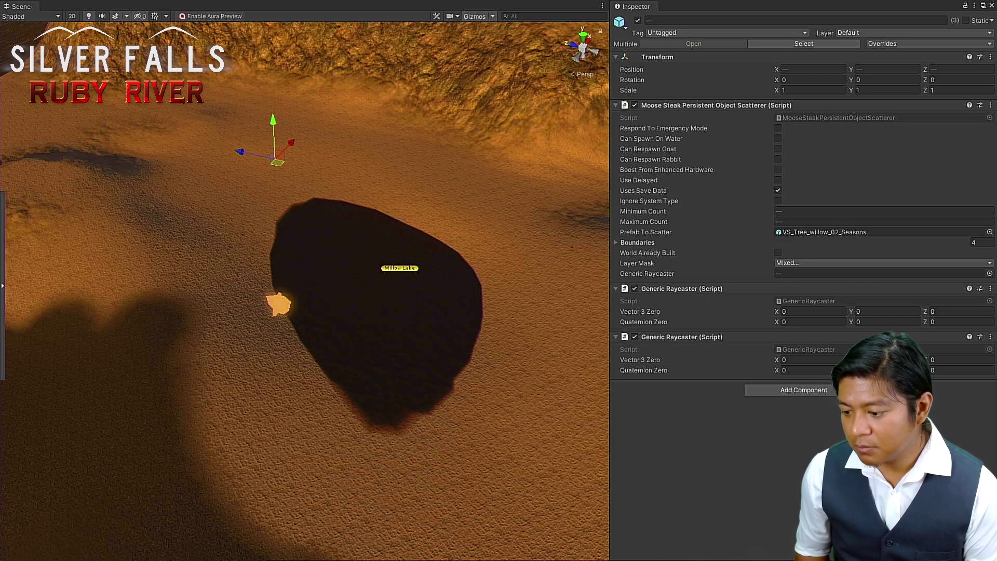
pyautogui.press('Down')
pyautogui.press('Down')
pyautogui.press('Down')
pyautogui.press('Down')
pyautogui.press('Down')
pyautogui.press('Down')
pyautogui.press('Down')
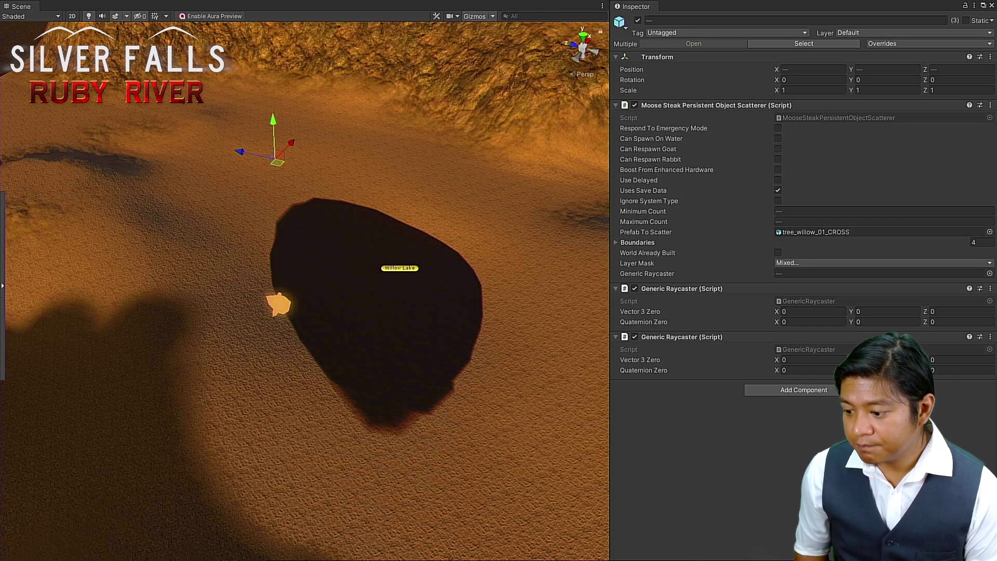
pyautogui.press('Down')
pyautogui.press('Down')
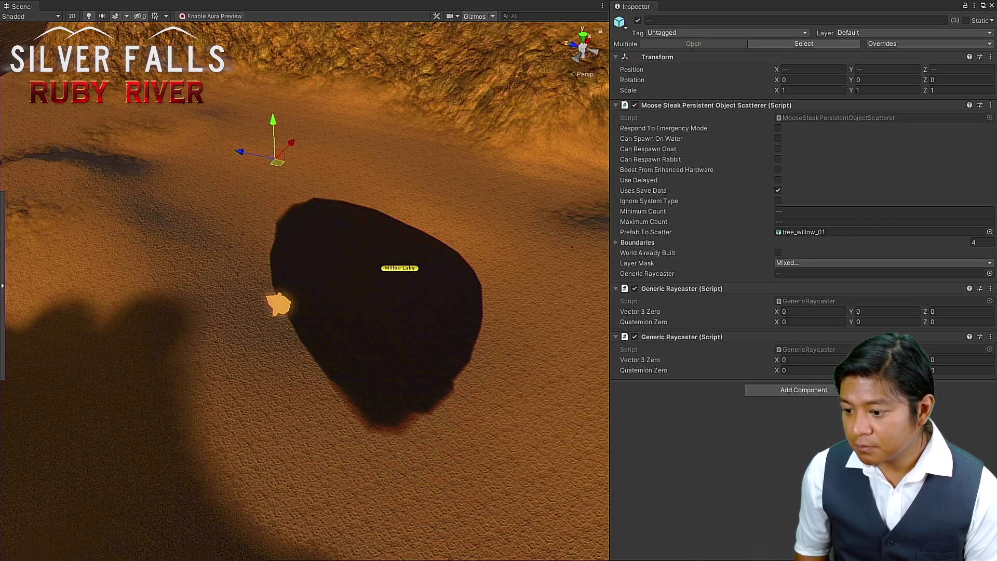
pyautogui.press('Down')
pyautogui.press('Down')
pyautogui.press('Down')
pyautogui.press('Down')
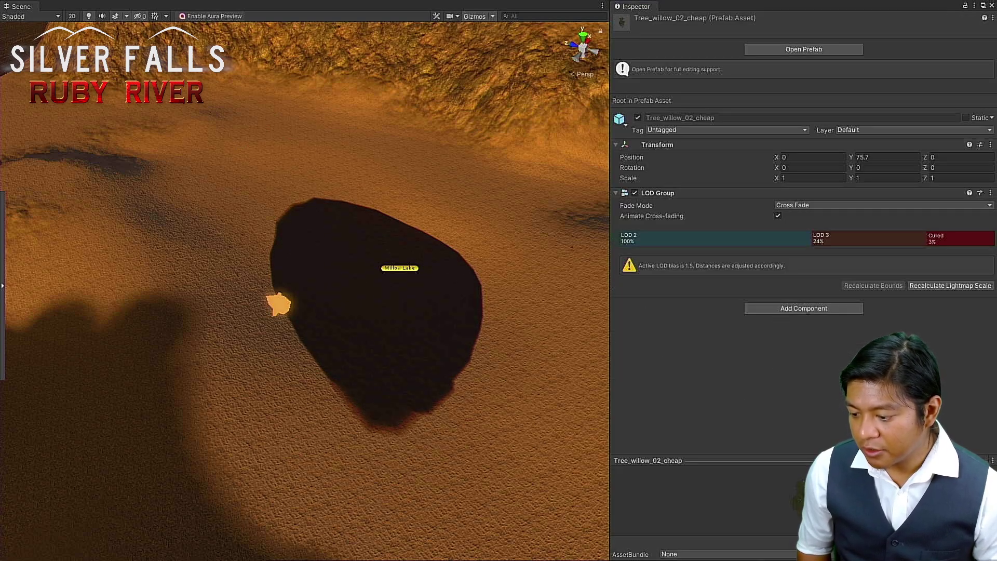
# Step: Restore the selection of the three tree scatterers and assign Tree_willow_02_cheap 1 as their Prefab To Scatter
pyautogui.hotkey('ctrl', 'z')
pyautogui.moveTo(716, 560); pyautogui.dragTo(802, 235)
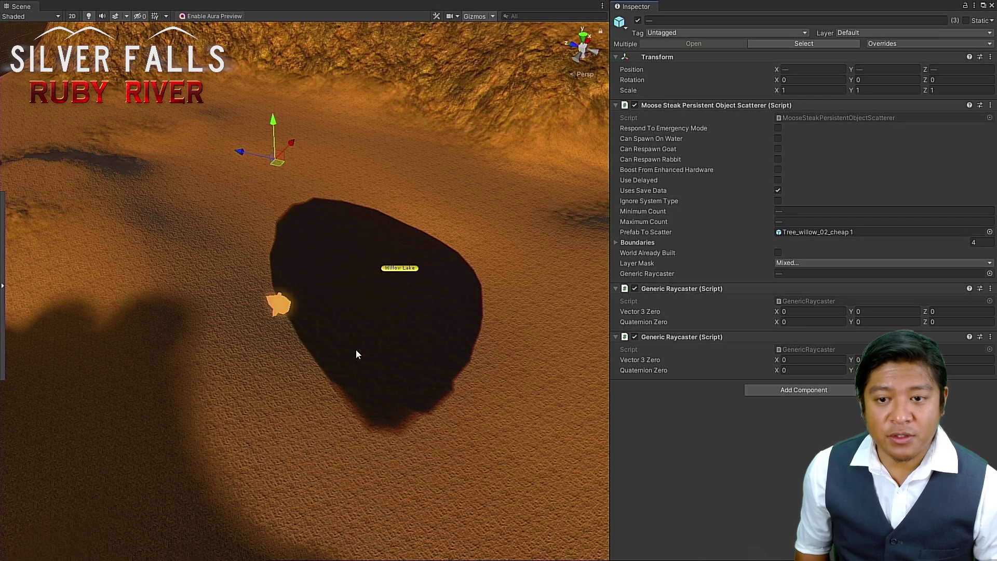
pyautogui.keyDown('alt'); pyautogui.moveTo(356, 350); pyautogui.dragTo(267, 285); pyautogui.keyUp('alt')
pyautogui.scroll(2, 292, 310)
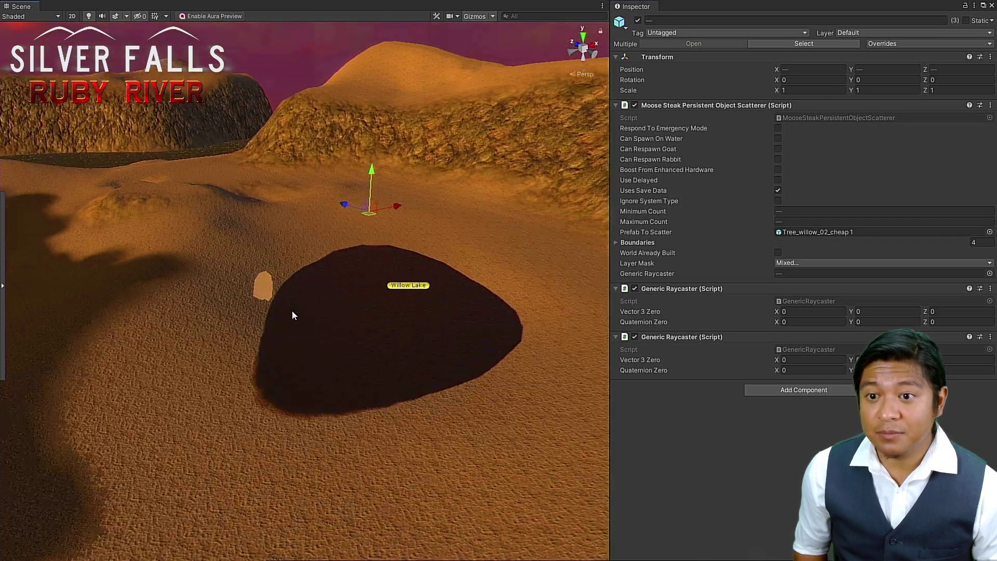
pyautogui.scroll(2, 292, 310)
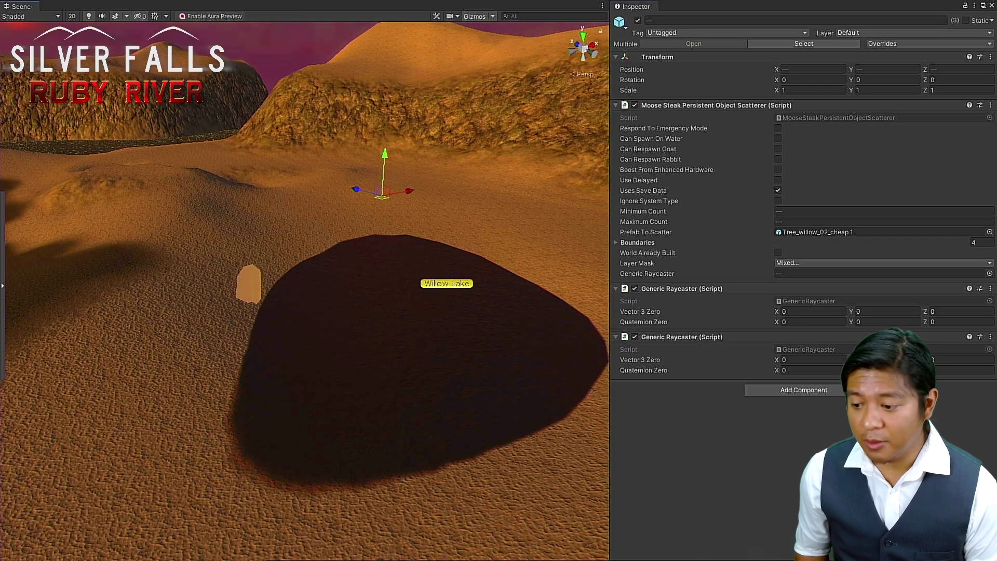
# Step: Duplicate scatterManagerTrees1 (15) and move the copy along Z to about -378.2, past the near shore of Willow Lake
pyautogui.press('Down')
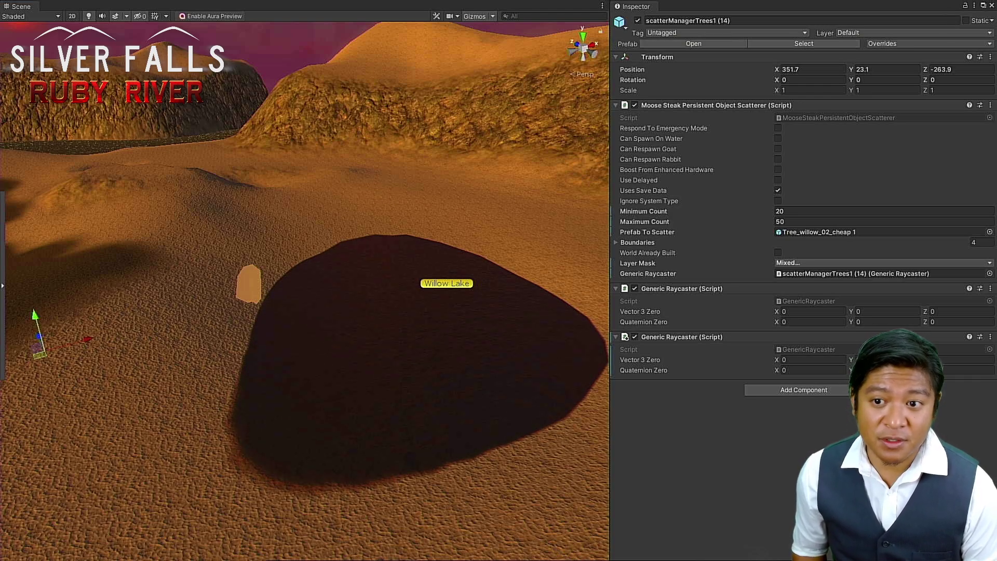
pyautogui.press('Down')
pyautogui.scroll(-6, 497, 288)
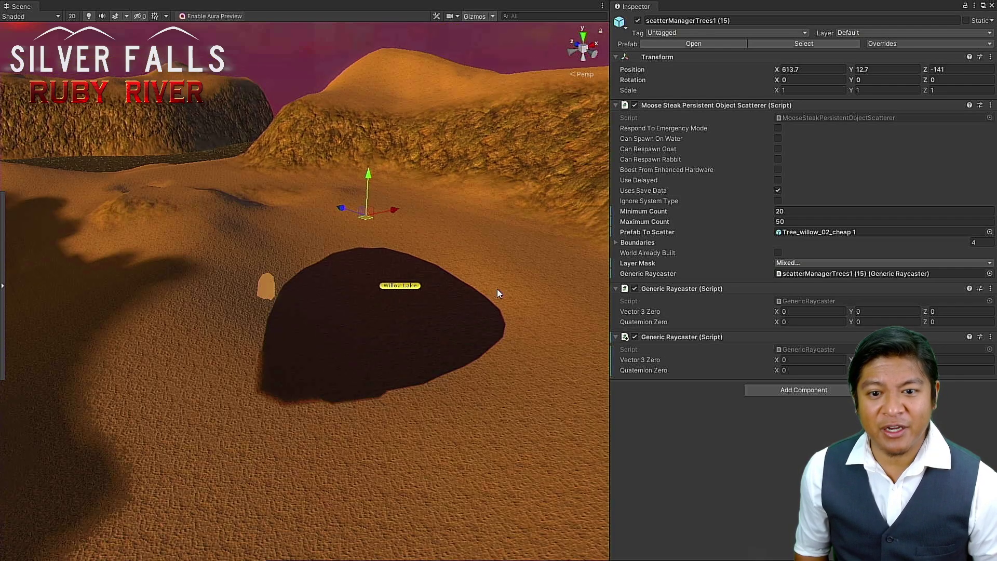
pyautogui.keyDown('alt'); pyautogui.moveTo(489, 294); pyautogui.dragTo(458, 357); pyautogui.keyUp('alt')
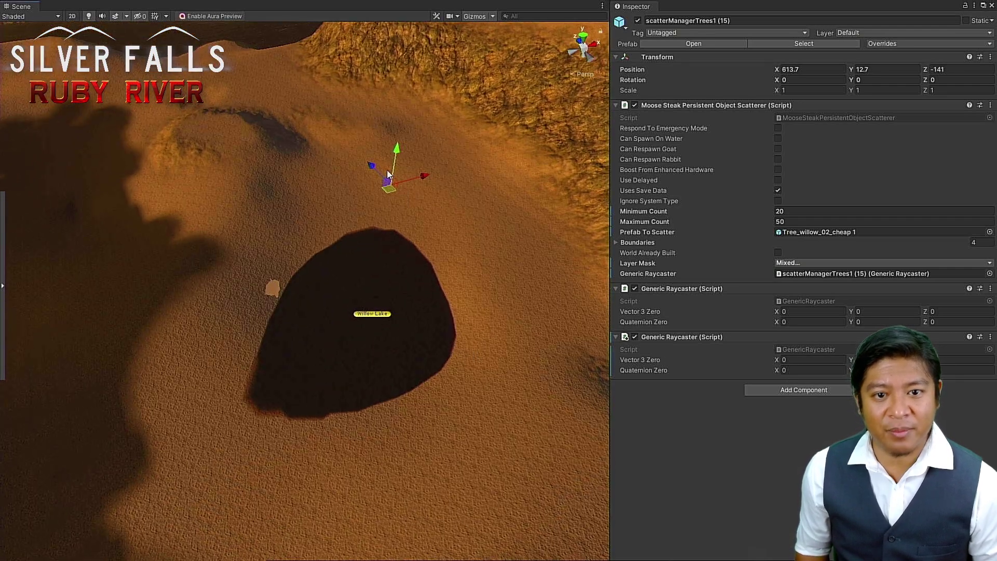
pyautogui.hotkey('ctrl', 'd')
pyautogui.moveTo(374, 170); pyautogui.dragTo(416, 322)
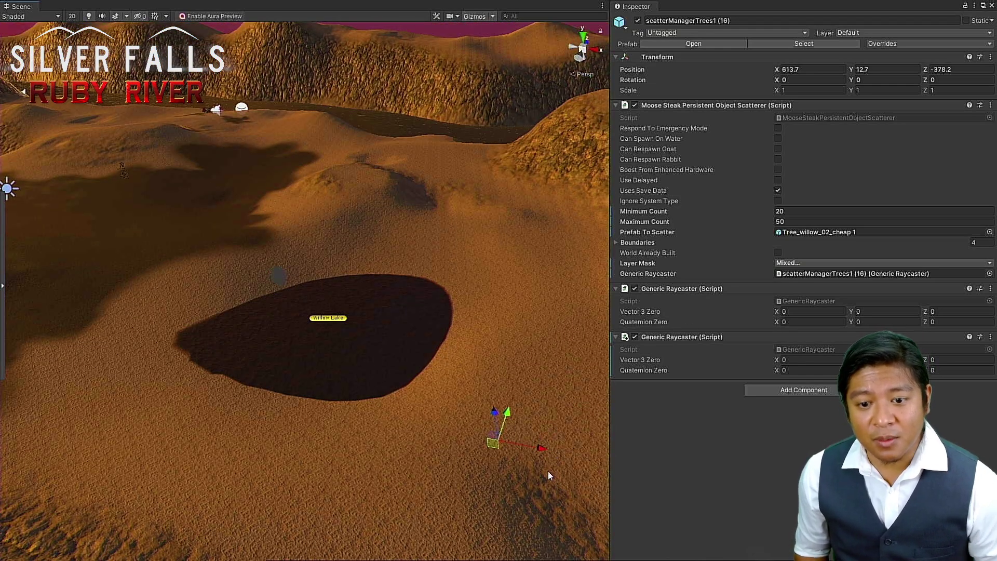
# Step: Move scatterManagerTrees1 (16) along X to about 604.2, closer to the near shore of Willow Lake
pyautogui.moveTo(543, 450); pyautogui.dragTo(524, 453)
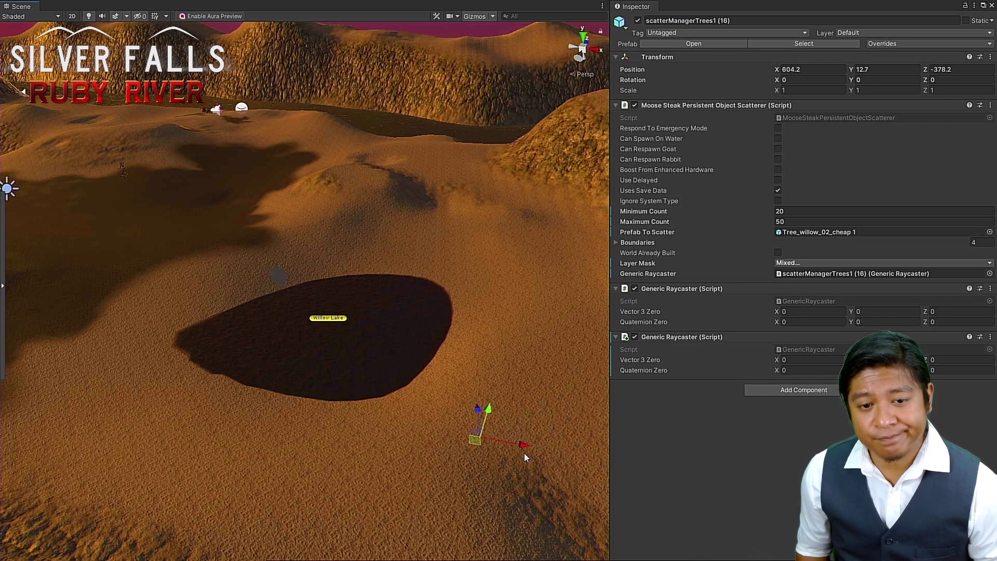
# Step: Enable Albedo Map, Hue Variation and Normal Map on the T_cross_willow_02 billboard material of the willow beside the lake
pyautogui.click(278, 277)
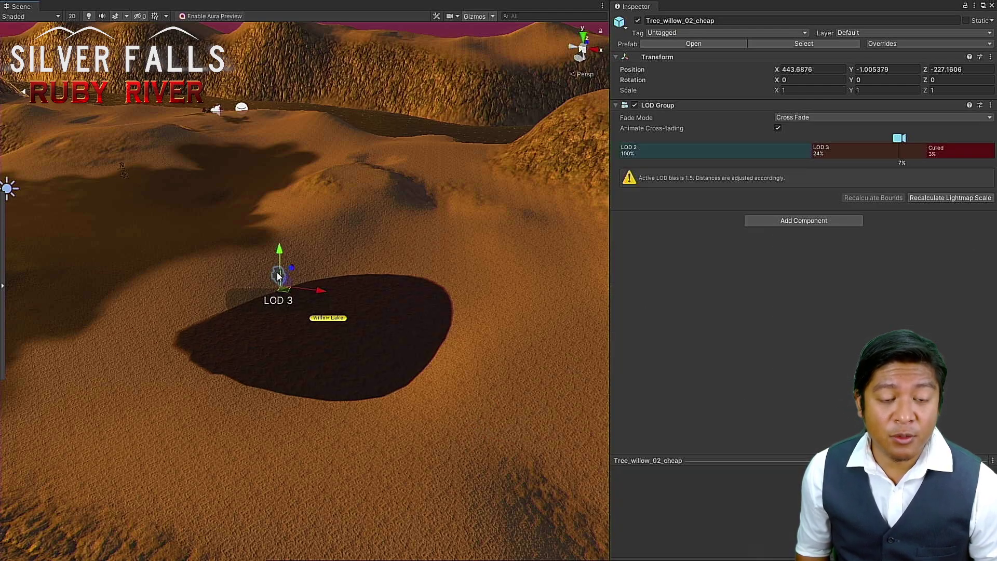
pyautogui.press('f')
pyautogui.scroll(-2, 329, 294)
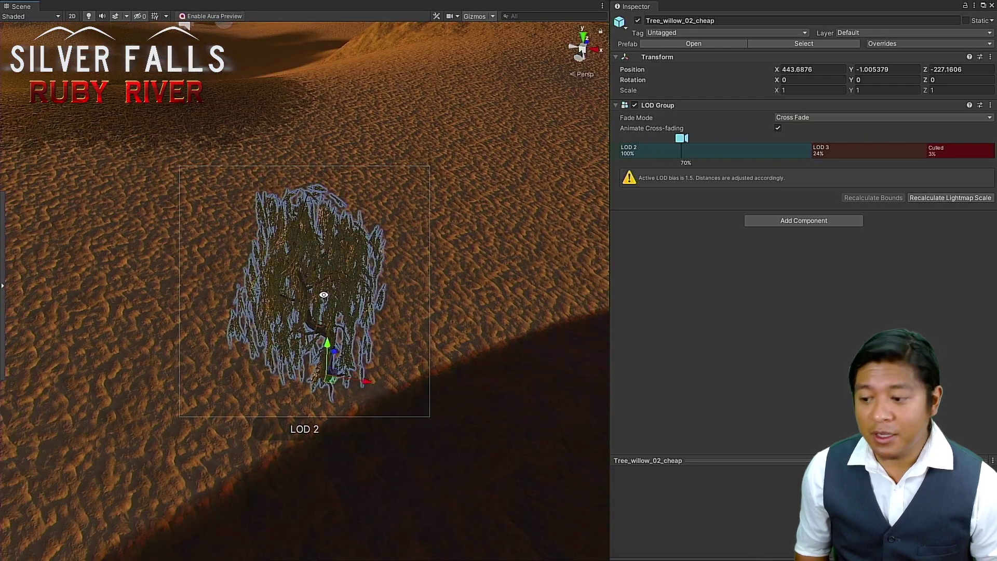
pyautogui.keyDown('alt'); pyautogui.moveTo(324, 292); pyautogui.dragTo(376, 221); pyautogui.keyUp('alt')
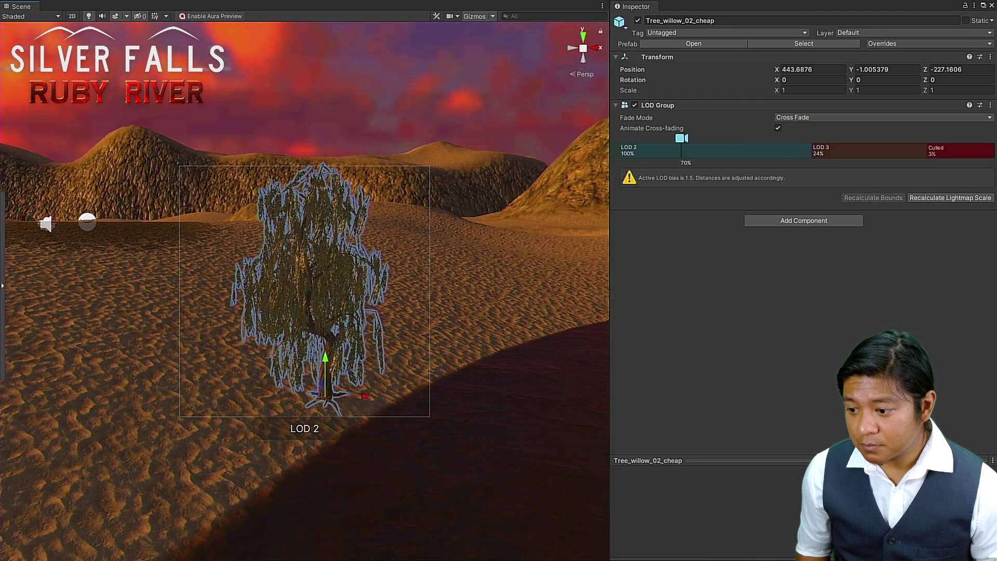
pyautogui.scroll(-5, 690, 207)
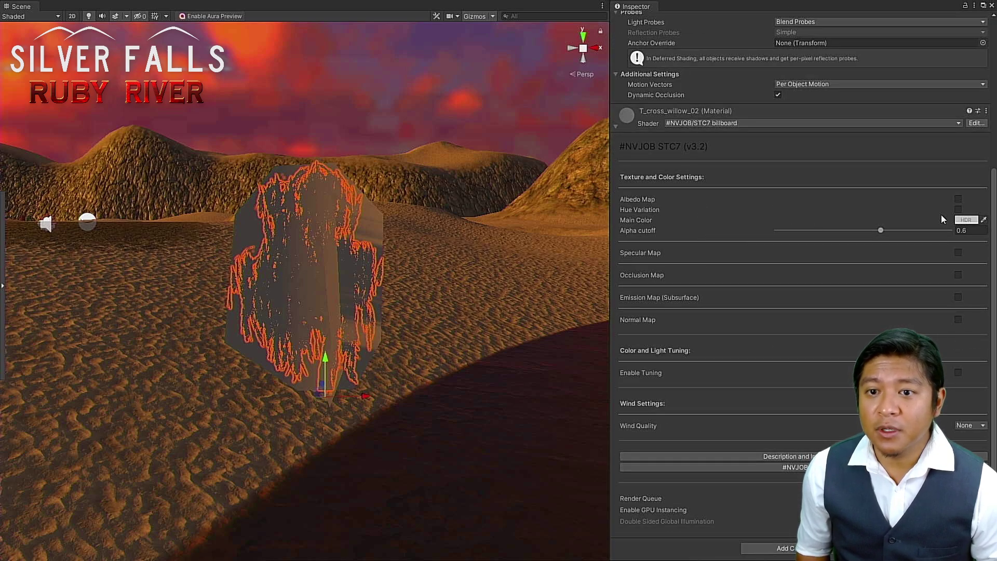
pyautogui.click(959, 199)
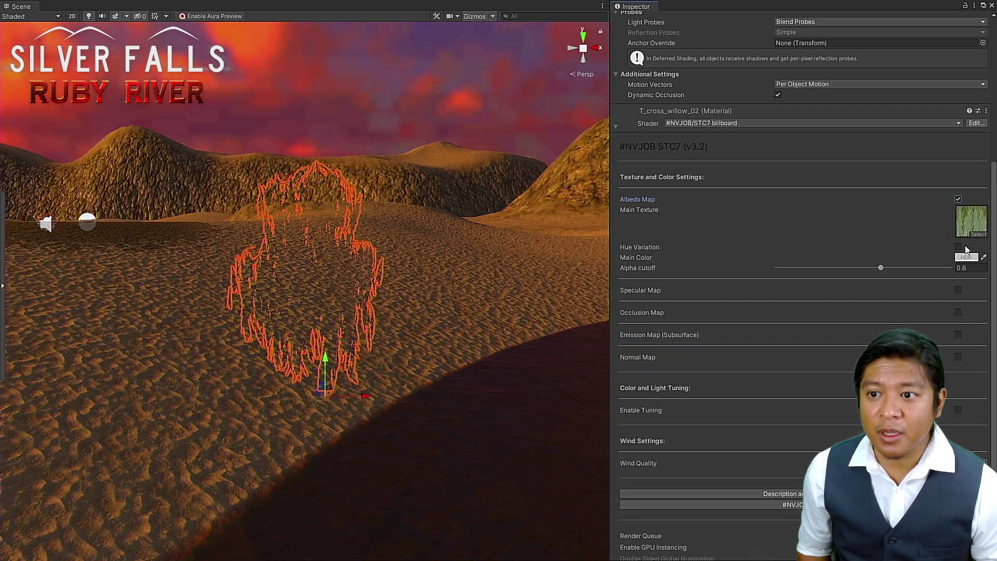
pyautogui.click(958, 248)
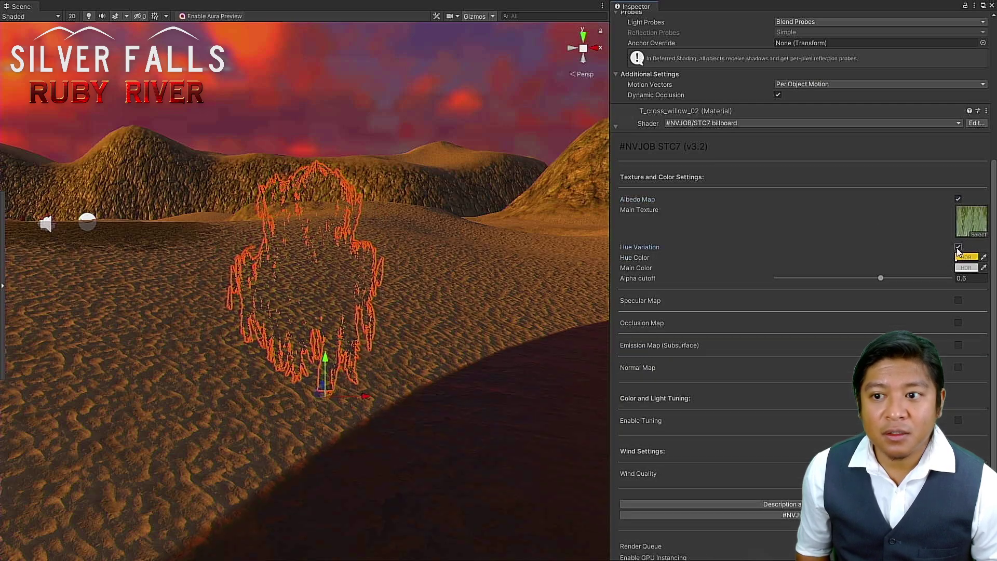
pyautogui.scroll(-3, 955, 282)
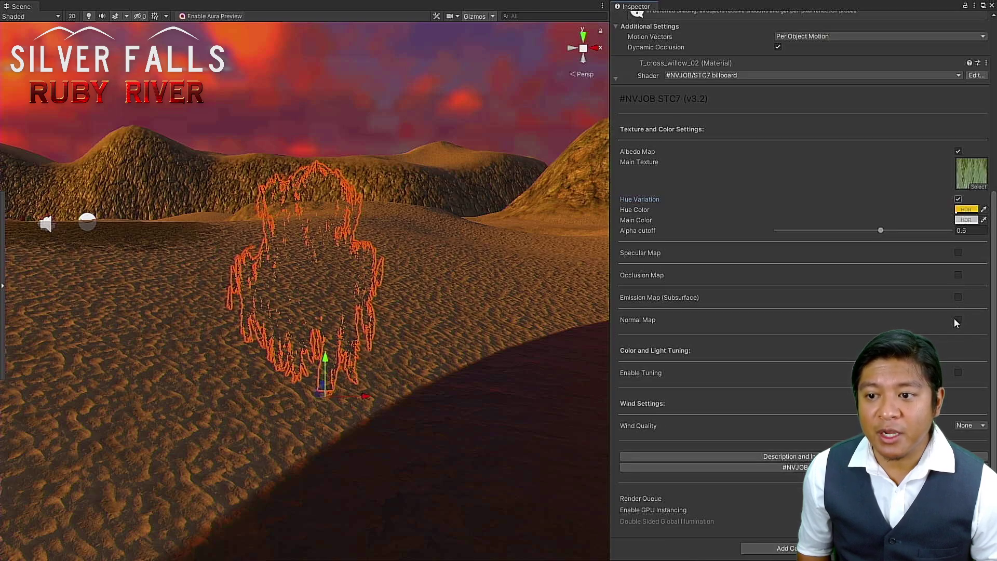
pyautogui.click(958, 319)
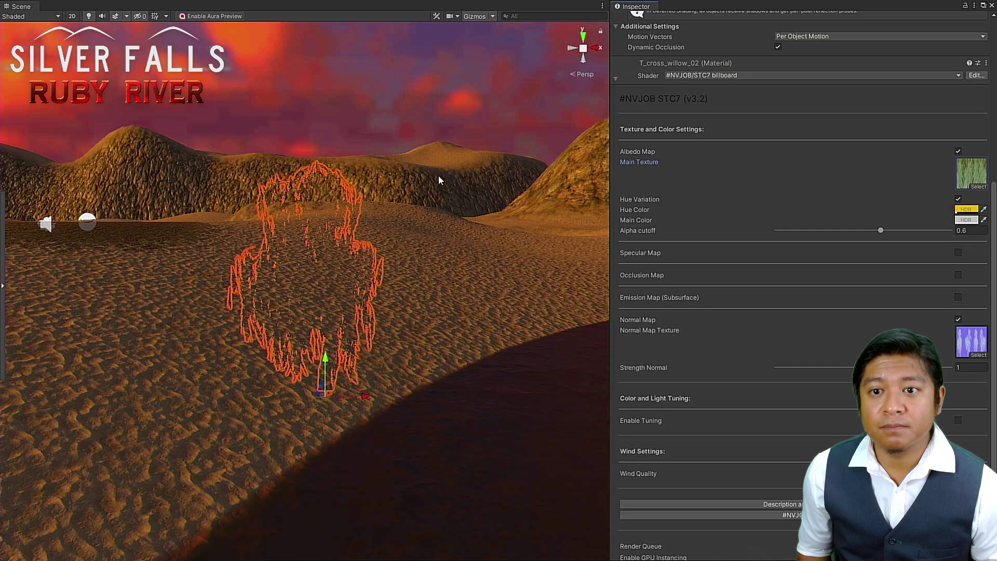
# Step: Deselect the billboard mesh and check how the willow looks from near and far
pyautogui.scroll(-3, 794, 218)
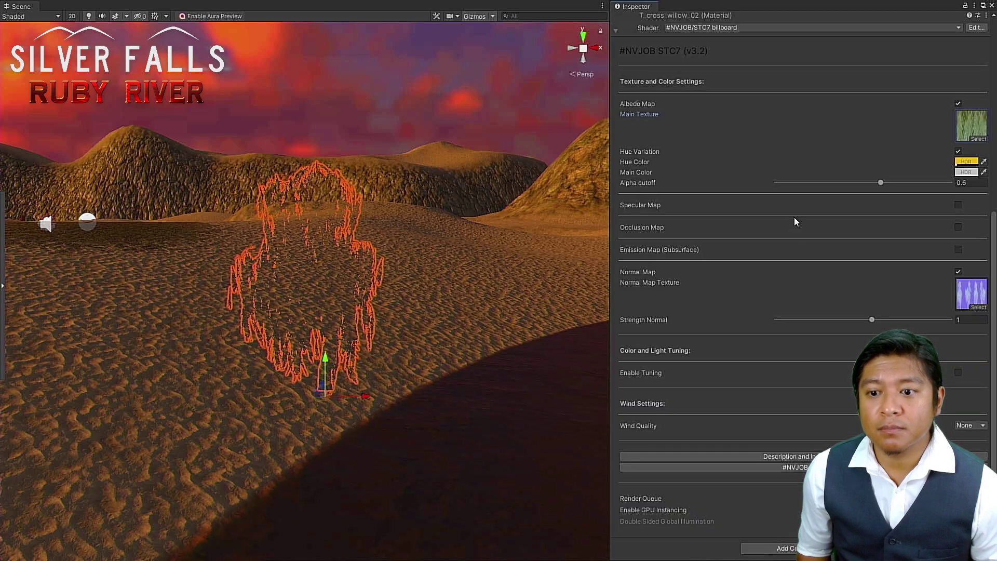
pyautogui.scroll(10, 795, 220)
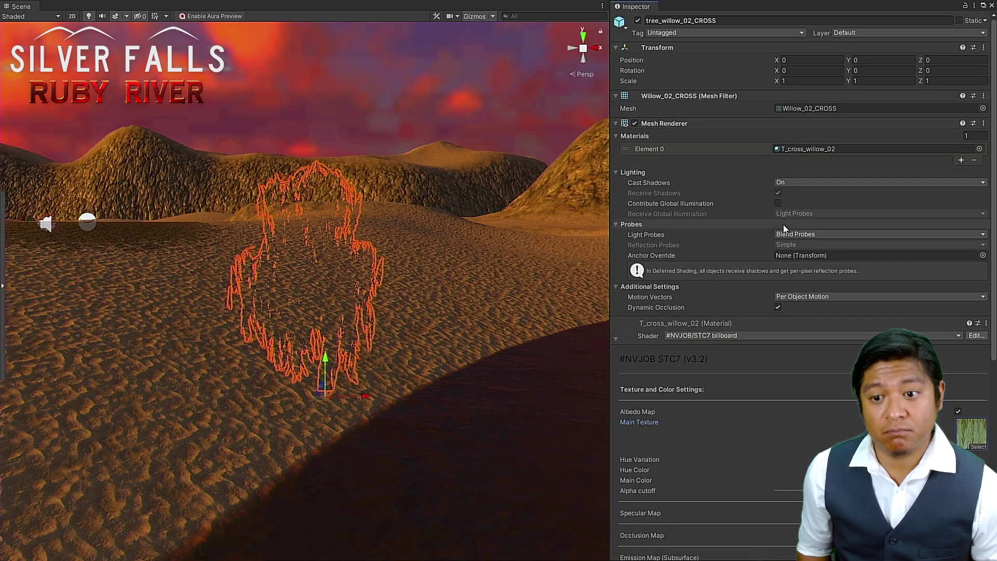
pyautogui.click(374, 74)
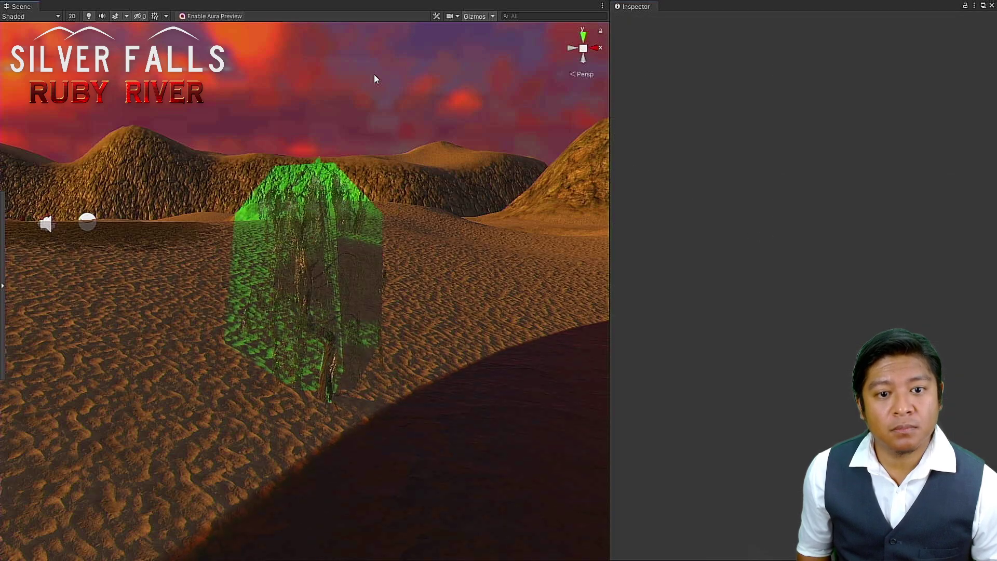
pyautogui.scroll(-8, 374, 74)
pyautogui.scroll(7, 374, 74)
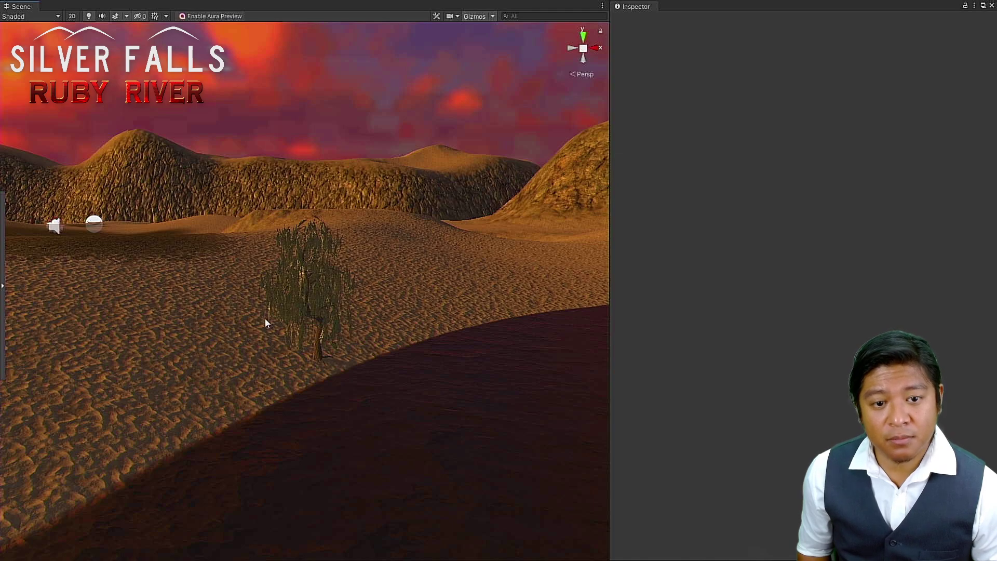
# Step: Select the detailed mesh of Tree_willow_02_cheap and review the settings of its foliage and M_Willow_trunk materials
pyautogui.click(301, 310)
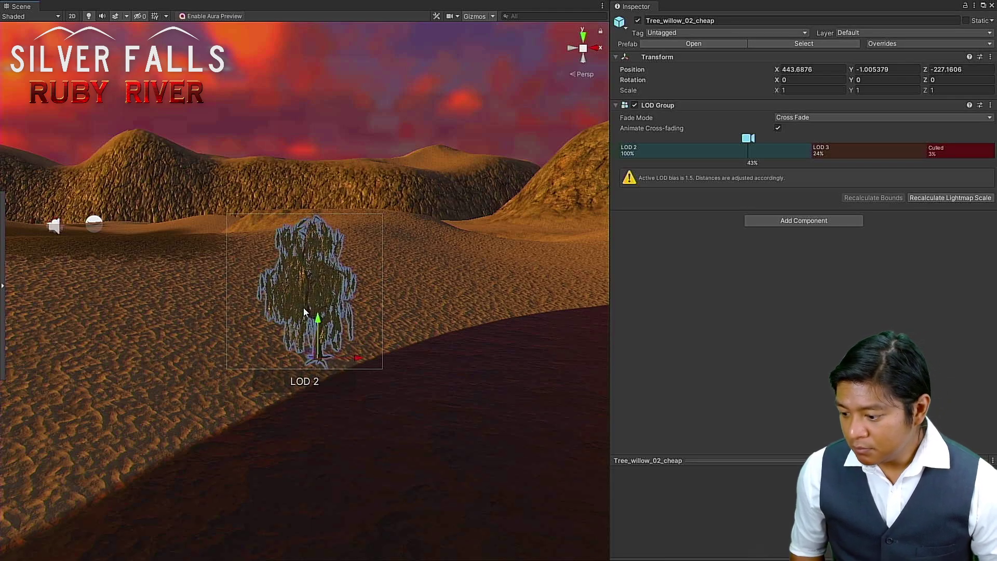
pyautogui.click(329, 297)
pyautogui.scroll(-10, 846, 297)
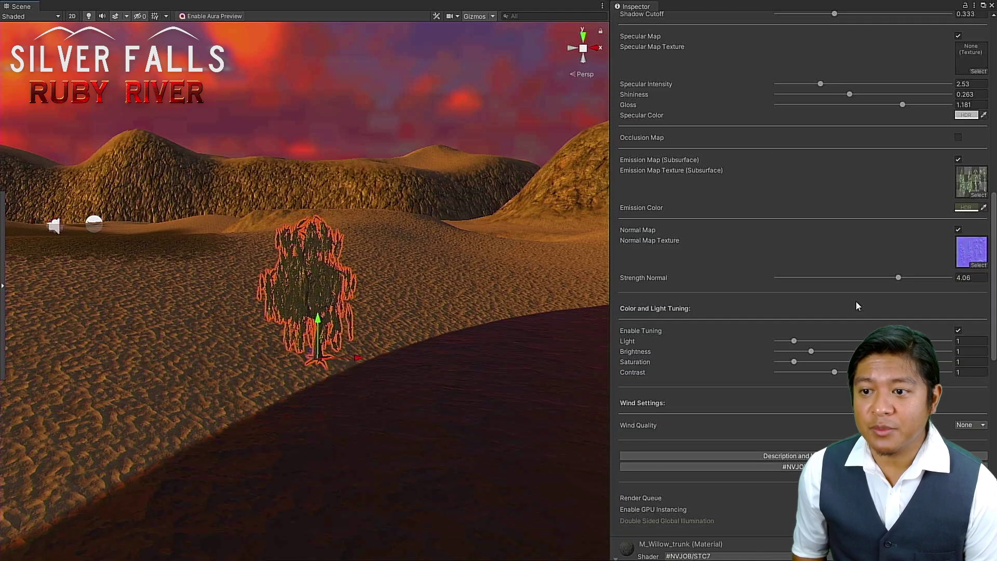
pyautogui.scroll(-8, 855, 301)
pyautogui.scroll(4, 861, 288)
pyautogui.scroll(-6, 862, 288)
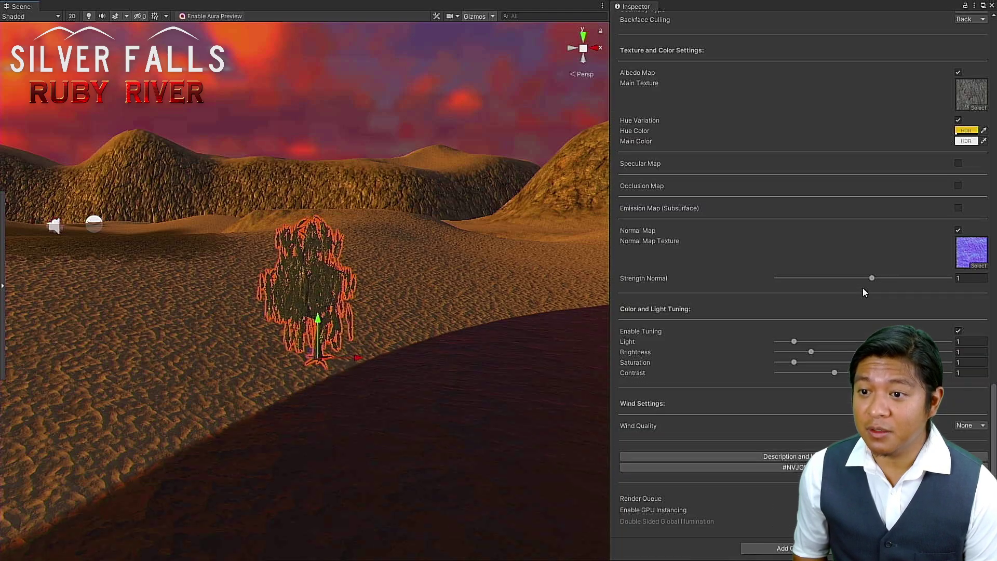
pyautogui.scroll(3, 864, 290)
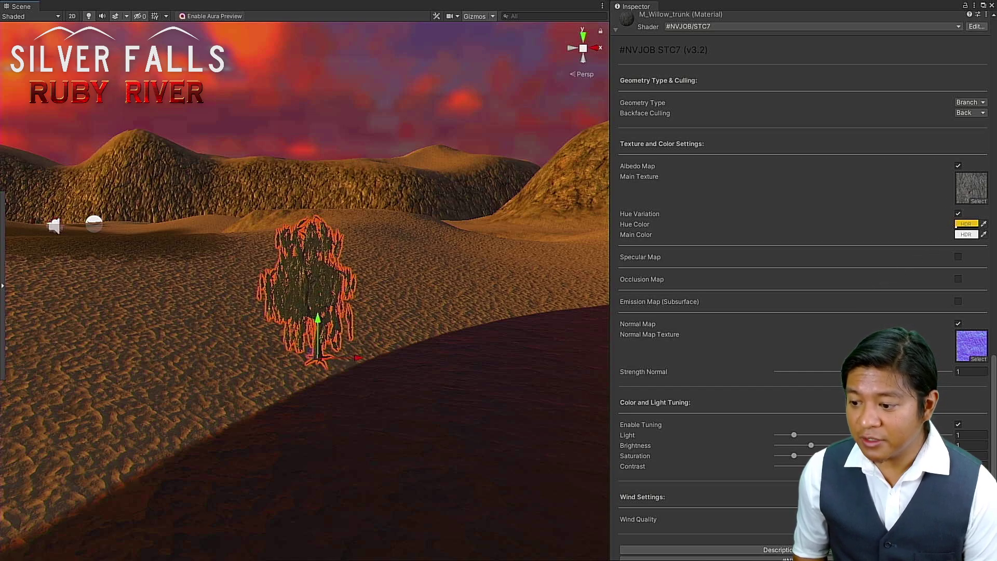
# Step: Return to tree_willow_02_CROSS and lower the Alpha cutoff of its T_cross_willow_02 material
pyautogui.press('Down')
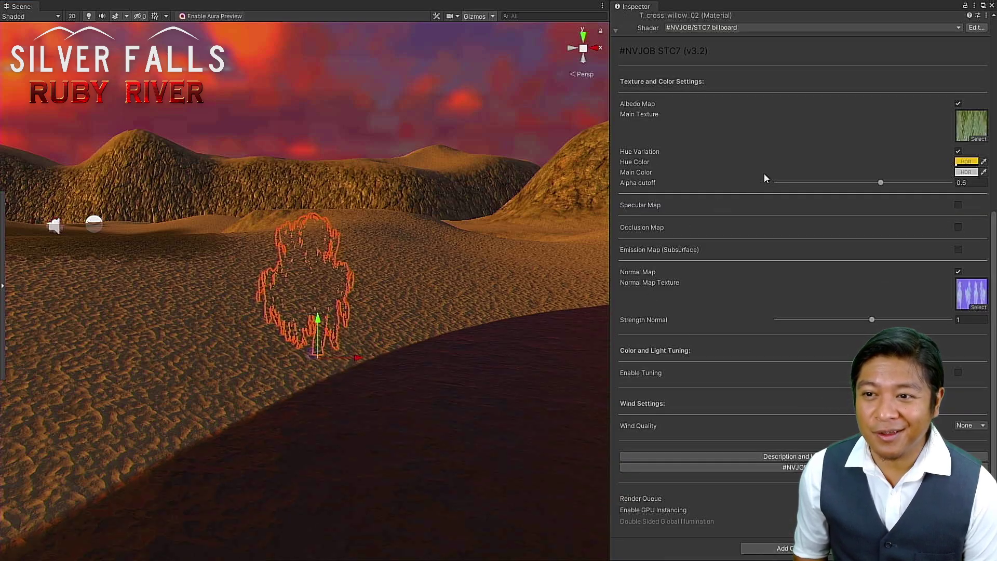
pyautogui.click(965, 129)
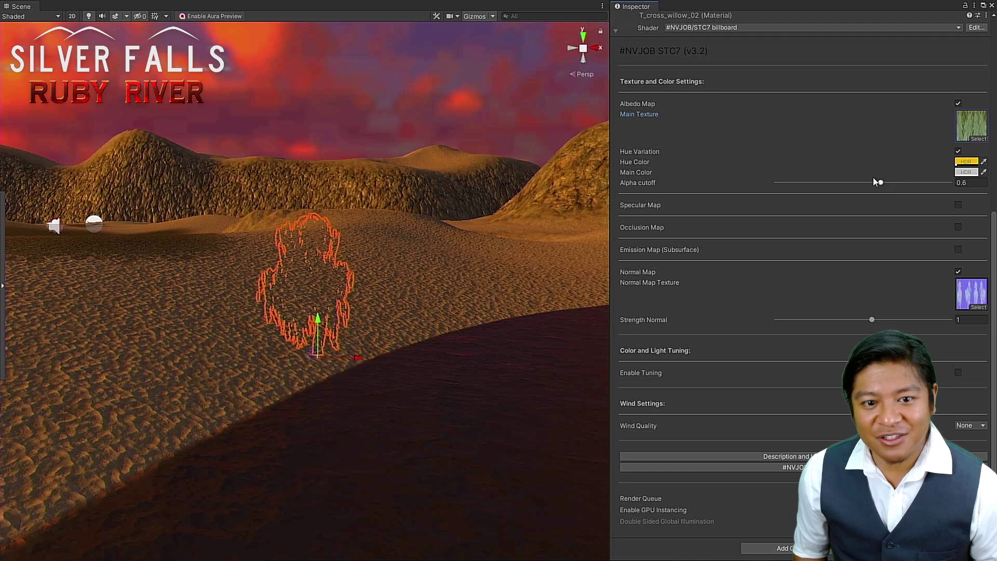
pyautogui.moveTo(880, 182); pyautogui.dragTo(834, 197)
pyautogui.scroll(10, 725, 183)
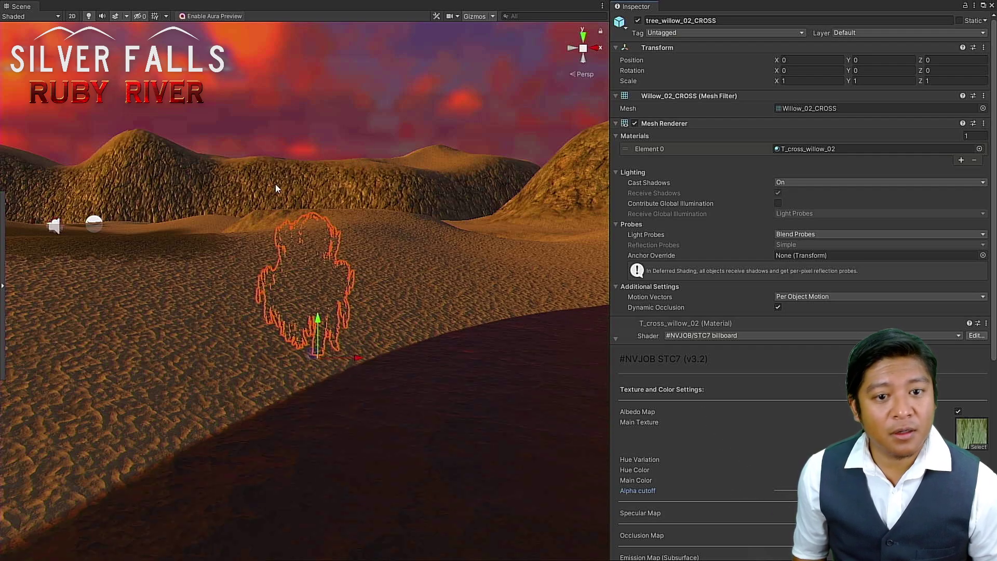
# Step: Examine the willow from a distance, close up and across the lake water against the sunset
pyautogui.scroll(-4, 276, 185)
pyautogui.scroll(-1, 276, 185)
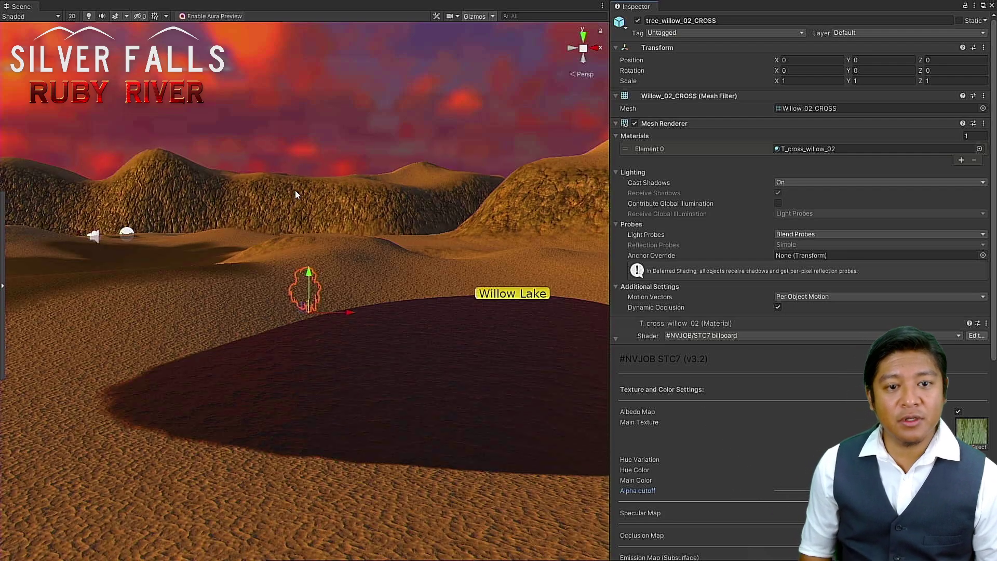
pyautogui.click(325, 113)
pyautogui.scroll(8, 344, 341)
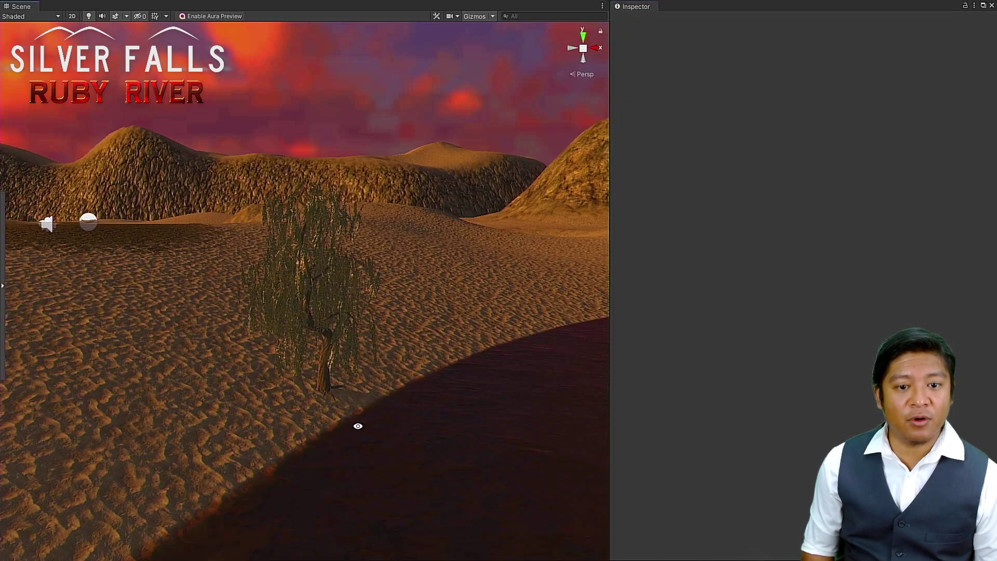
pyautogui.moveTo(357, 425); pyautogui.dragTo(129, 375, button='right')
pyautogui.scroll(-3, 201, 370)
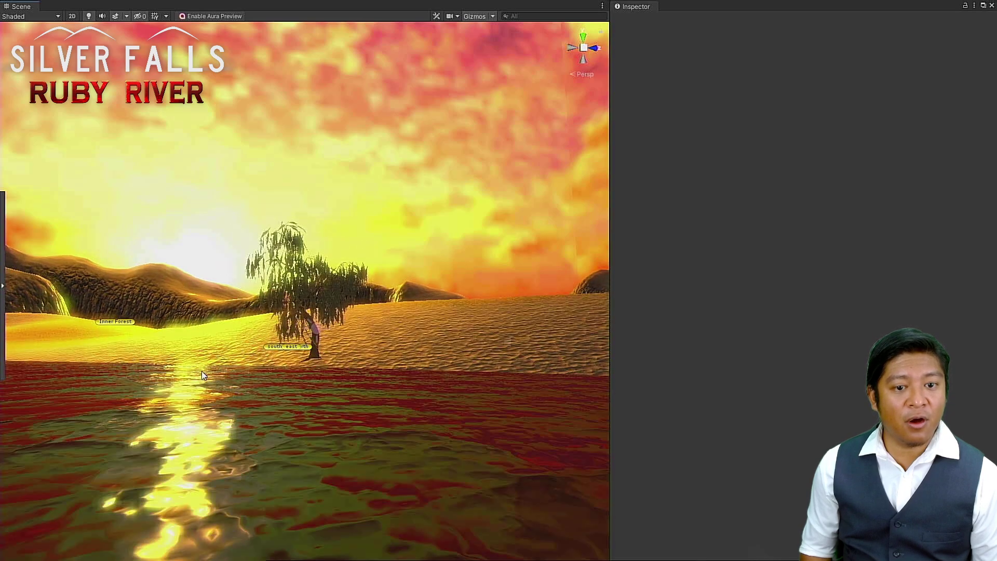
# Step: Survey the terrain around Willow Lake and along the river
pyautogui.keyDown('alt'); pyautogui.moveTo(286, 364); pyautogui.dragTo(158, 395); pyautogui.keyUp('alt')
pyautogui.scroll(-3, 160, 394)
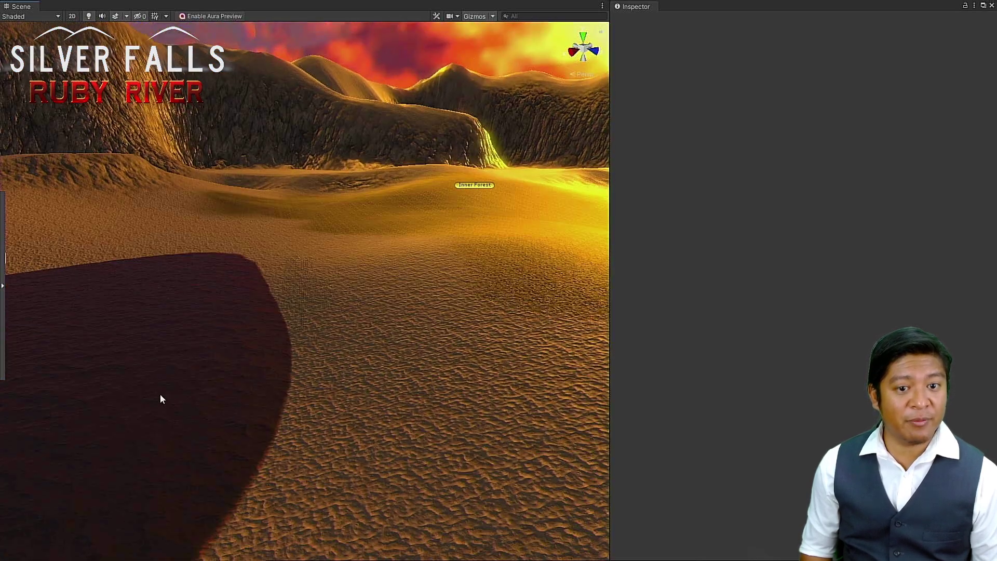
pyautogui.scroll(-2, 171, 387)
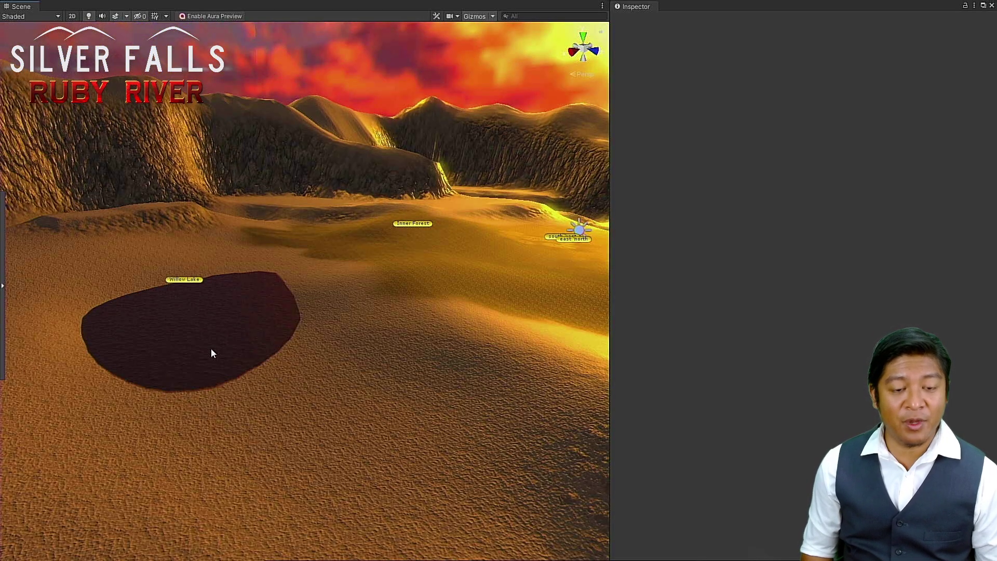
pyautogui.moveTo(204, 342); pyautogui.dragTo(386, 356, button='right')
pyautogui.moveTo(386, 356); pyautogui.dragTo(503, 387, button='middle')
pyautogui.moveTo(502, 387); pyautogui.dragTo(496, 390, button='right')
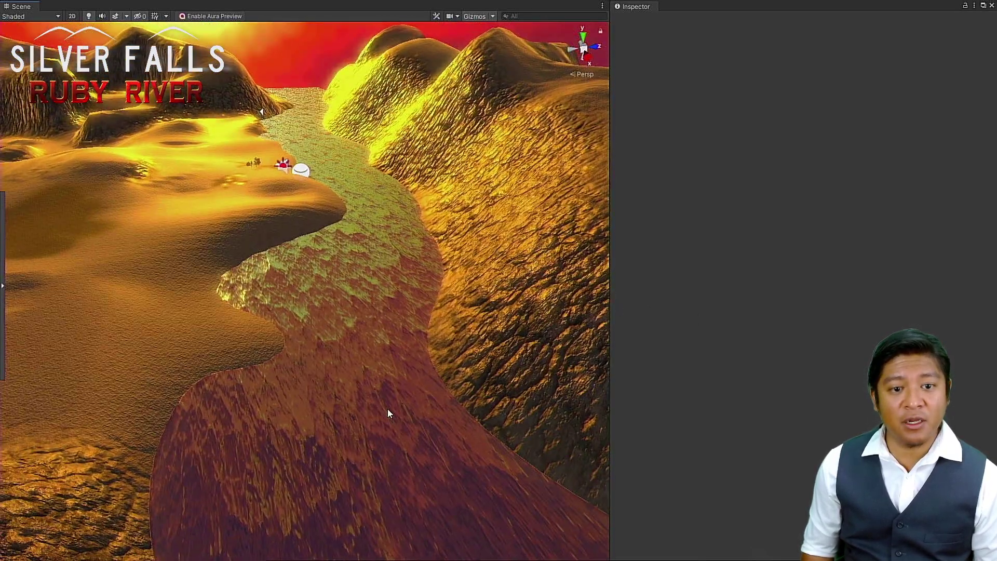
pyautogui.moveTo(189, 439); pyautogui.dragTo(415, 409, button='right')
pyautogui.scroll(-5, 391, 382)
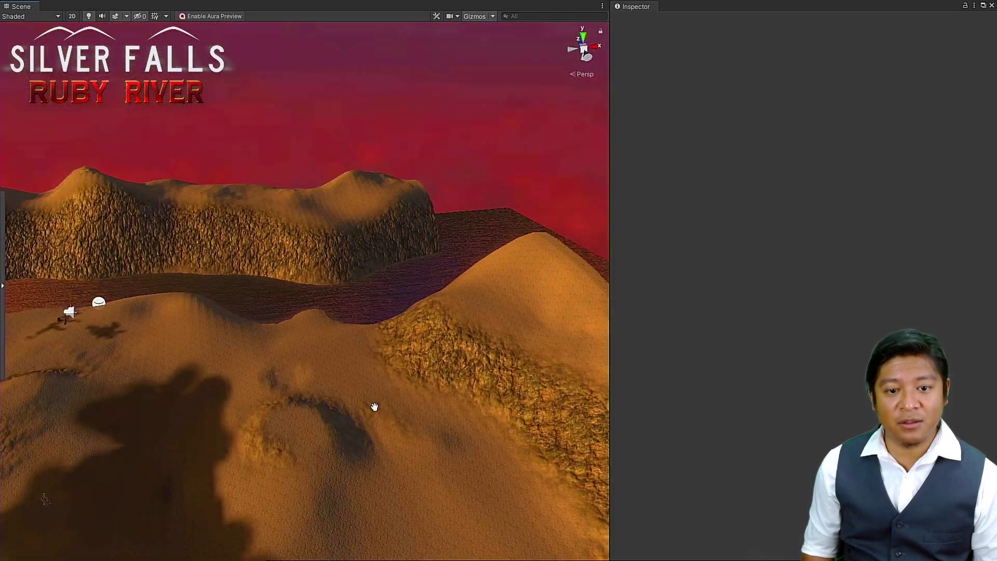
pyautogui.moveTo(358, 442); pyautogui.dragTo(309, 312, button='middle')
pyautogui.scroll(3, 303, 414)
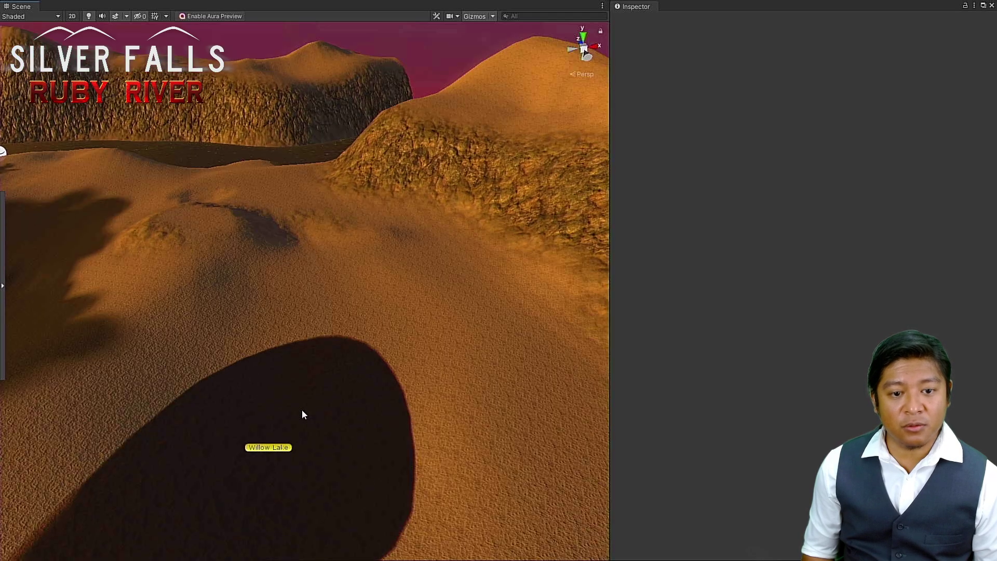
# Step: Duplicate the Willow Lake label object and move the copy to the river inlet, at about X 641.3, Z 296.2
pyautogui.click(270, 450)
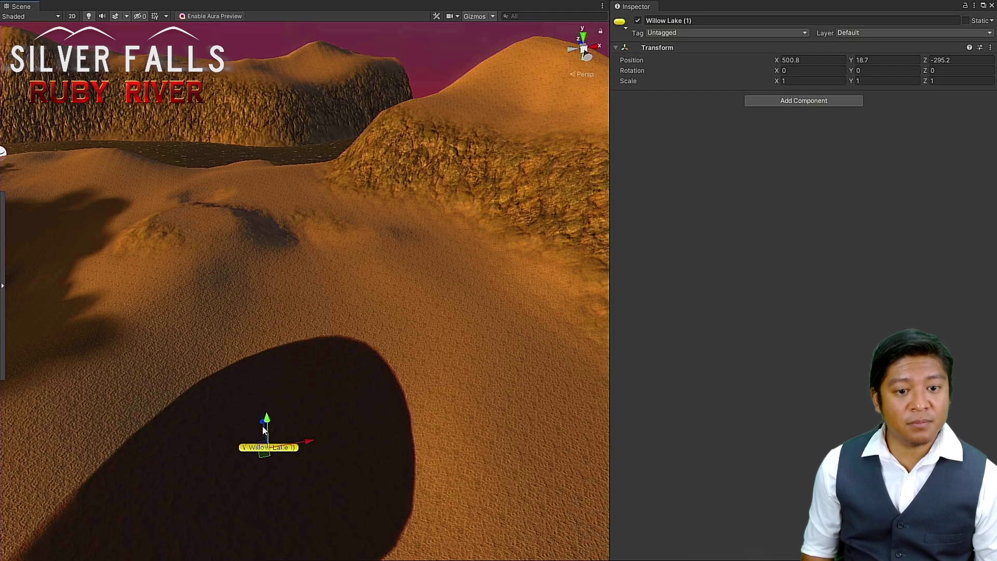
pyautogui.moveTo(253, 413); pyautogui.dragTo(1, 117)
pyautogui.moveTo(56, 144); pyautogui.dragTo(153, 179)
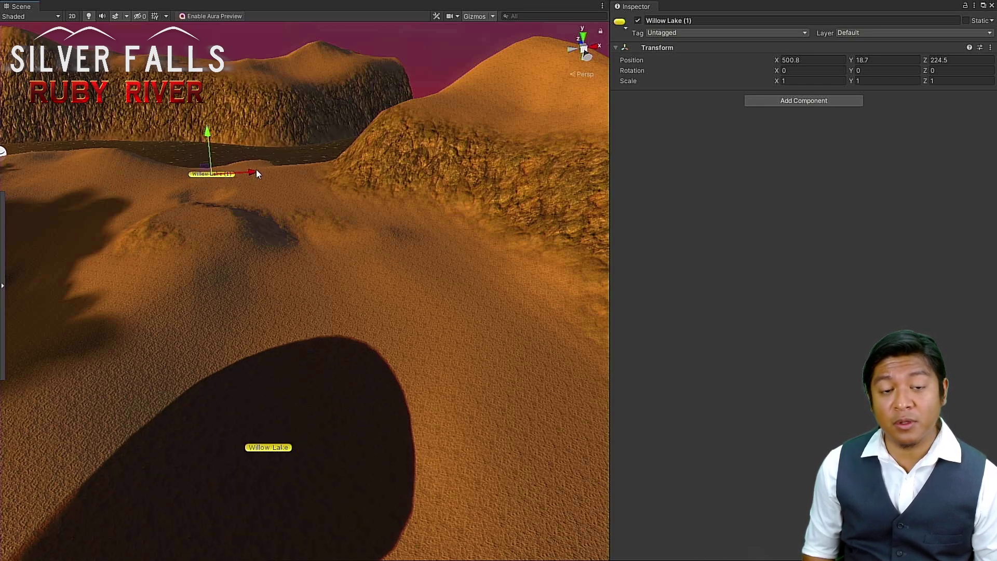
pyautogui.moveTo(257, 171); pyautogui.dragTo(345, 171)
pyautogui.press('f')
pyautogui.keyDown('alt'); pyautogui.moveTo(250, 251); pyautogui.dragTo(425, 260); pyautogui.keyUp('alt')
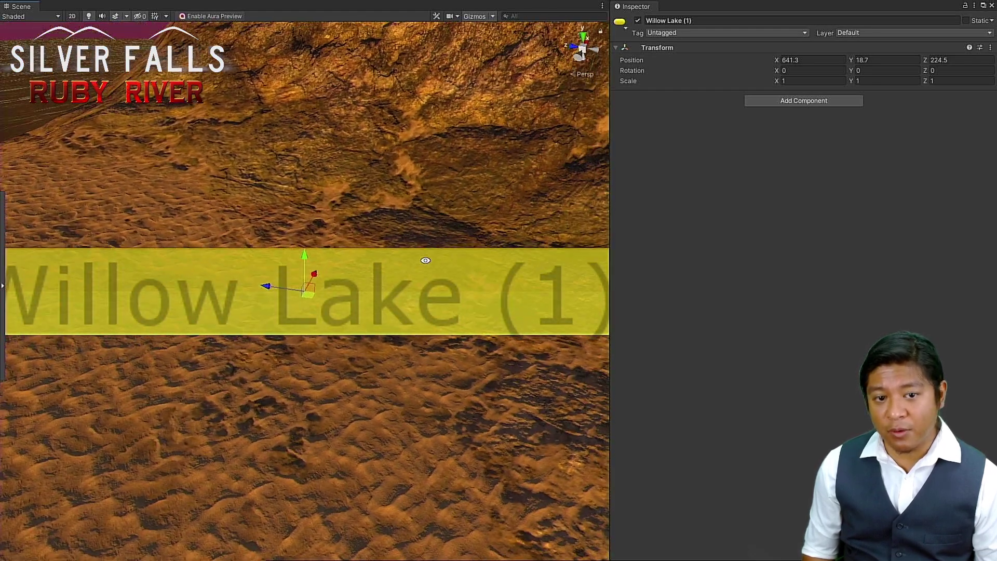
pyautogui.scroll(-10, 427, 261)
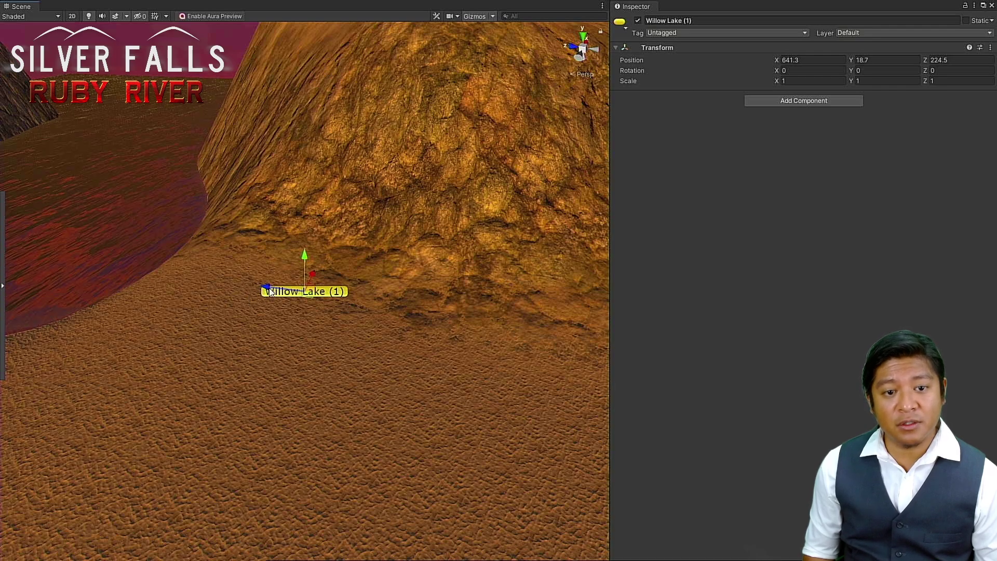
pyautogui.moveTo(266, 289); pyautogui.dragTo(81, 288)
pyautogui.press('f')
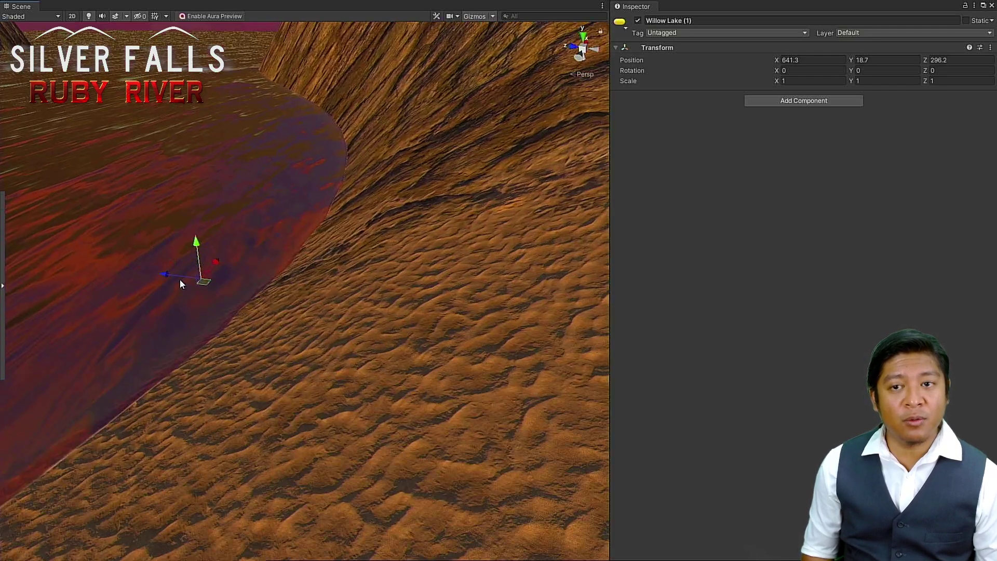
# Step: Rename the copied label object at the river inlet as Willow cove
pyautogui.scroll(-15, 264, 292)
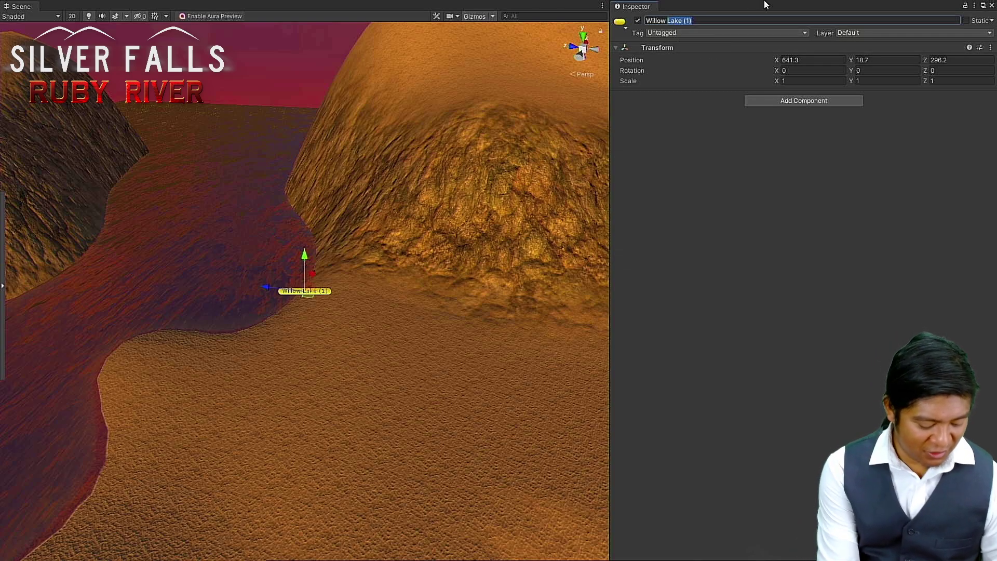
pyautogui.write('cod')
pyautogui.write('ve')
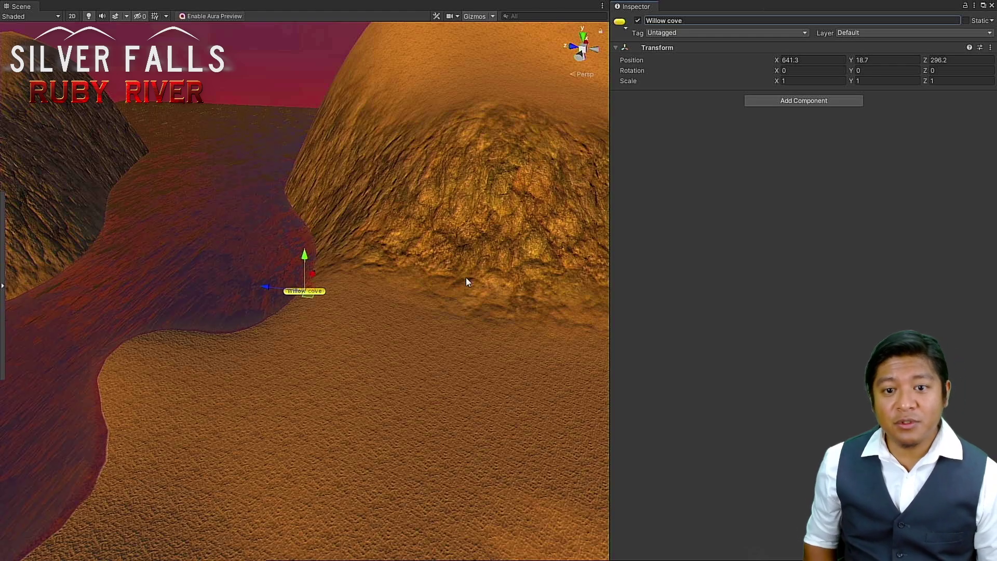
# Step: Survey the terrain from Willow cove across to Willow Lake and examine the lake's water surface up close
pyautogui.scroll(-10, 257, 447)
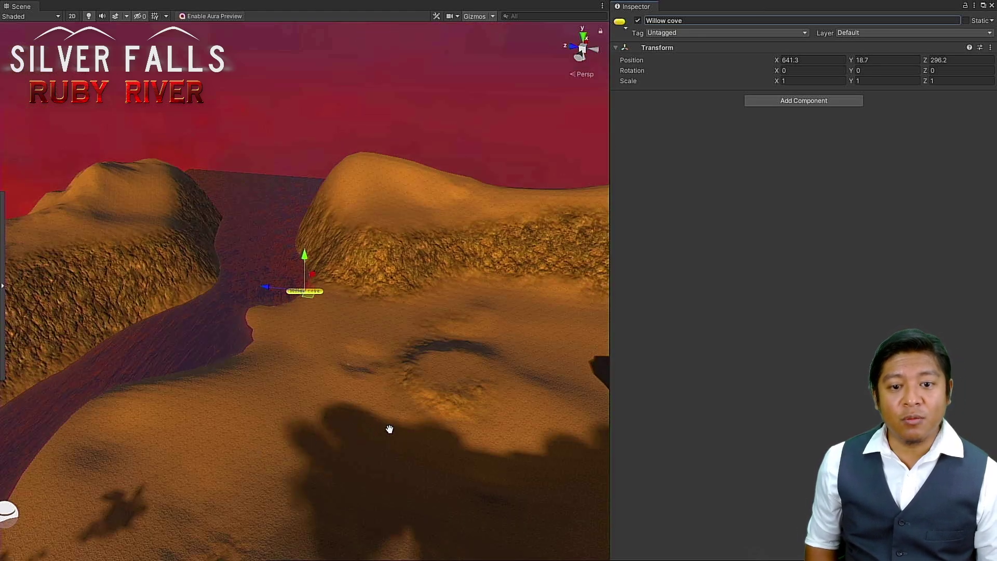
pyautogui.moveTo(417, 418); pyautogui.dragTo(273, 426, button='middle')
pyautogui.keyDown('alt'); pyautogui.moveTo(398, 422); pyautogui.dragTo(206, 402); pyautogui.keyUp('alt')
pyautogui.moveTo(203, 405); pyautogui.dragTo(289, 385, button='middle')
pyautogui.scroll(5, 292, 389)
pyautogui.scroll(1, 291, 393)
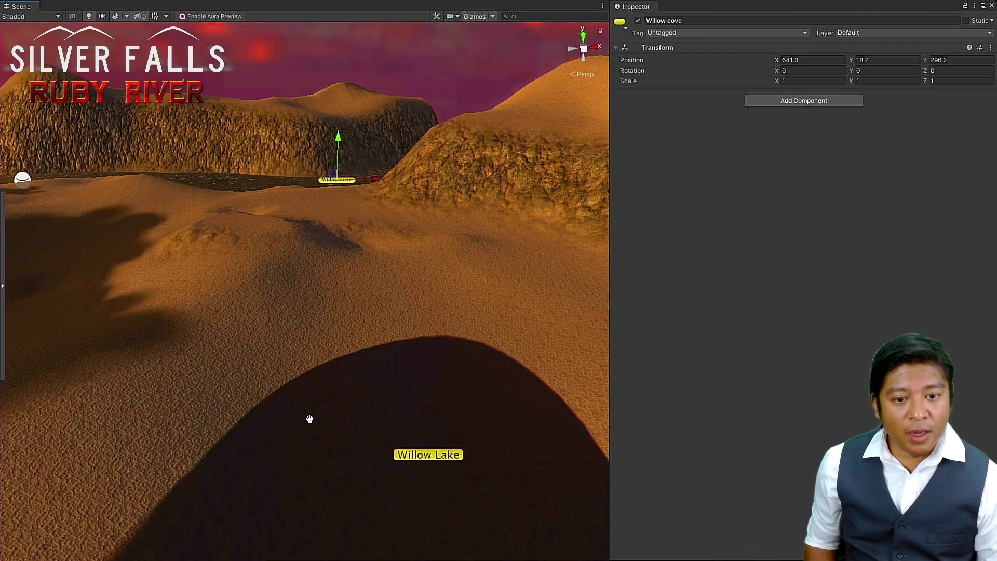
pyautogui.moveTo(310, 418); pyautogui.dragTo(298, 332, button='middle')
pyautogui.keyDown('alt'); pyautogui.moveTo(298, 332); pyautogui.dragTo(159, 379); pyautogui.keyUp('alt')
pyautogui.moveTo(158, 379); pyautogui.dragTo(369, 387, button='middle')
pyautogui.keyDown('alt'); pyautogui.moveTo(369, 388); pyautogui.dragTo(347, 388); pyautogui.keyUp('alt')
pyautogui.moveTo(348, 390); pyautogui.dragTo(317, 360, button='middle')
pyautogui.scroll(5, 311, 364)
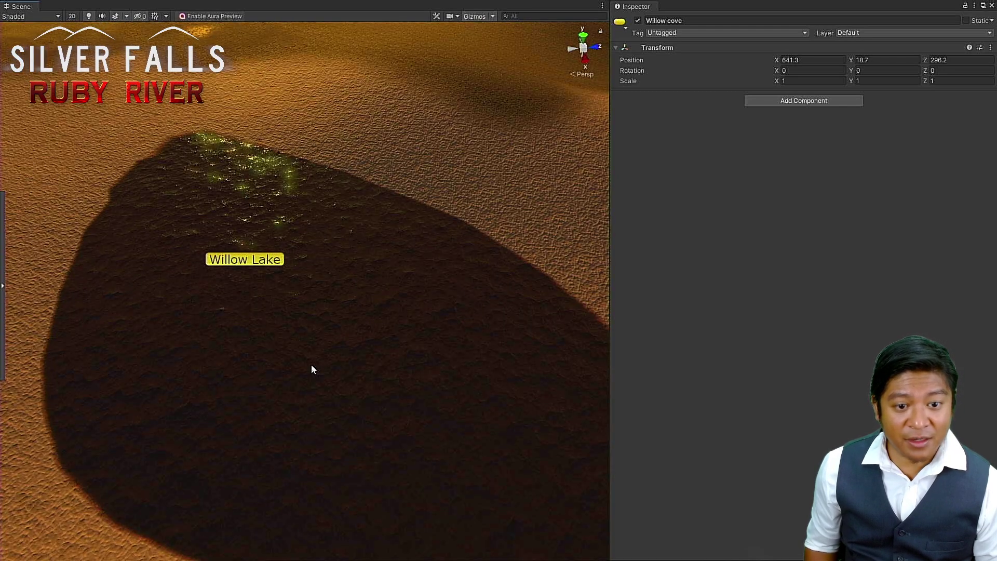
pyautogui.moveTo(311, 365); pyautogui.dragTo(279, 353, button='middle')
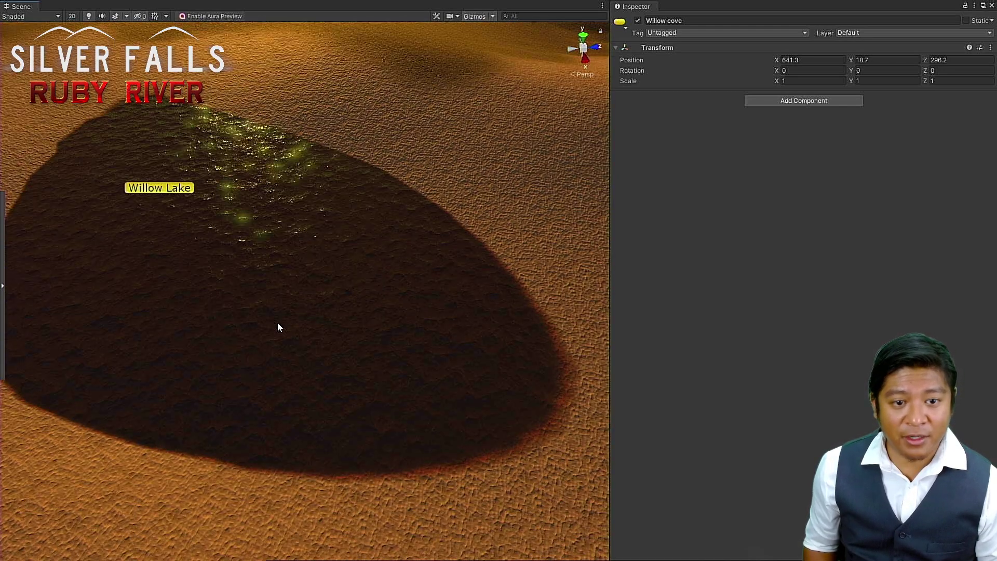
# Step: Select the Willow Lake water plane and examine the shader settings of its R2_River_Mobile_Swamp material
pyautogui.click(277, 309)
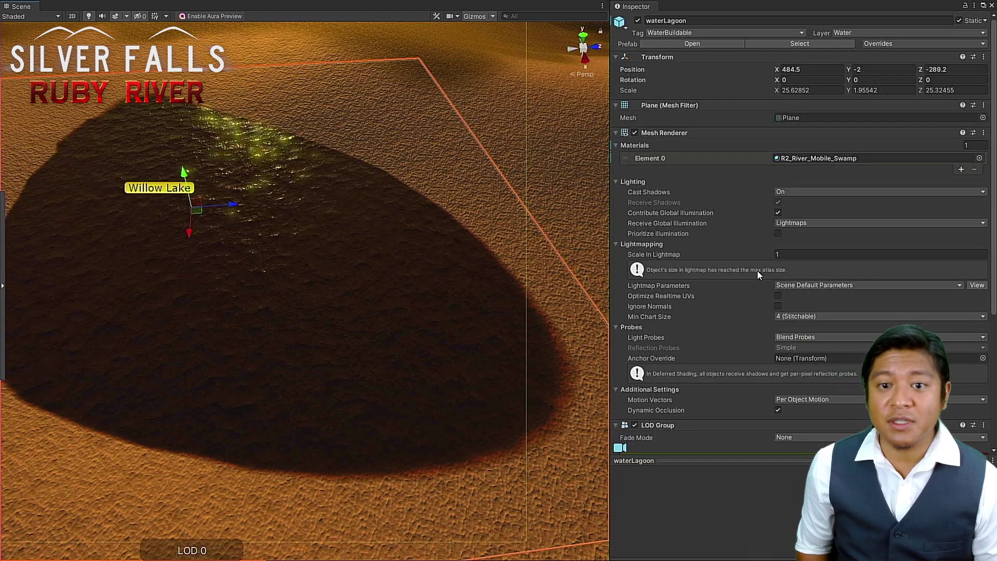
pyautogui.scroll(-5, 824, 249)
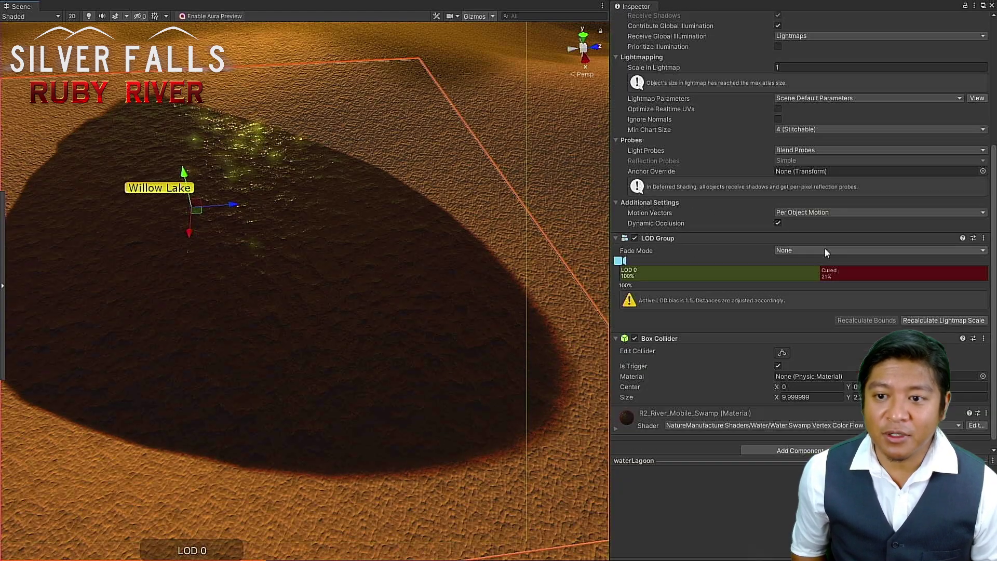
pyautogui.scroll(-1, 825, 248)
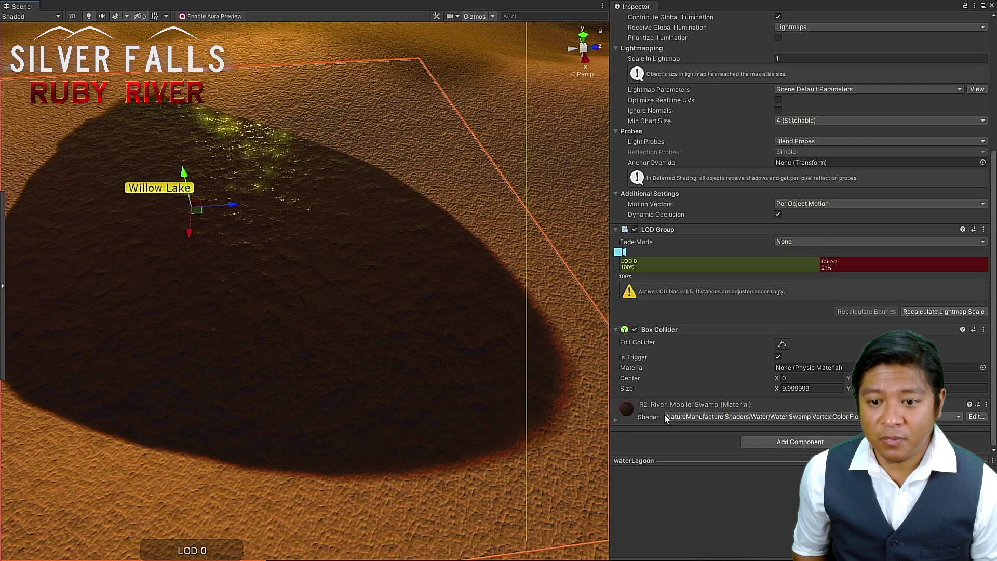
pyautogui.click(637, 424)
pyautogui.scroll(-10, 664, 405)
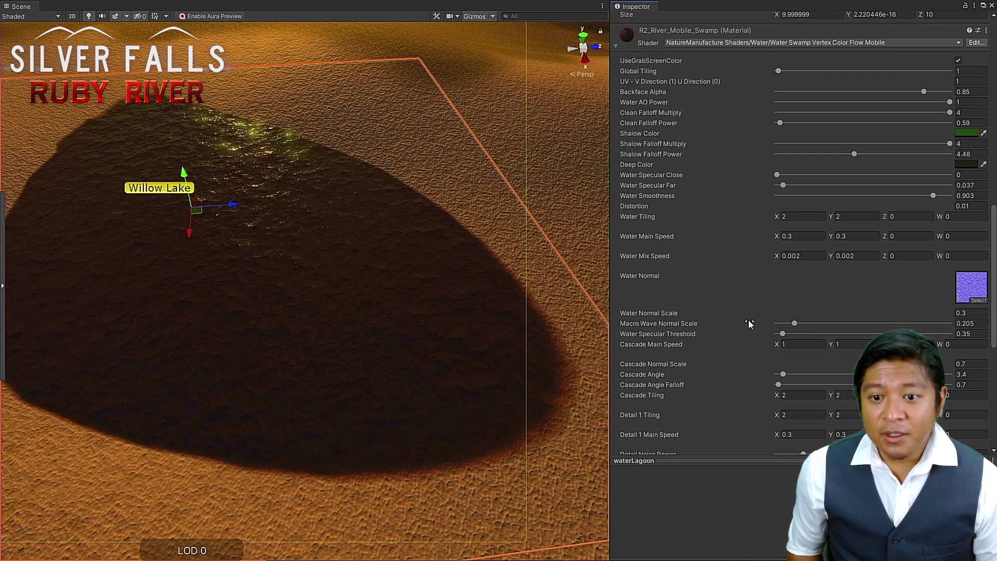
pyautogui.scroll(-10, 747, 322)
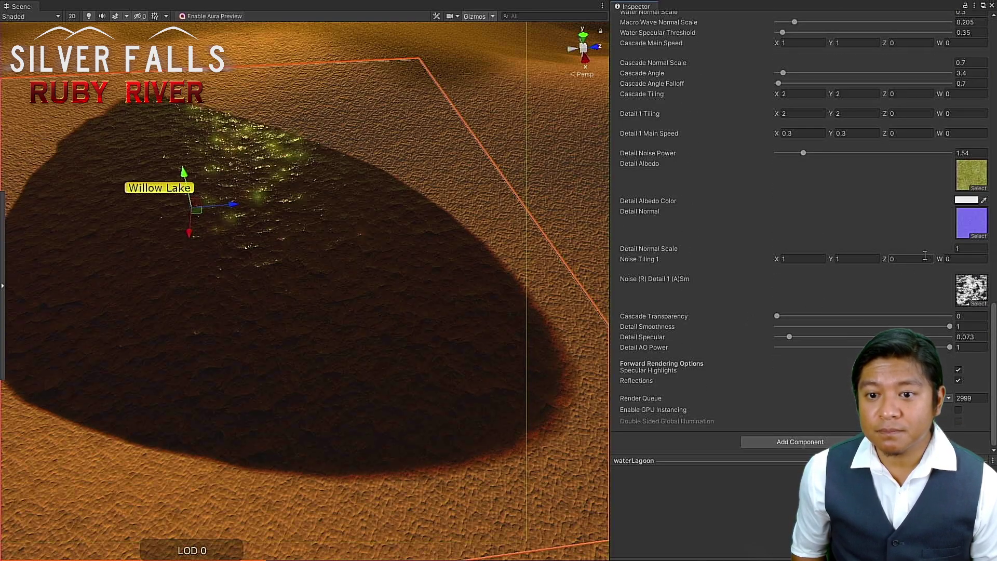
pyautogui.scroll(12, 874, 289)
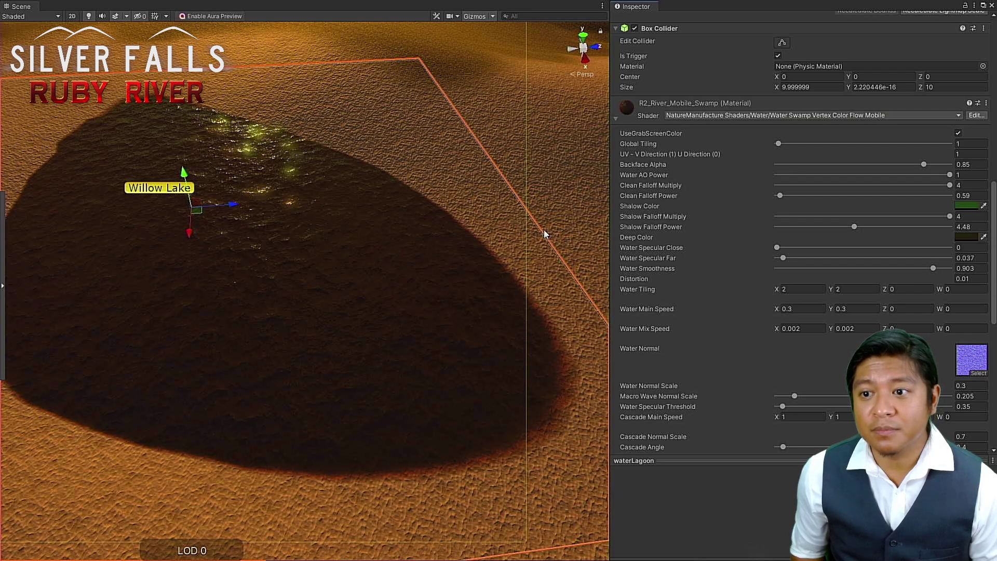
# Step: Select the terrain and choose the T_Ground_Sand_01_A_Sm darker layer for Paint Texture
pyautogui.click(504, 200)
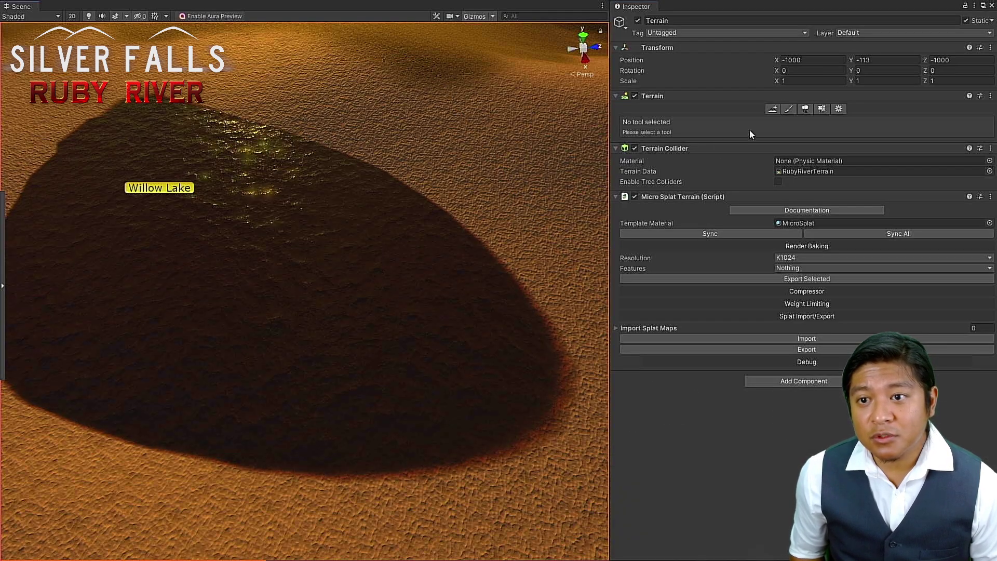
pyautogui.click(788, 108)
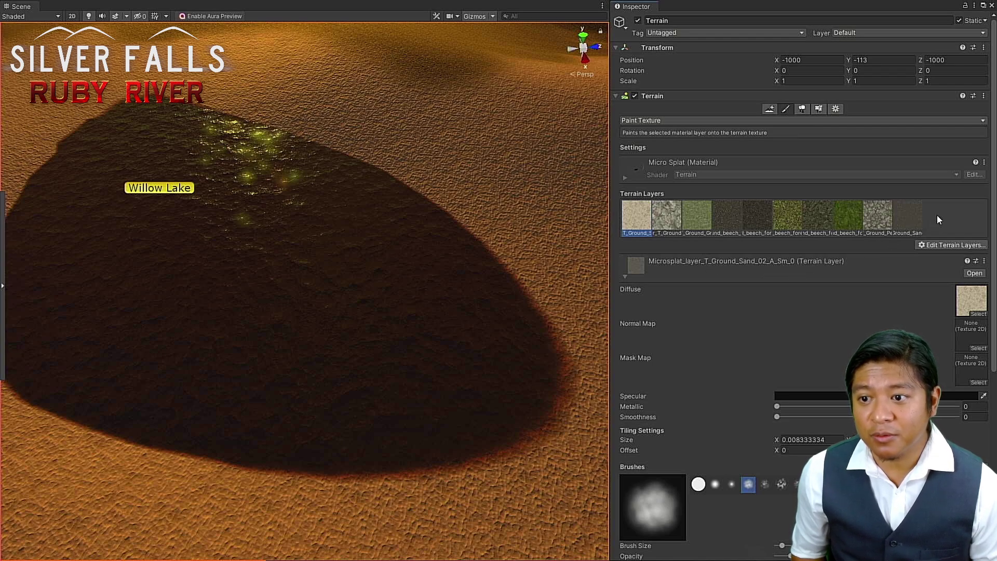
pyautogui.click(909, 219)
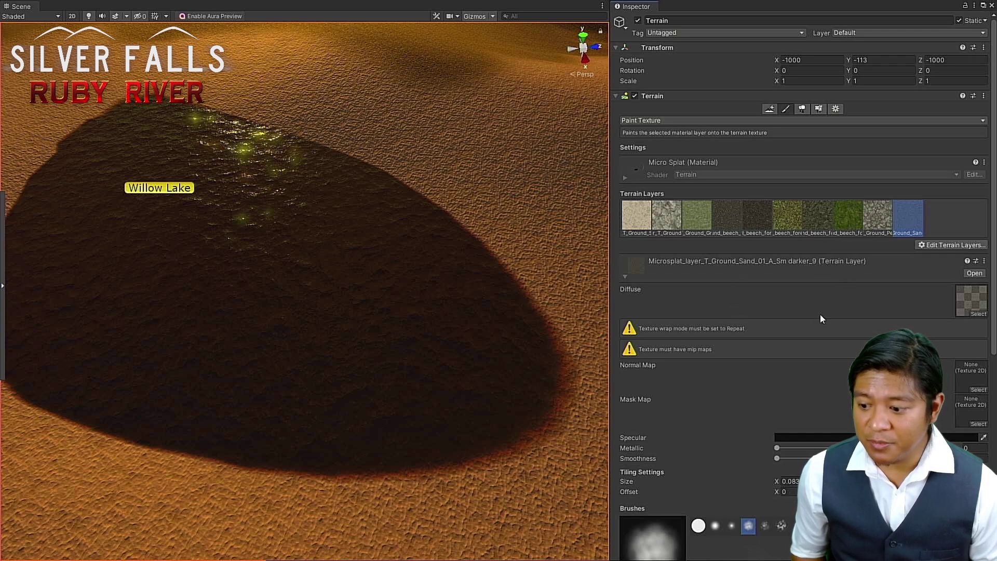
pyautogui.scroll(-6, 785, 470)
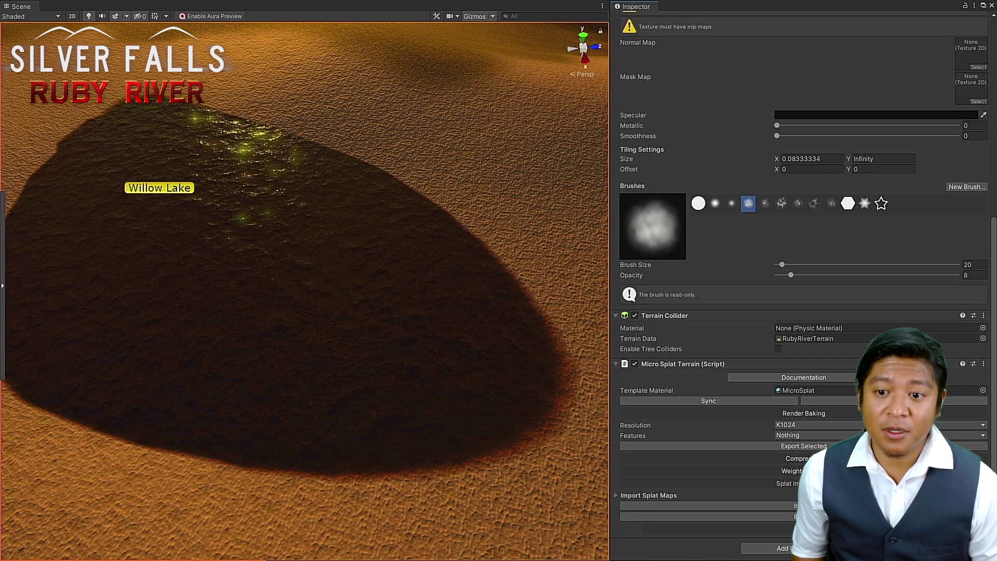
# Step: Open the import settings of the T_Ground_Sand_01_A_Sm darker diffuse texture from the terrain's MicroSplat texture entries
pyautogui.click(797, 391)
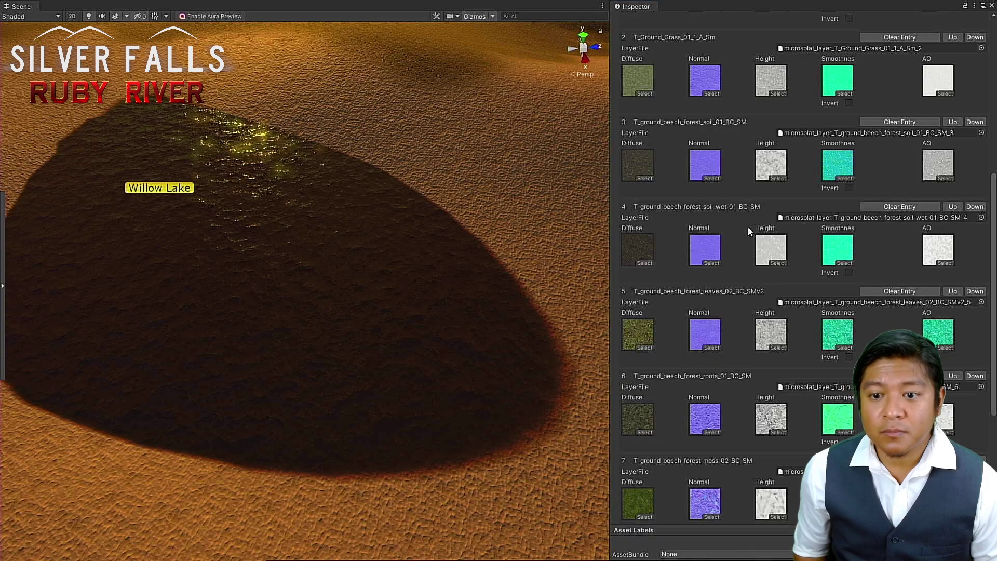
pyautogui.scroll(-2, 724, 224)
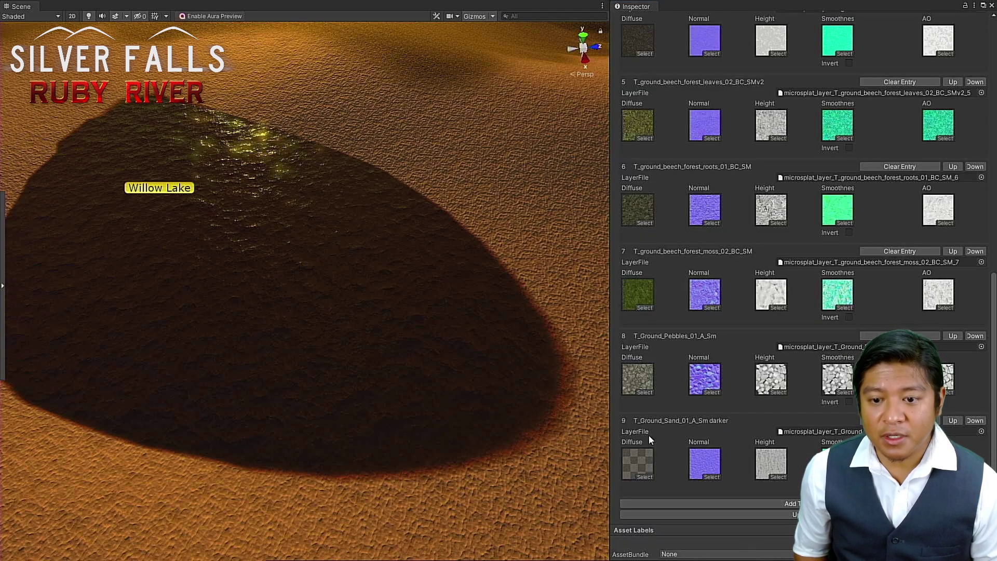
pyautogui.click(637, 464)
pyautogui.doubleClick(638, 463)
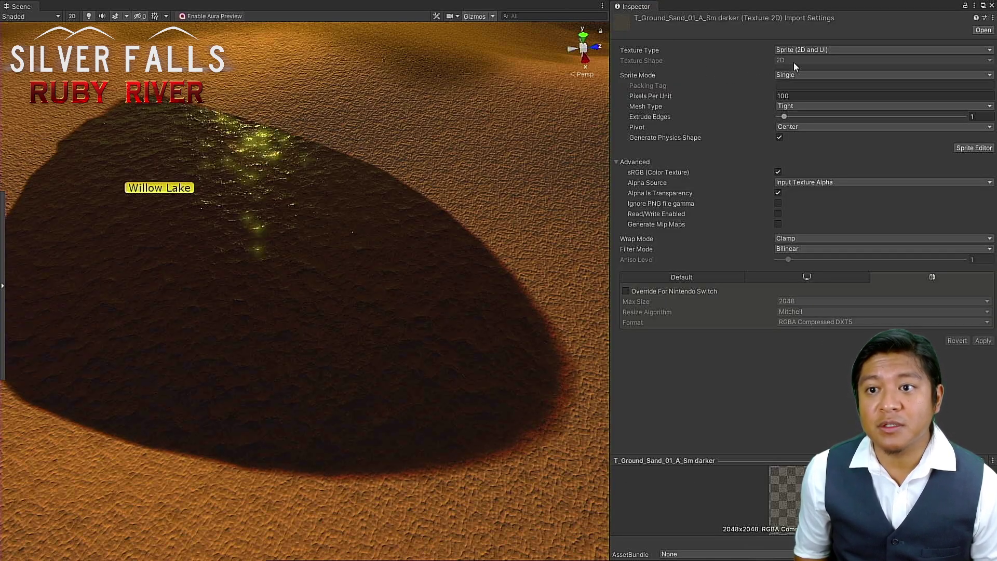
# Step: Set the darker sand texture's type to Default, aniso level to 9 and wrap mode to Repeat, and apply the import settings
pyautogui.click(811, 51)
pyautogui.click(808, 60)
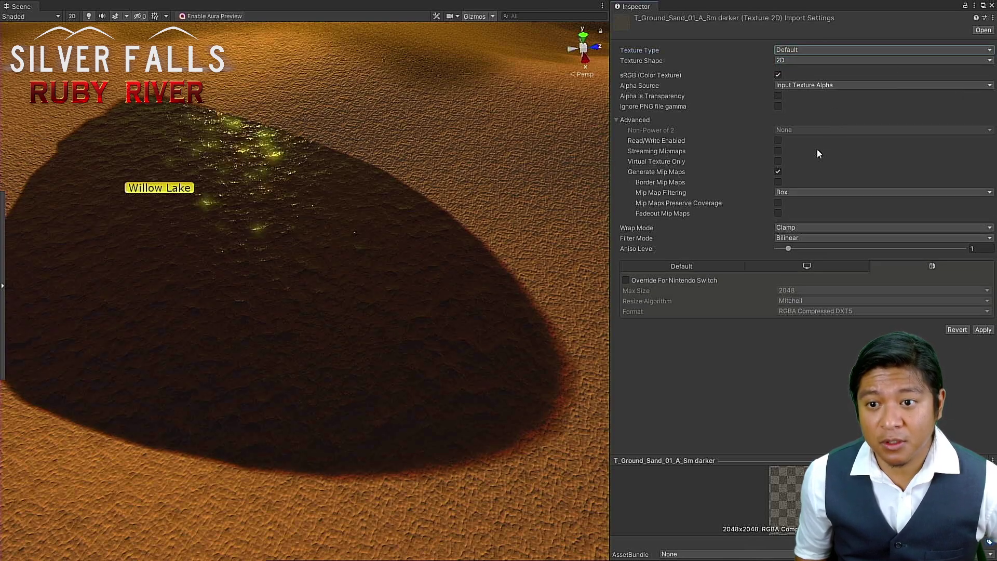
pyautogui.click(893, 248)
pyautogui.moveTo(893, 251); pyautogui.dragTo(882, 252)
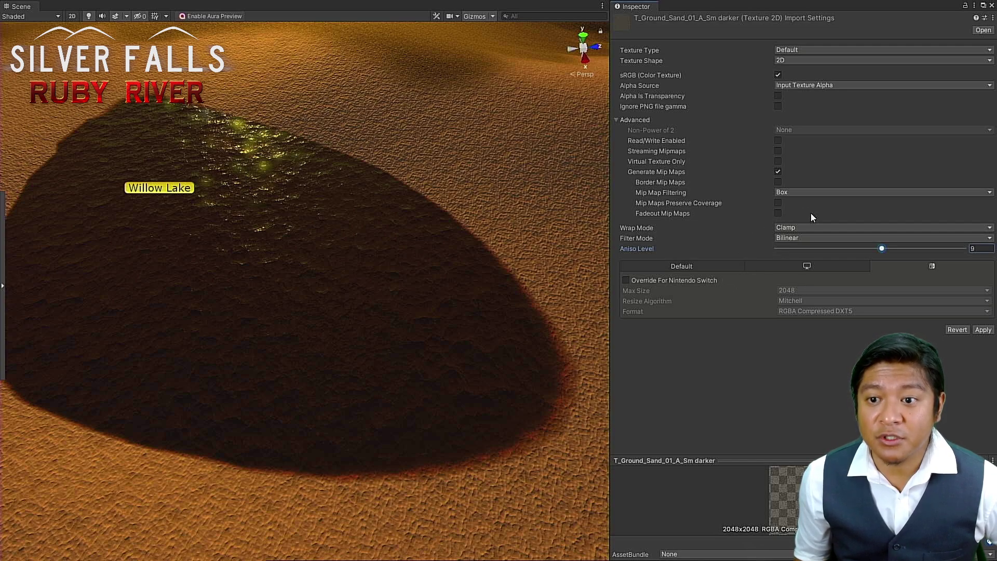
pyautogui.click(802, 229)
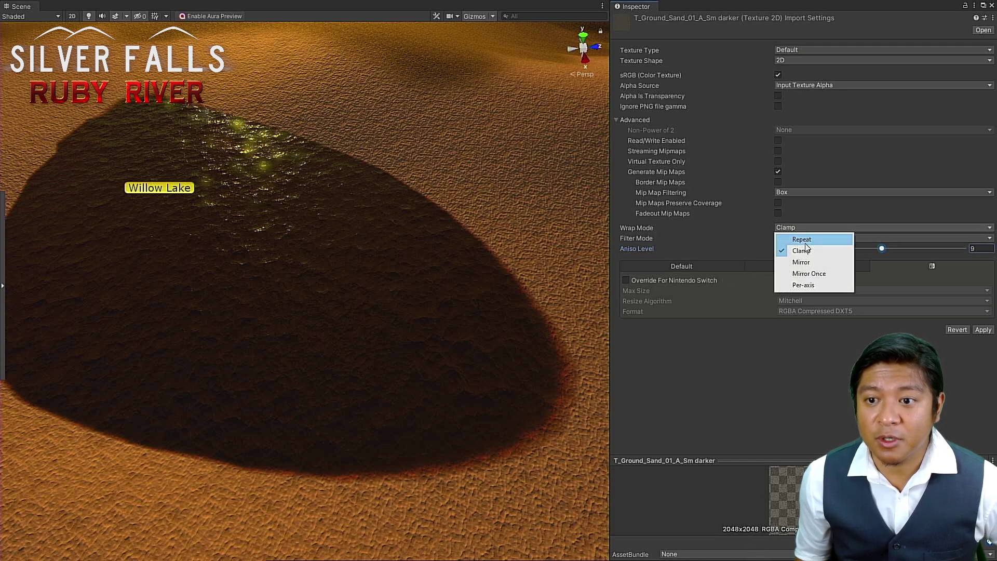
pyautogui.click(805, 241)
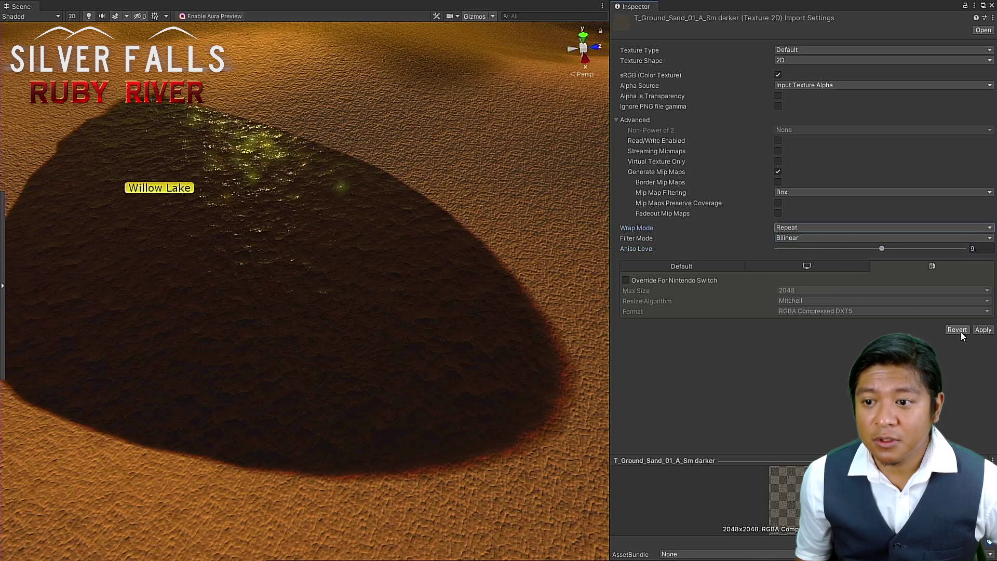
pyautogui.click(984, 332)
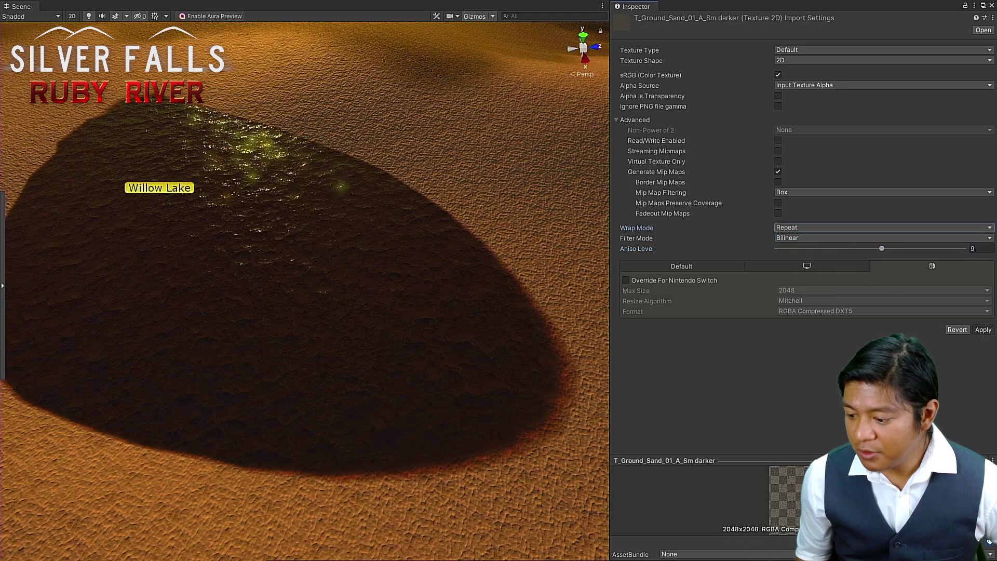
# Step: Reopen the texture entries of the terrain's MicroSplat template material and update them with the reimported darker sand texture
pyautogui.click(555, 503)
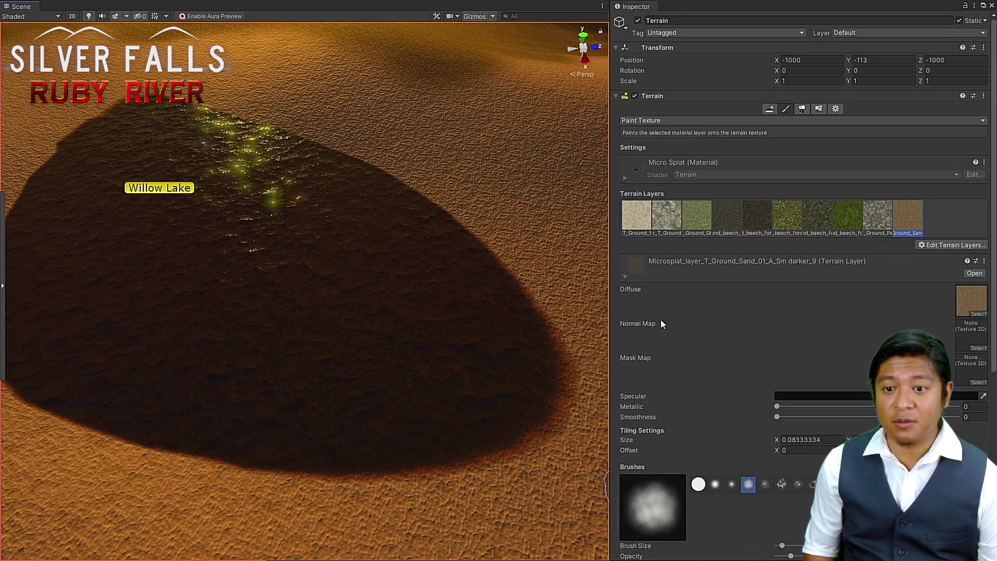
pyautogui.scroll(-8, 660, 319)
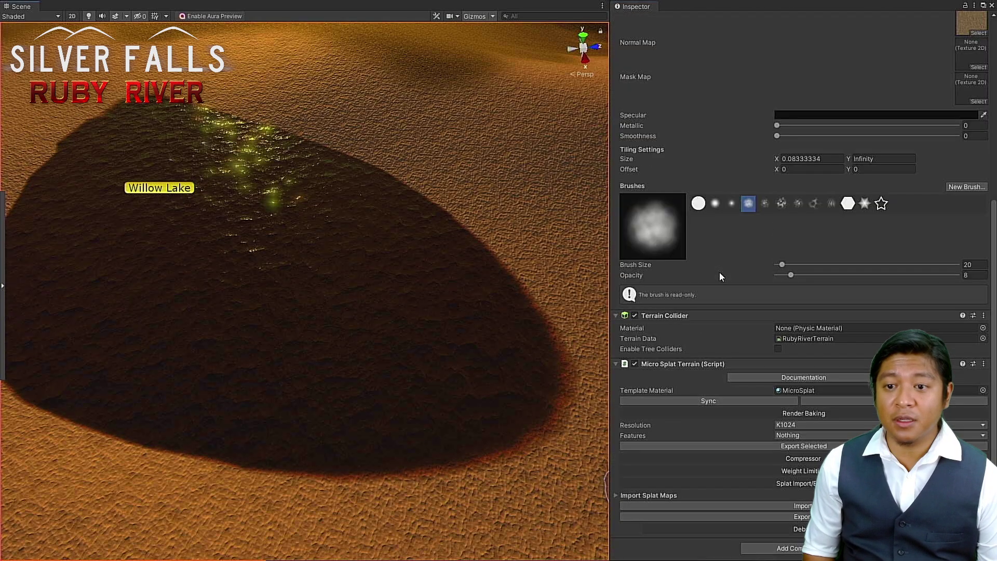
pyautogui.click(784, 393)
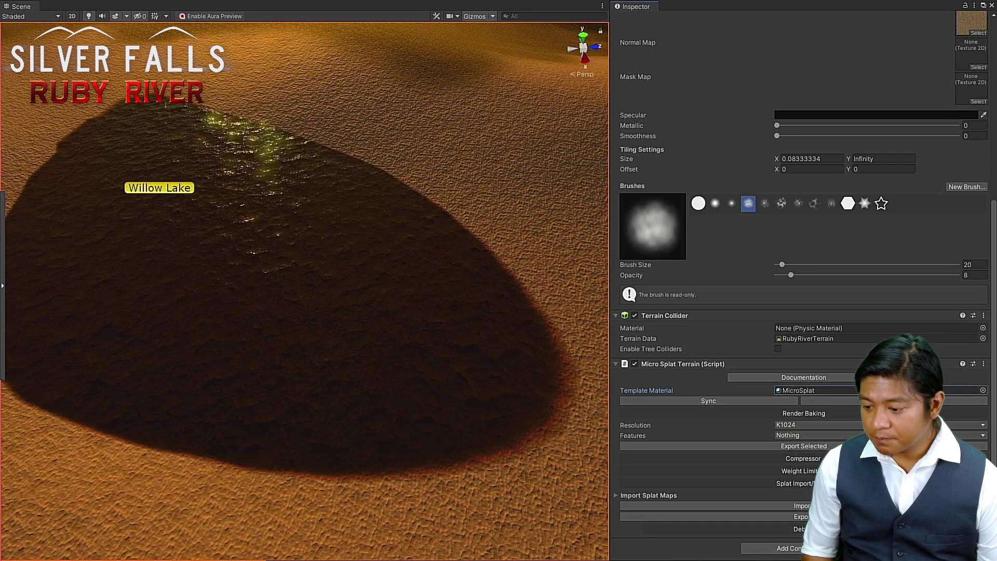
pyautogui.doubleClick(784, 390)
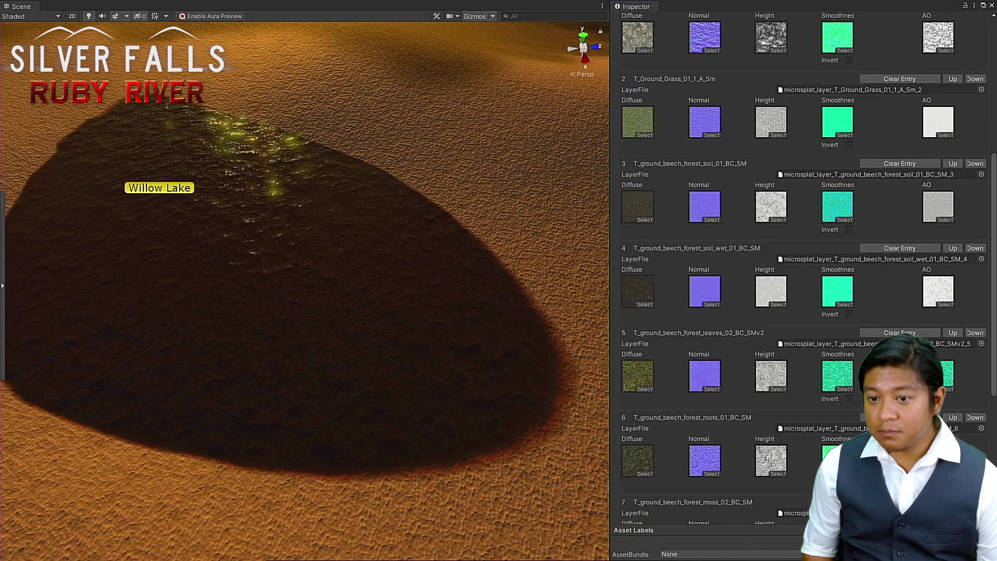
pyautogui.scroll(-5, 674, 231)
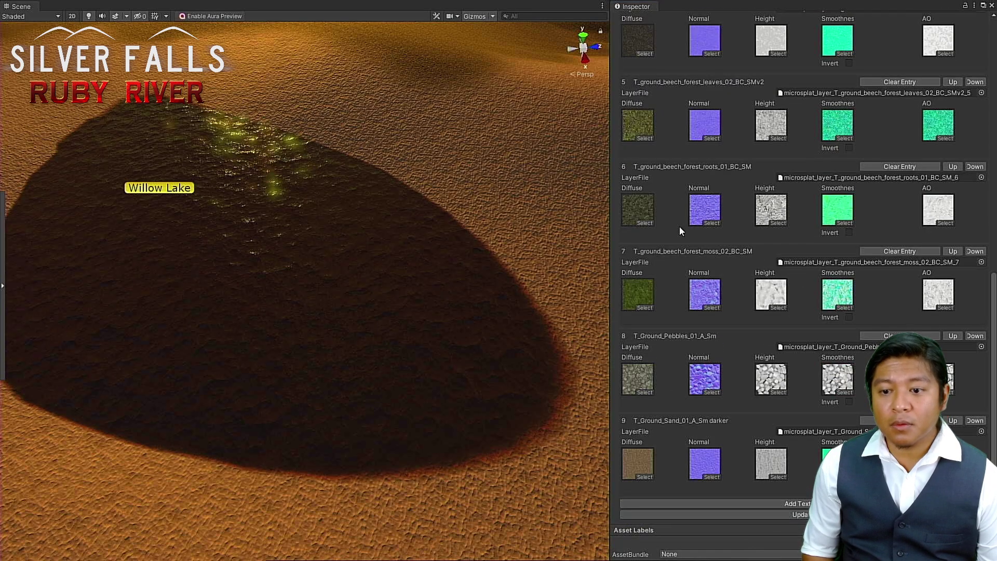
pyautogui.click(687, 516)
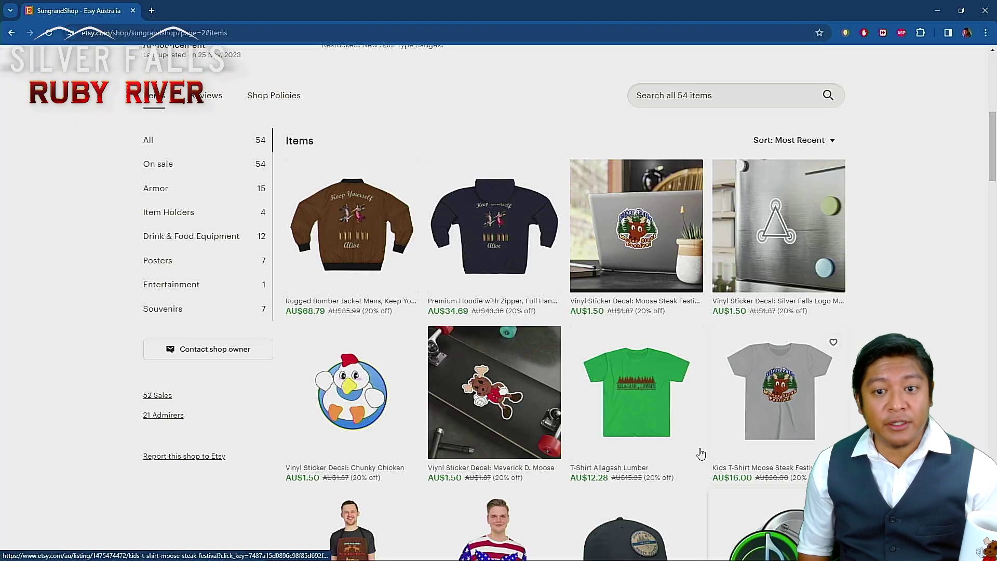
# Step: Switch to the browser and look through both pages of SungrandShop's merchandise on Etsy
pyautogui.scroll(2, 386, 254)
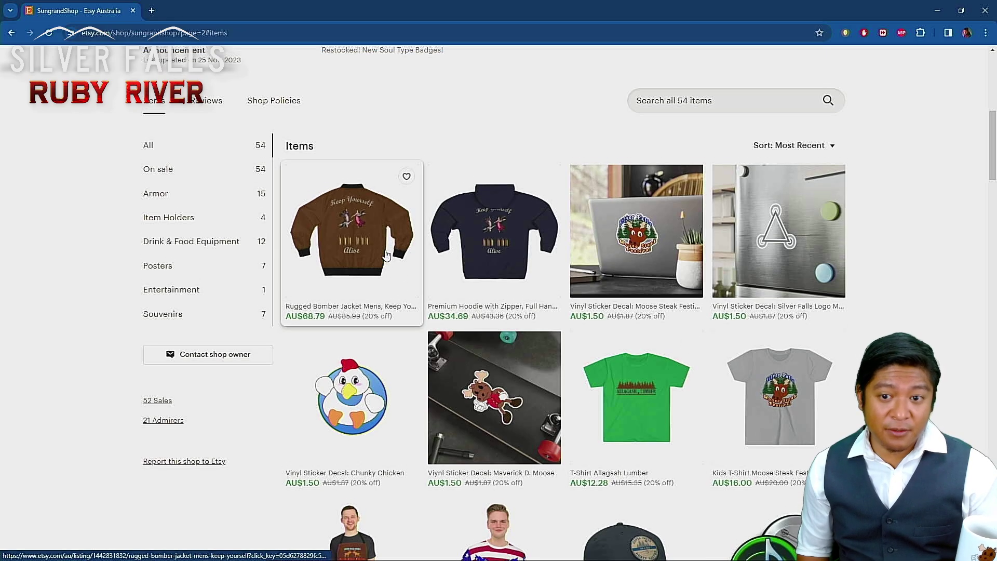
pyautogui.scroll(-3, 386, 254)
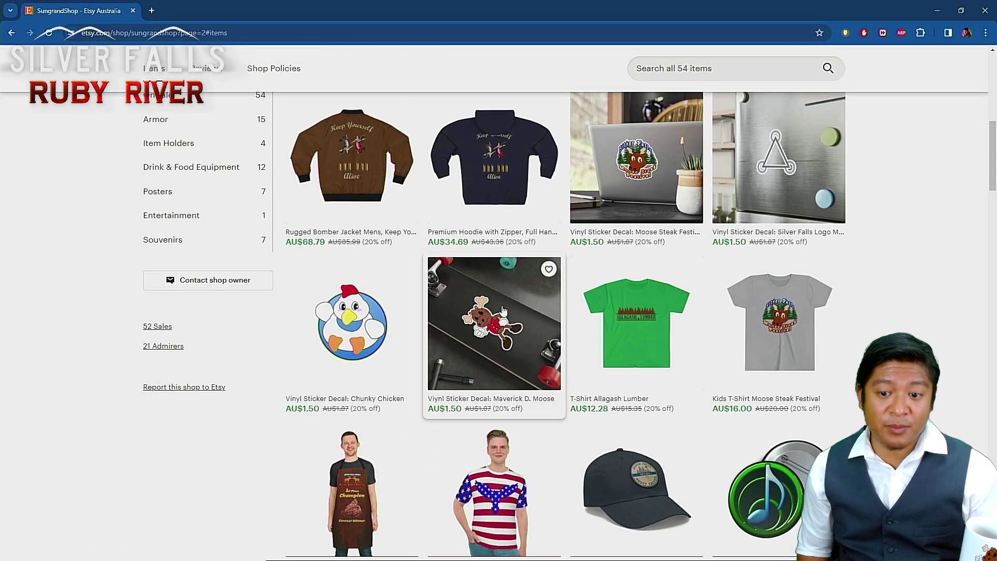
pyautogui.scroll(-7, 528, 348)
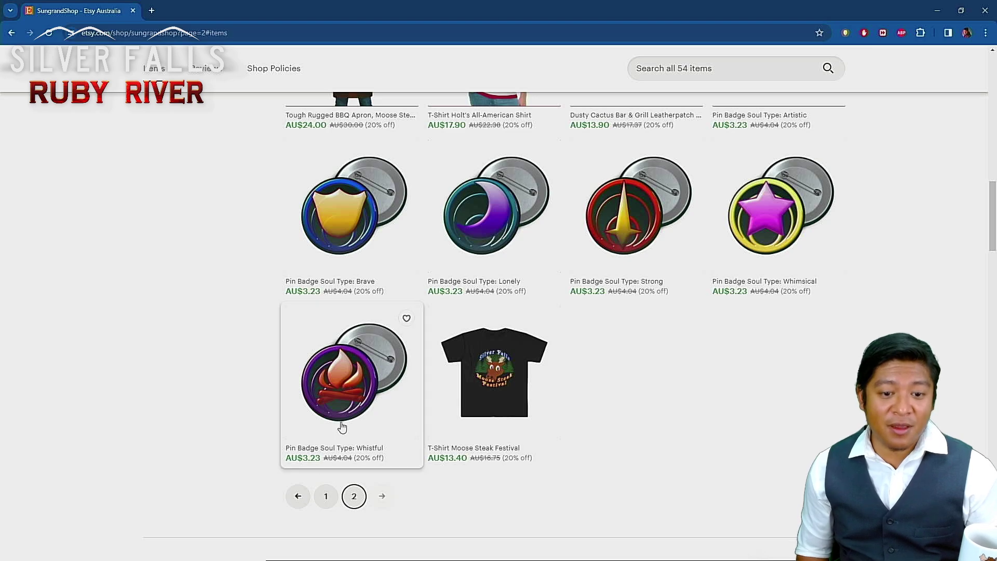
pyautogui.click(326, 498)
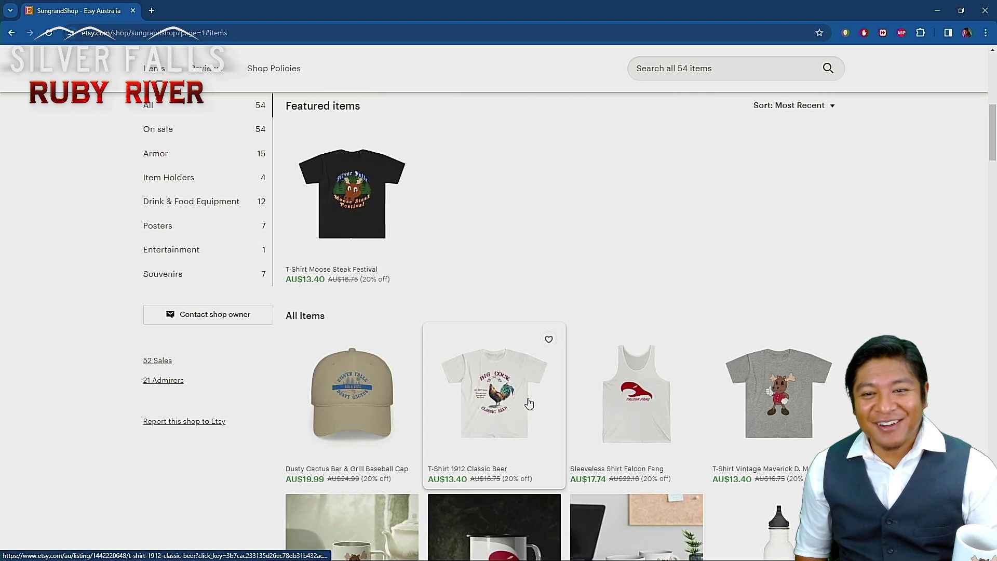
pyautogui.scroll(-2, 604, 332)
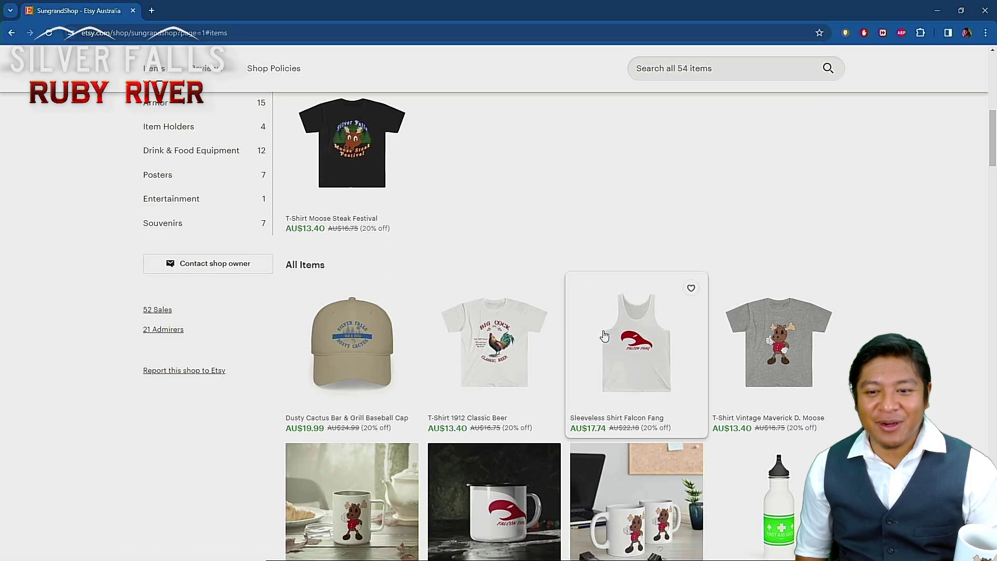
pyautogui.scroll(-3, 604, 335)
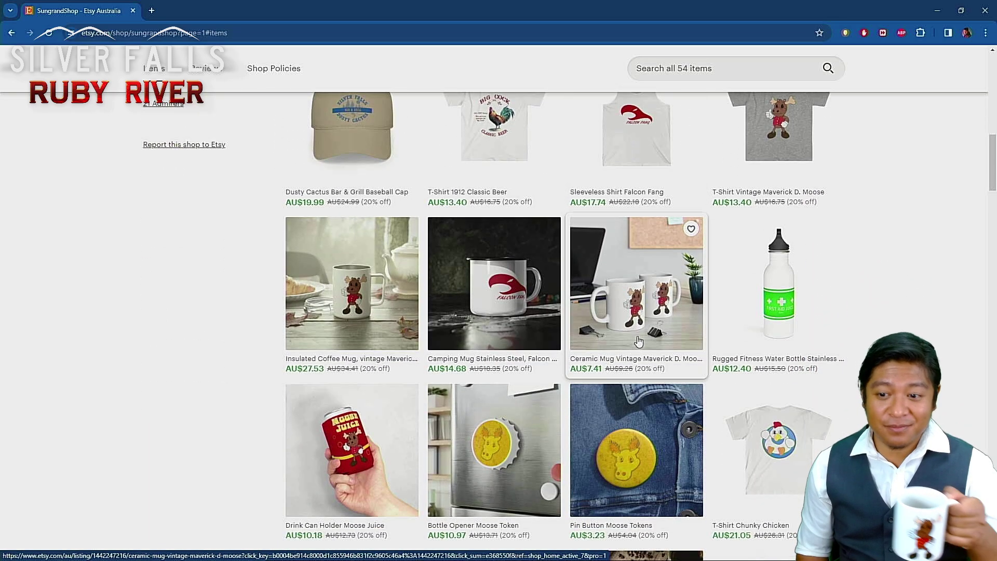
pyautogui.scroll(-2, 641, 336)
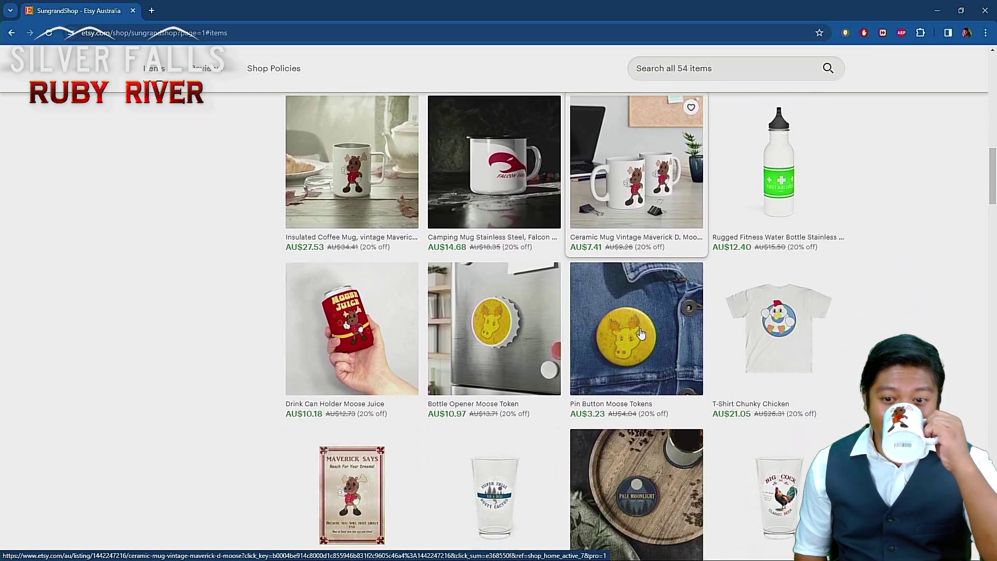
# Step: Finish looking through SungrandShop's merchandise, switch back to Unity and check Willow Lake's shoreline
pyautogui.scroll(-3, 641, 334)
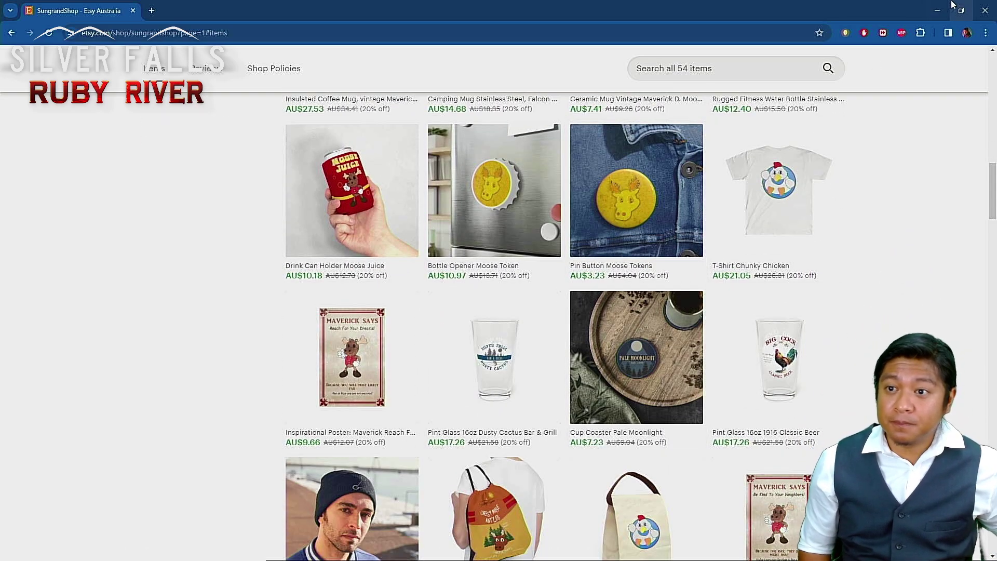
pyautogui.click(929, 9)
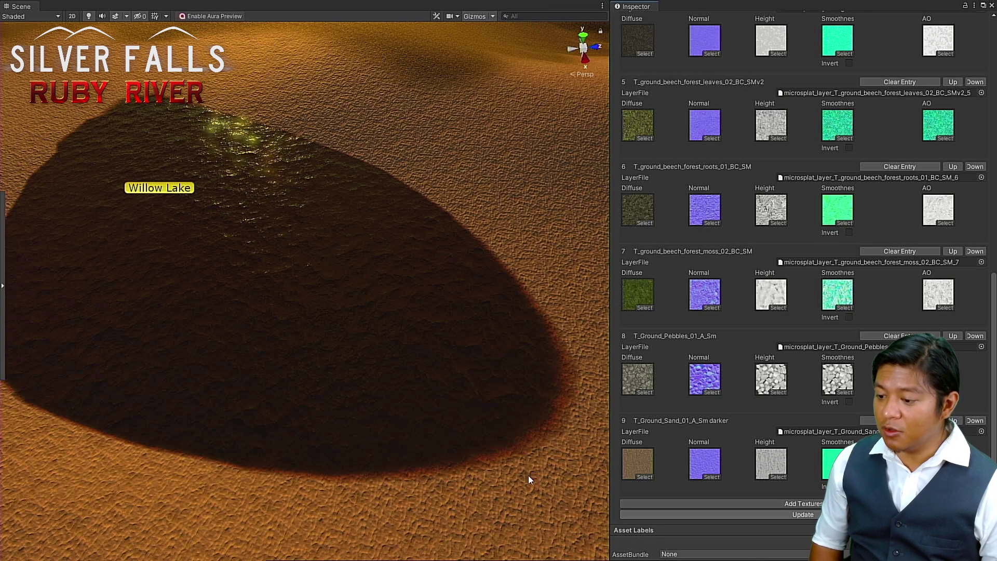
pyautogui.scroll(3, 563, 453)
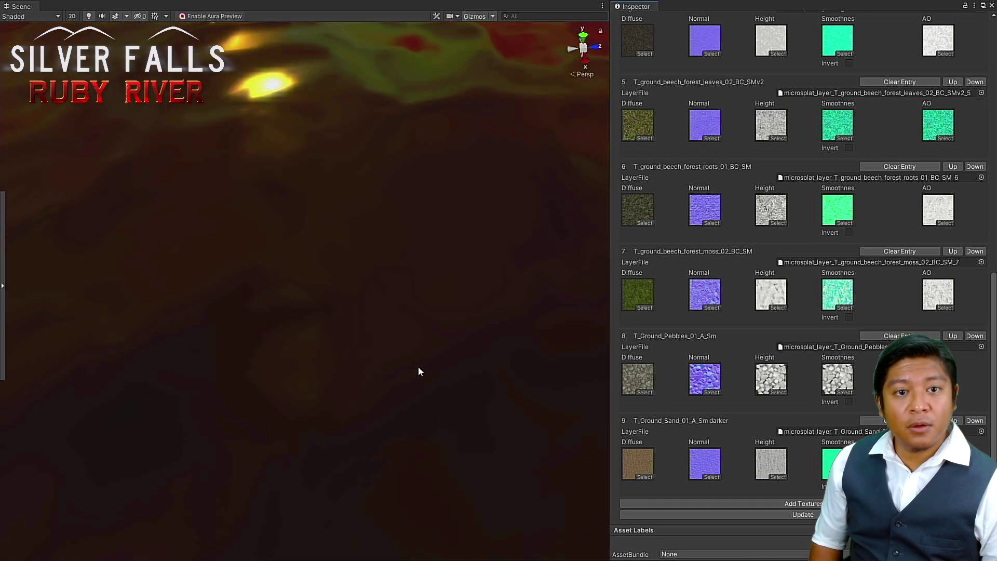
pyautogui.scroll(-10, 350, 368)
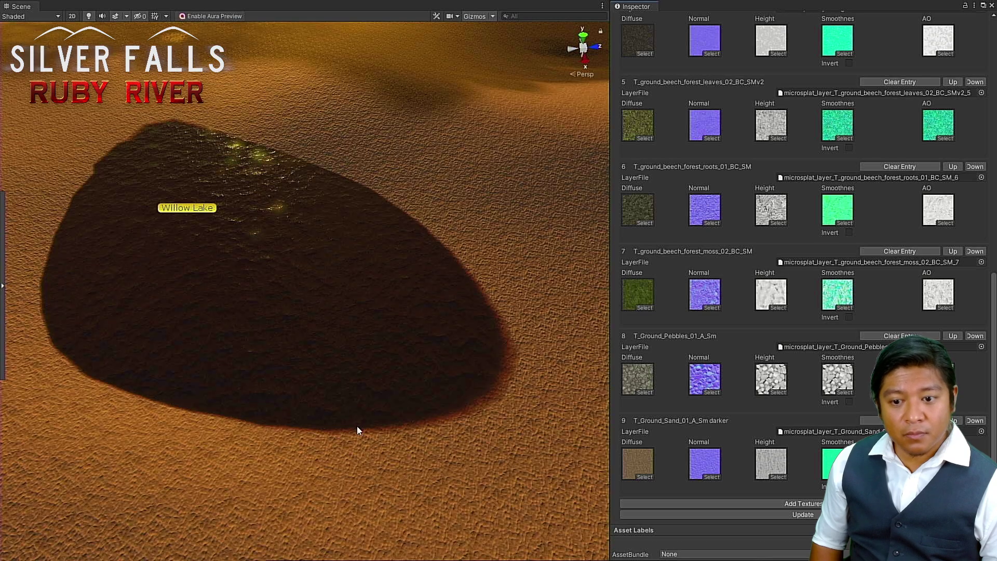
# Step: Select the terrain for texture painting and set the brush size to 72 and opacity to 21.8
pyautogui.click(532, 436)
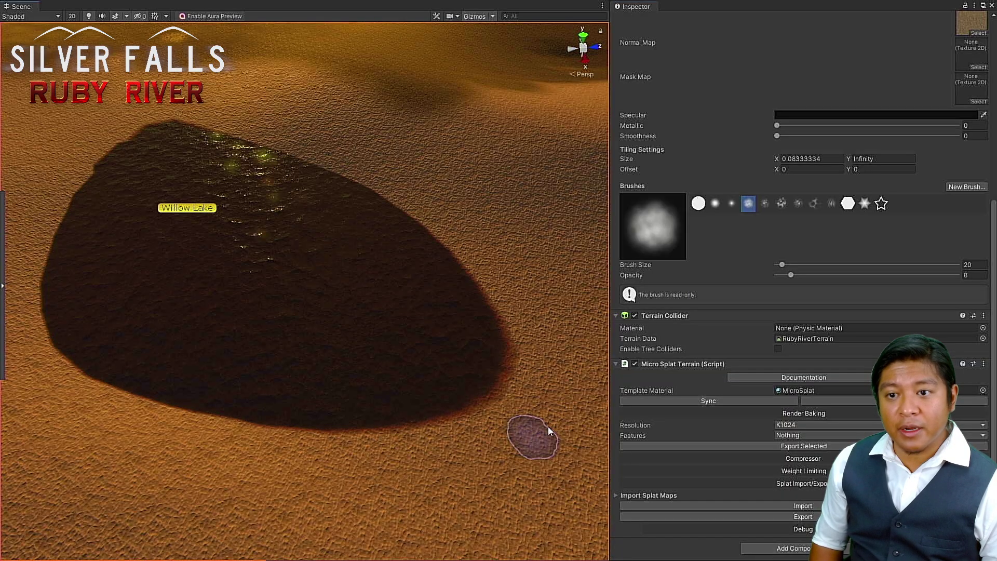
pyautogui.scroll(5, 733, 254)
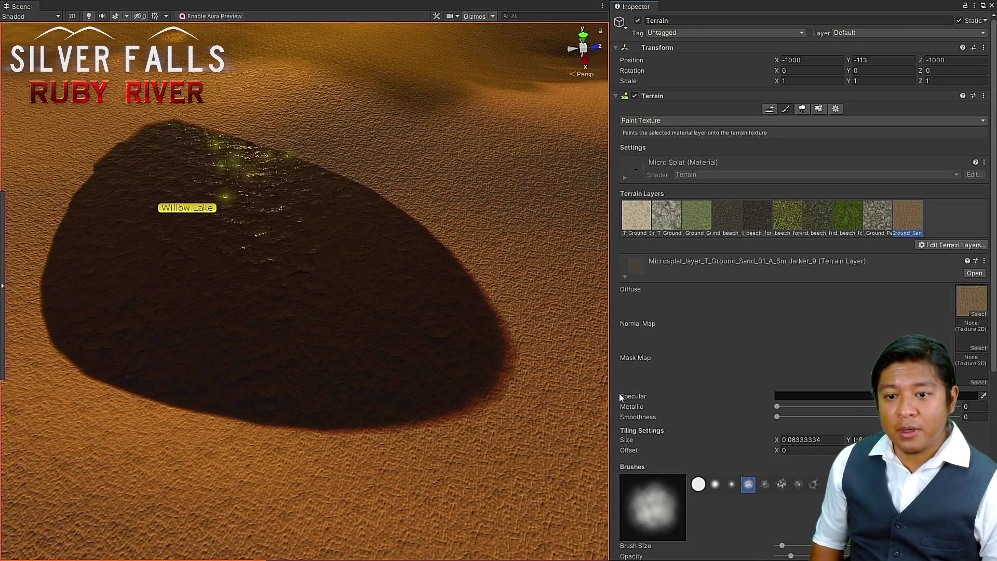
pyautogui.scroll(-4, 763, 343)
pyautogui.scroll(-3, 763, 345)
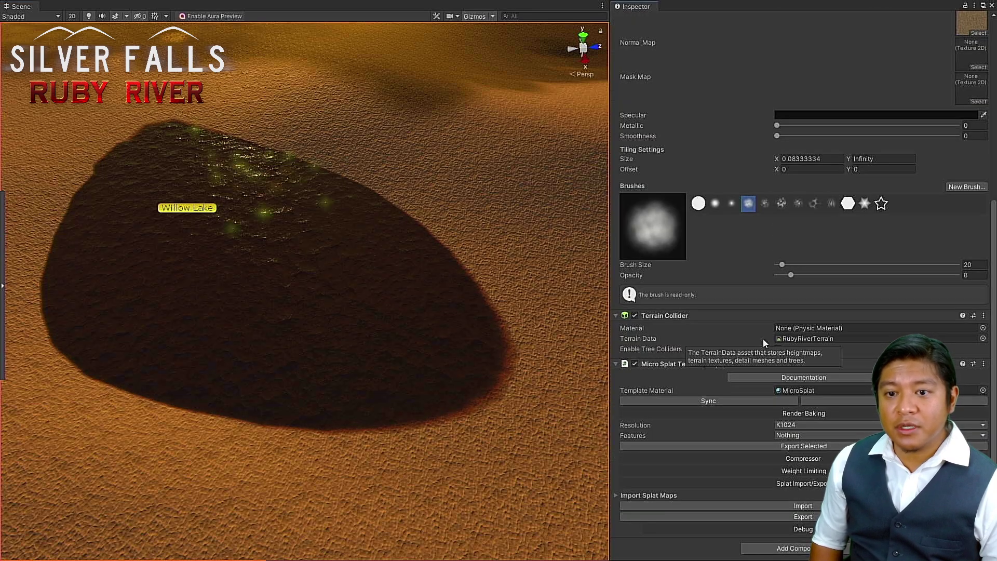
pyautogui.click(815, 274)
pyautogui.moveTo(789, 264); pyautogui.dragTo(792, 264)
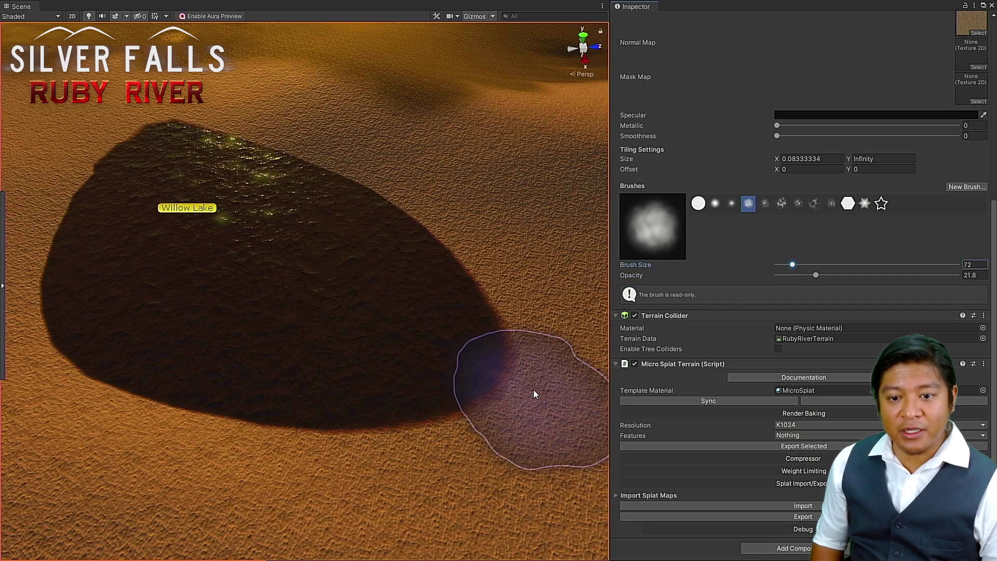
# Step: Paint the darker sand texture onto the shore beside Willow Lake and view the painted patch up close
pyautogui.moveTo(534, 391)
pyautogui.mouseDown()
pyautogui.moveTo(533, 346)
pyautogui.moveTo(514, 329)
pyautogui.moveTo(480, 342)
pyautogui.moveTo(390, 314)
pyautogui.moveTo(352, 286)
pyautogui.moveTo(415, 322)
pyautogui.mouseUp()
pyautogui.scroll(4, 437, 321)
pyautogui.scroll(-2, 437, 321)
pyautogui.moveTo(460, 275); pyautogui.dragTo(459, 323, button='middle')
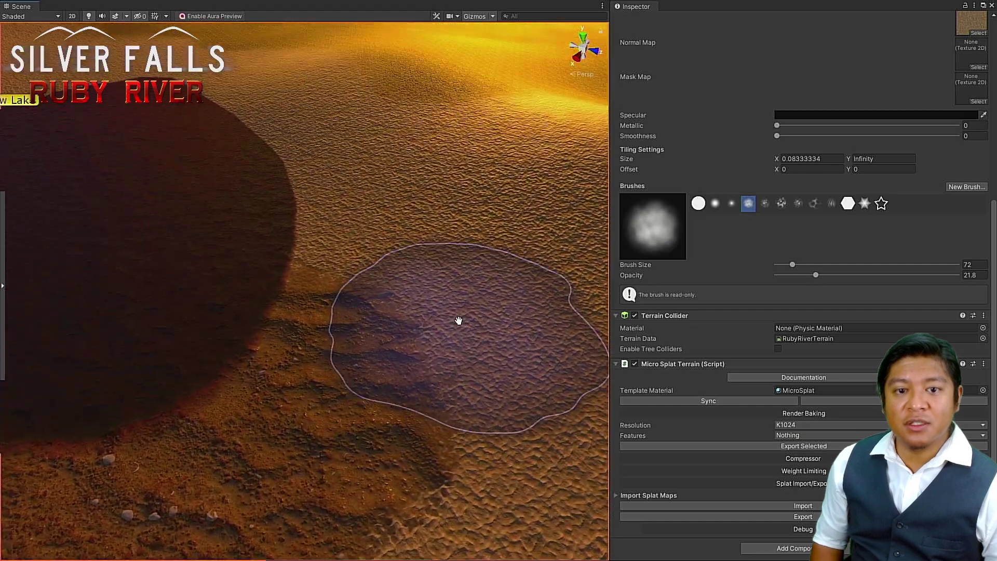
pyautogui.keyDown('alt'); pyautogui.moveTo(458, 322); pyautogui.dragTo(484, 294); pyautogui.keyUp('alt')
pyautogui.moveTo(484, 295); pyautogui.dragTo(478, 289, button='right')
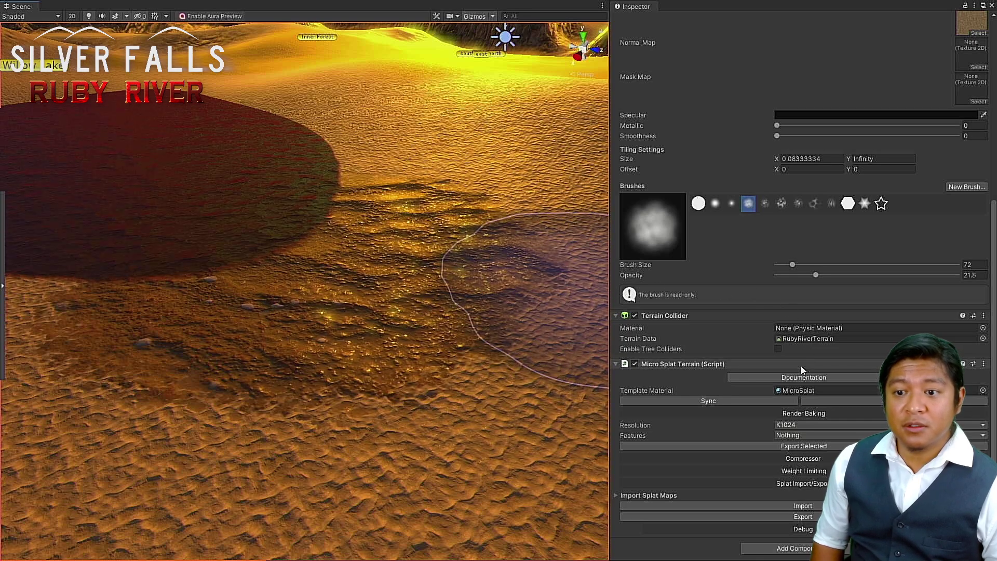
# Step: Open the terrain's MicroSplat template material and display its per-texture properties
pyautogui.click(790, 389)
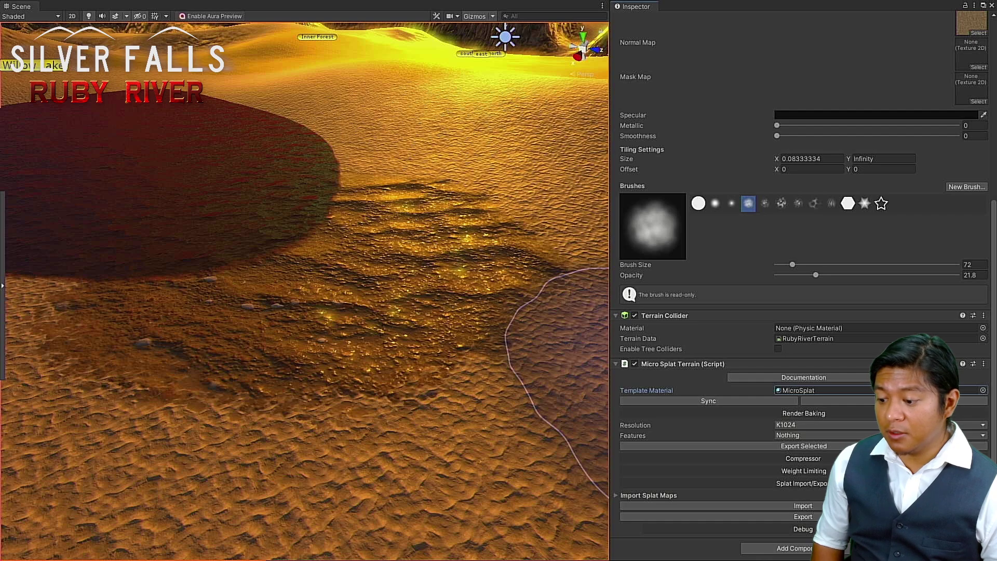
pyautogui.doubleClick(794, 390)
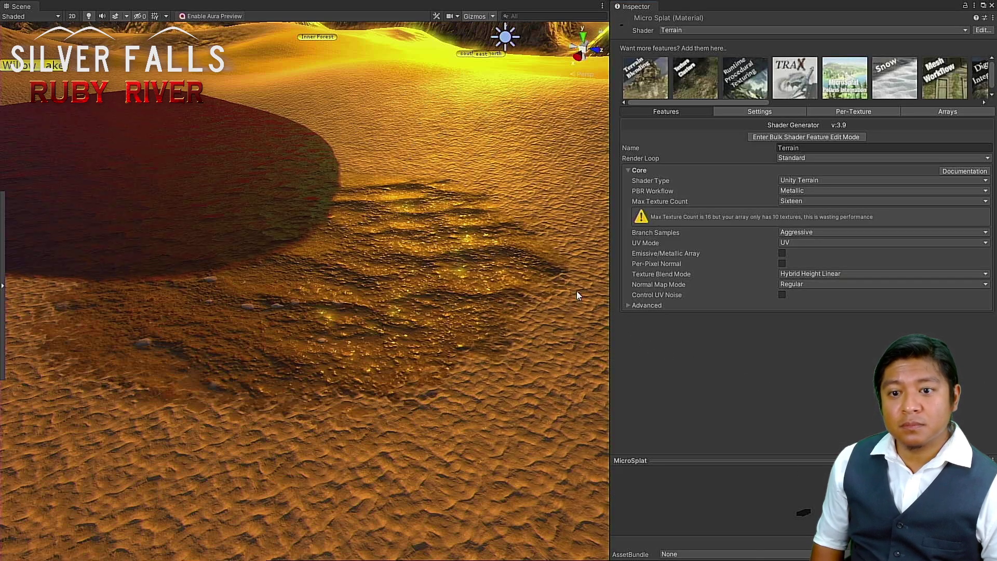
pyautogui.click(627, 307)
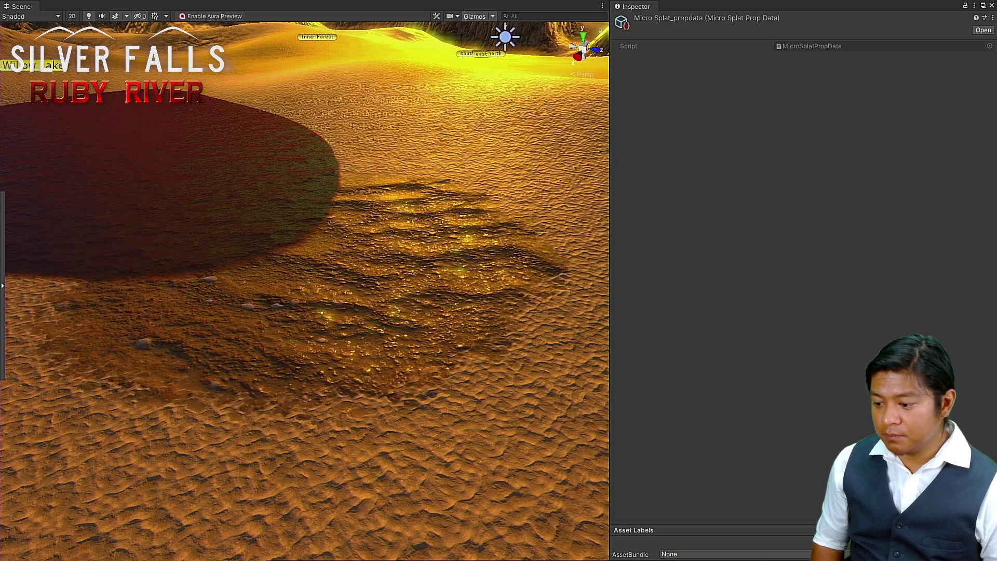
pyautogui.press('Up')
pyautogui.press('Up')
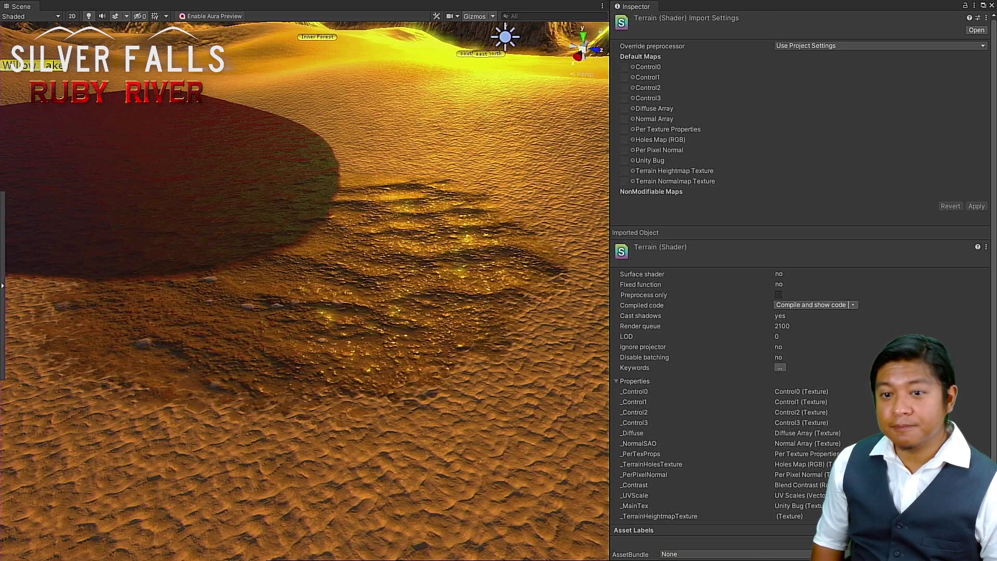
pyautogui.press('Up')
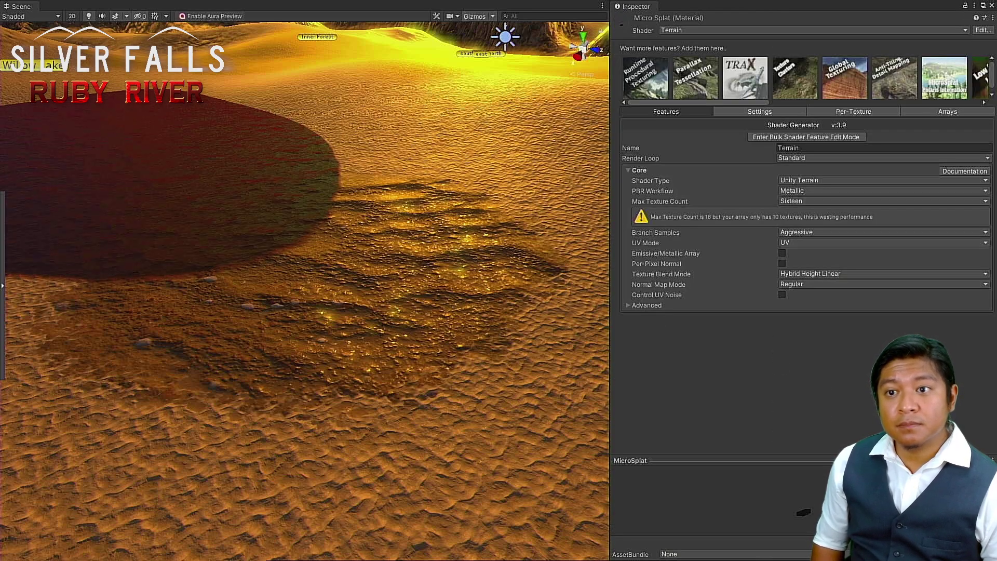
pyautogui.click(829, 113)
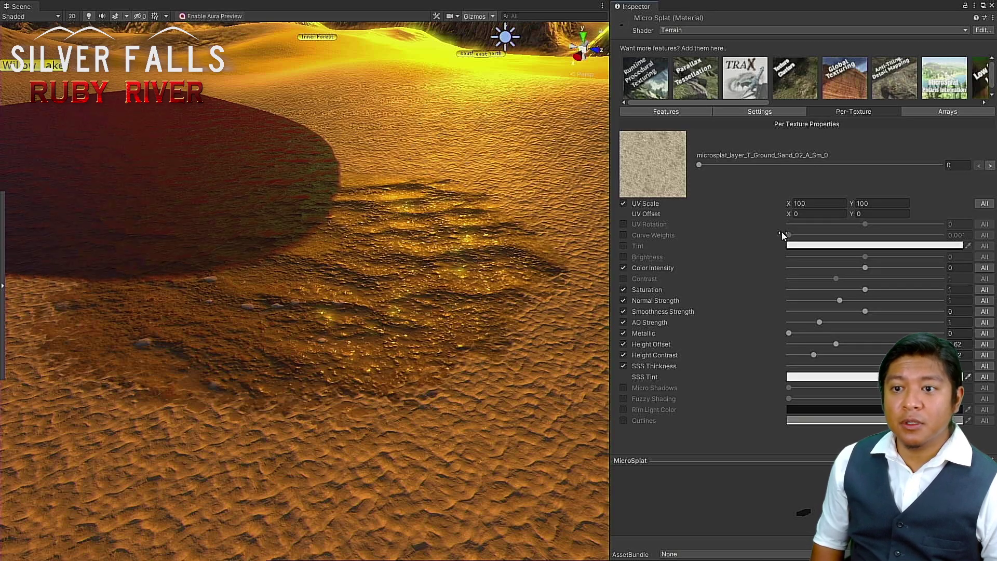
# Step: Go through the per-texture properties to compare the darker sand's UV scale with that of T_Ground_Sand_02_A_Sm
pyautogui.click(870, 203)
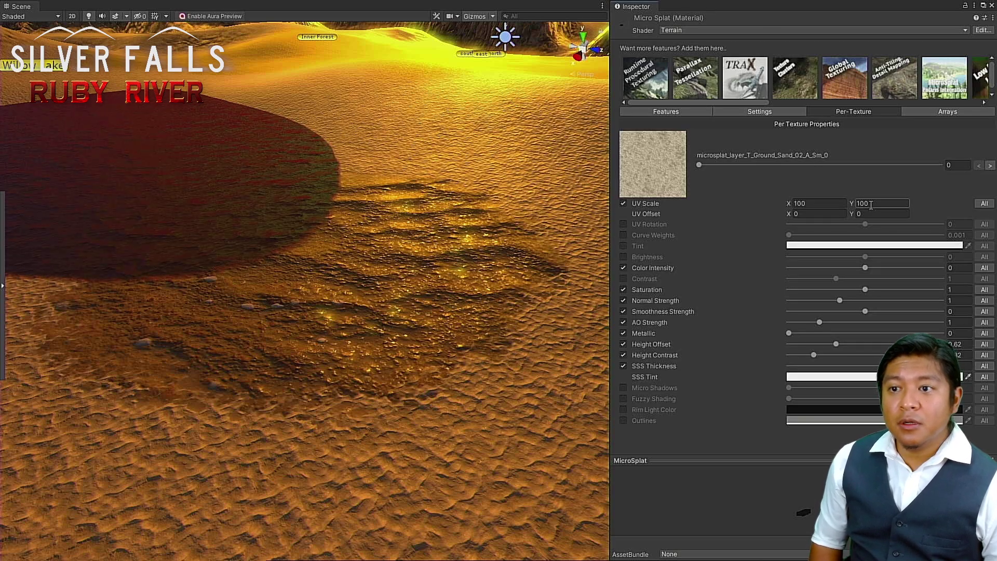
pyautogui.click(989, 166)
pyautogui.click(989, 166)
pyautogui.click(989, 166)
pyautogui.click(989, 166)
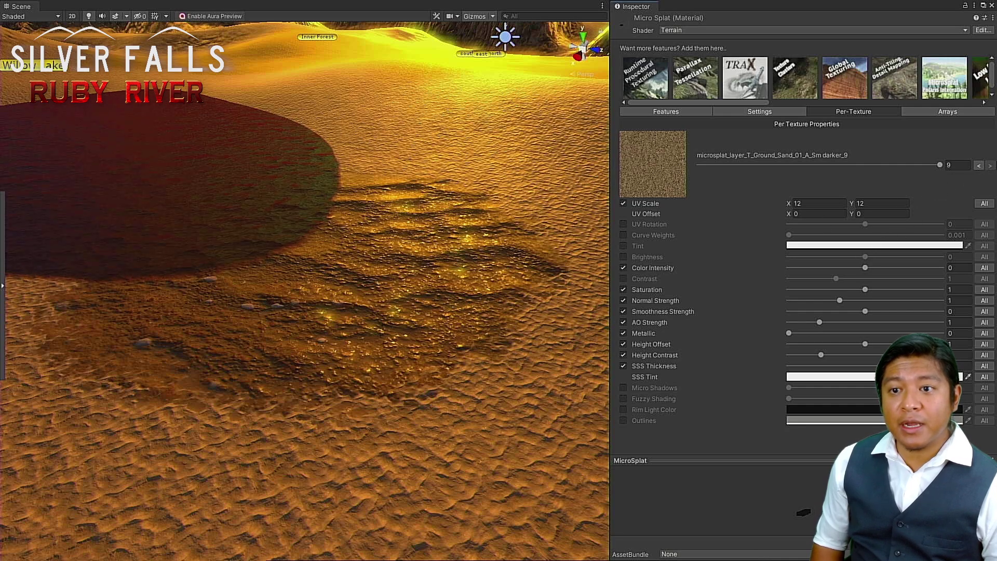
pyautogui.click(979, 166)
pyautogui.click(980, 166)
pyautogui.click(979, 166)
pyautogui.click(979, 166)
pyautogui.click(979, 166)
pyautogui.click(980, 166)
pyautogui.click(979, 166)
pyautogui.click(979, 167)
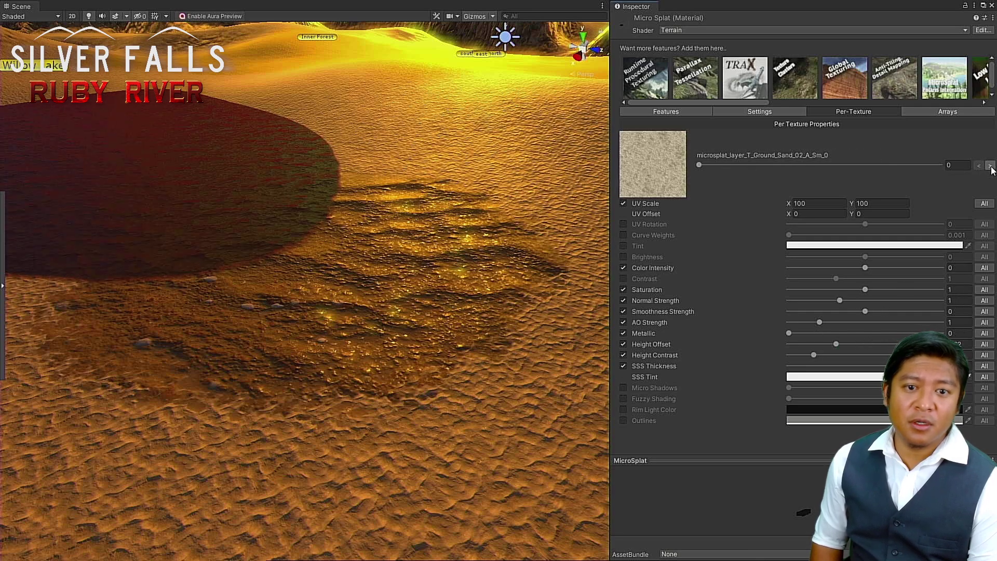
# Step: Set the UV scale of the T_Ground_Sand_01_A_Sm darker texture to 100 in X and Y
pyautogui.click(990, 166)
pyautogui.click(990, 166)
pyautogui.click(990, 166)
pyautogui.click(990, 166)
pyautogui.click(990, 166)
pyautogui.click(990, 167)
pyautogui.click(990, 166)
pyautogui.click(990, 166)
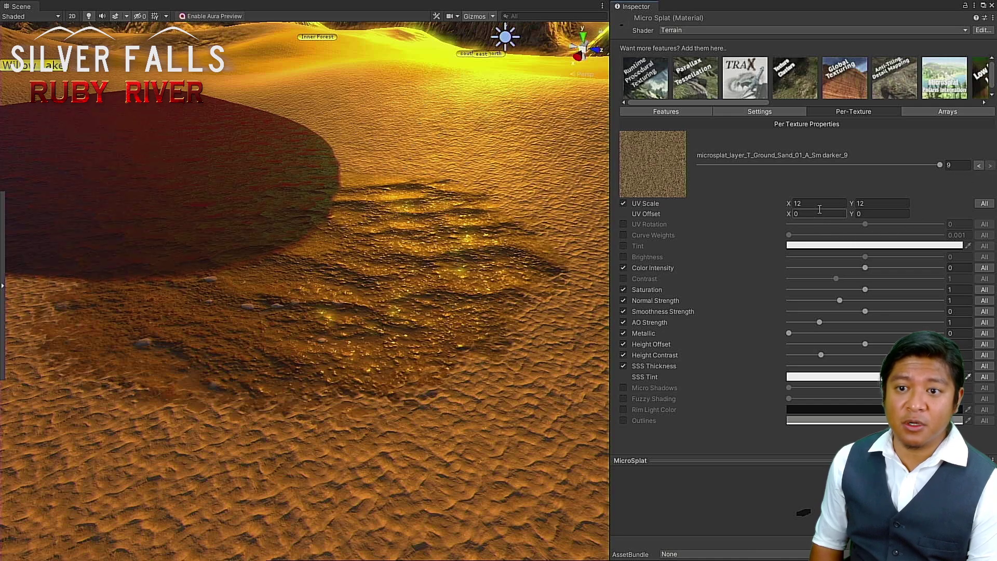
pyautogui.write('100')
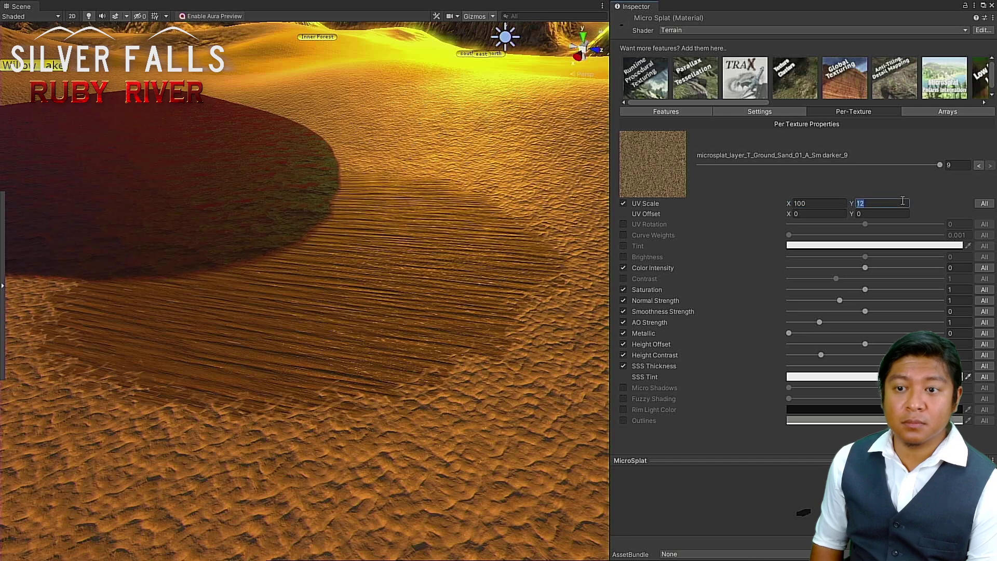
pyautogui.write('100')
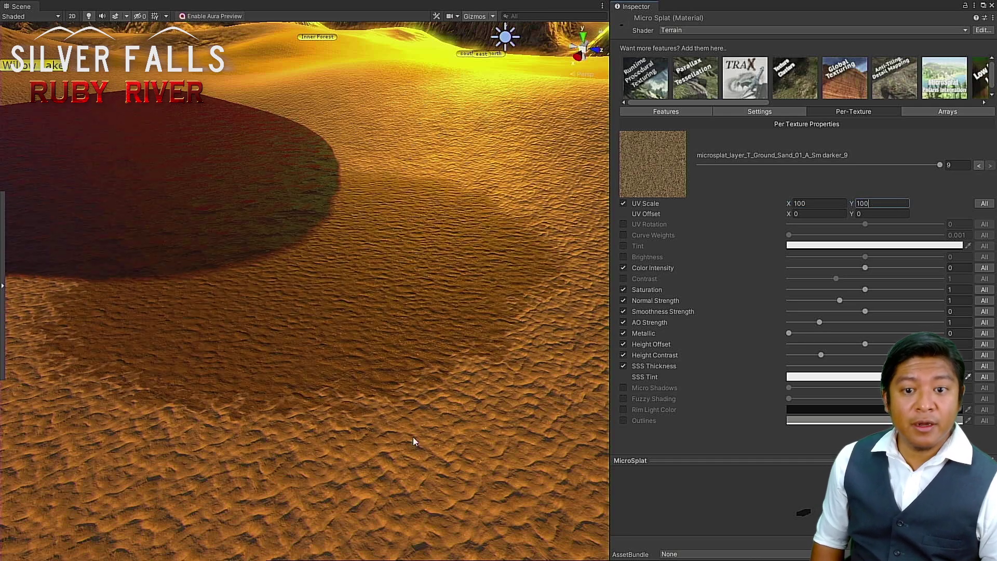
# Step: Examine the rescaled darker sand up close and where it blends into the lighter sand by the lake
pyautogui.scroll(3, 407, 438)
pyautogui.scroll(-1, 407, 437)
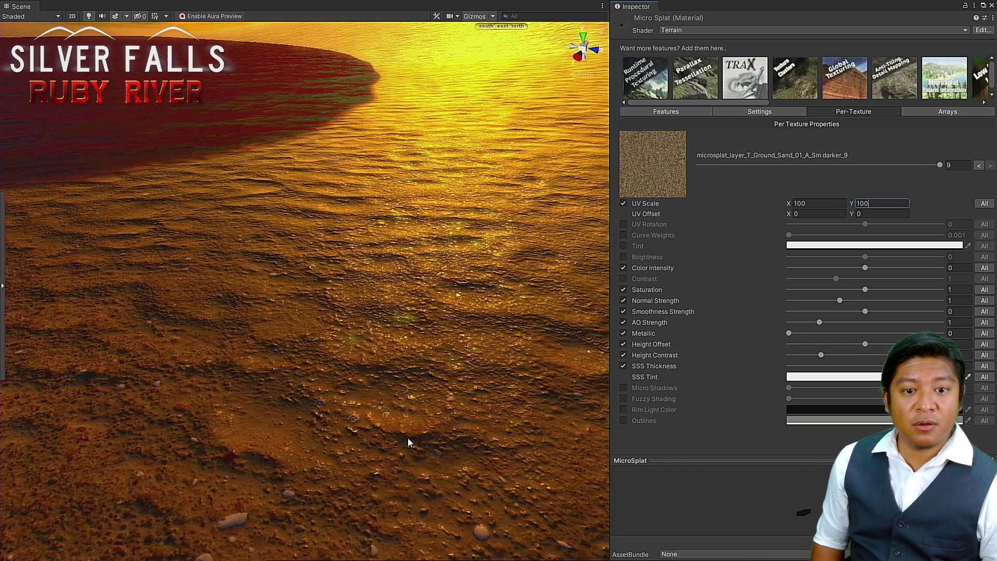
pyautogui.scroll(-3, 408, 439)
pyautogui.keyDown('alt'); pyautogui.moveTo(382, 400); pyautogui.dragTo(267, 453); pyautogui.keyUp('alt')
pyautogui.moveTo(267, 452); pyautogui.dragTo(365, 430, button='right')
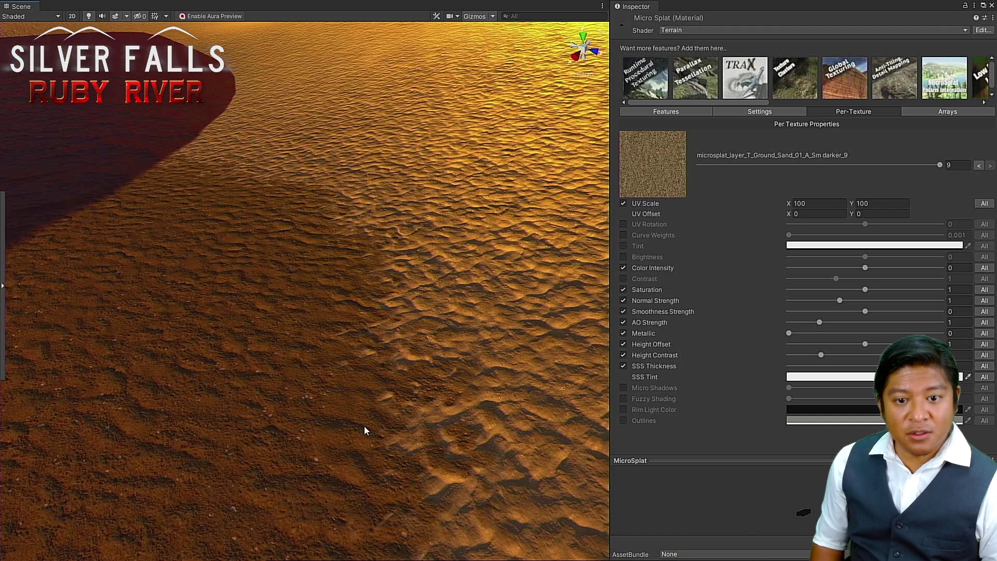
pyautogui.scroll(3, 365, 430)
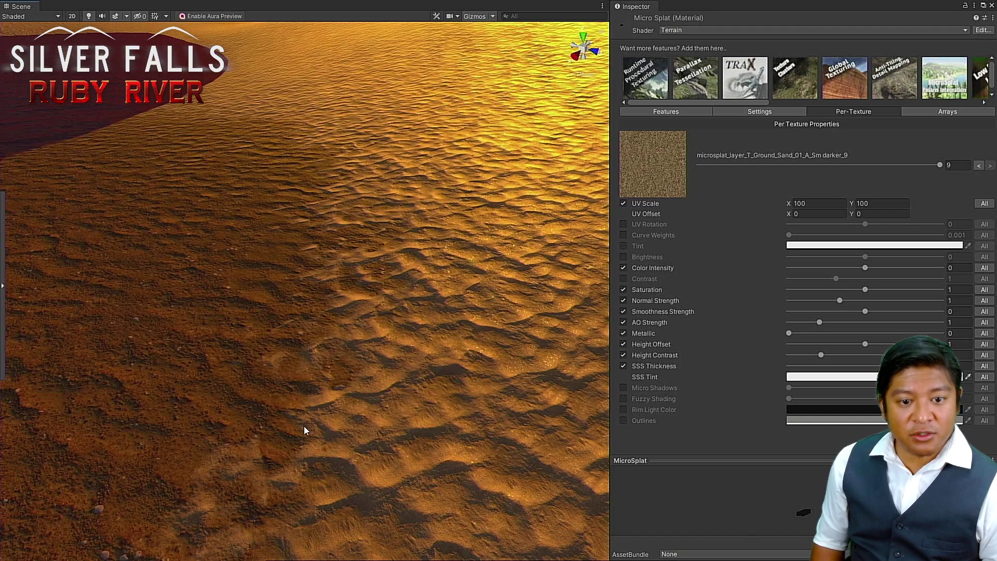
pyautogui.moveTo(306, 447); pyautogui.dragTo(347, 437, button='right')
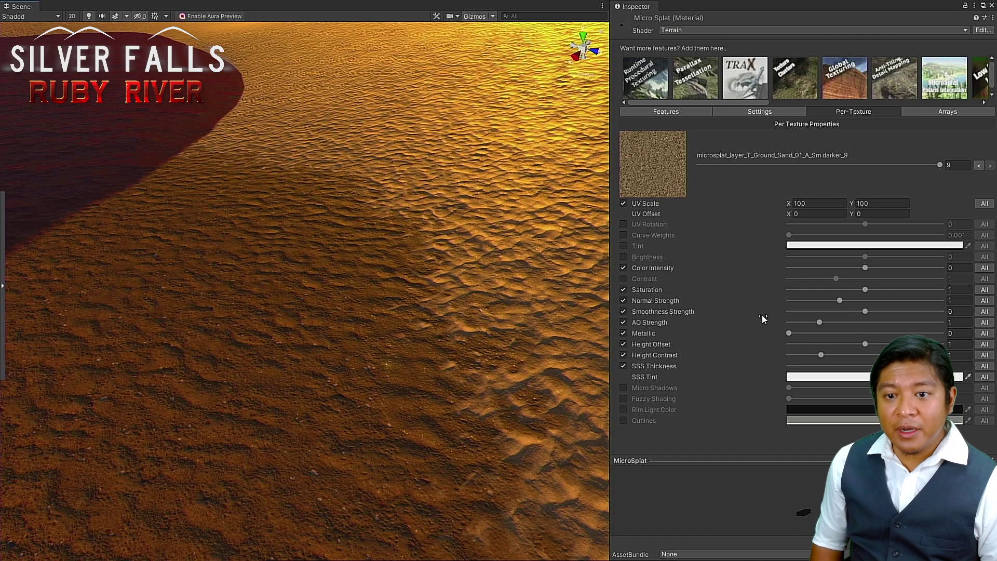
pyautogui.moveTo(477, 416)
pyautogui.mouseDown(button='right')
pyautogui.moveTo(450, 409)
pyautogui.moveTo(468, 400)
pyautogui.moveTo(460, 412)
pyautogui.moveTo(472, 412)
pyautogui.mouseUp(button='right')
# Step: Try a metallic value of 0.024 and a smoothness strength of 0.089 on the darker sand texture
pyautogui.click(789, 332)
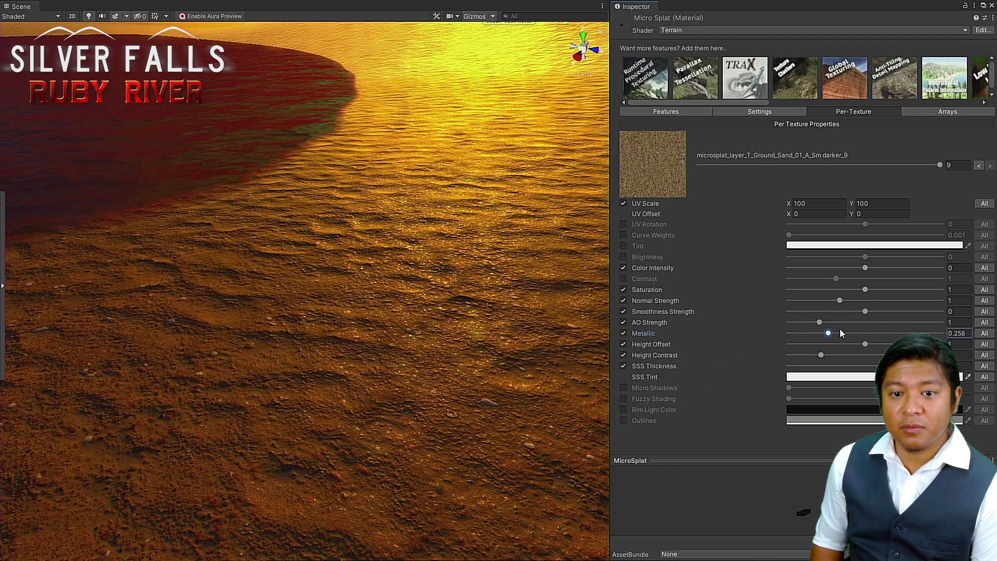
pyautogui.moveTo(791, 344)
pyautogui.mouseDown()
pyautogui.moveTo(771, 349)
pyautogui.moveTo(793, 334)
pyautogui.mouseUp()
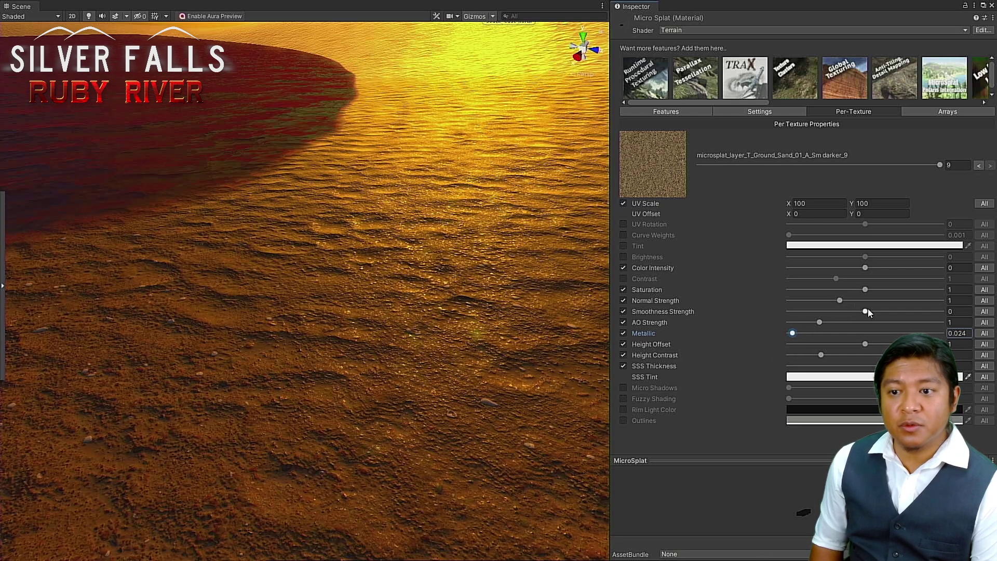
pyautogui.moveTo(870, 311); pyautogui.dragTo(872, 314)
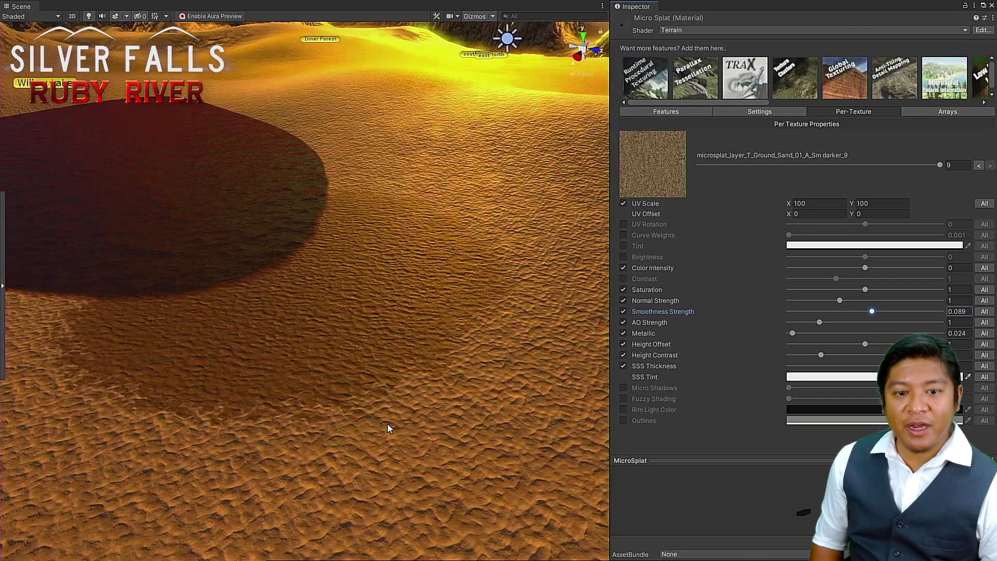
pyautogui.moveTo(387, 425); pyautogui.dragTo(360, 387, button='right')
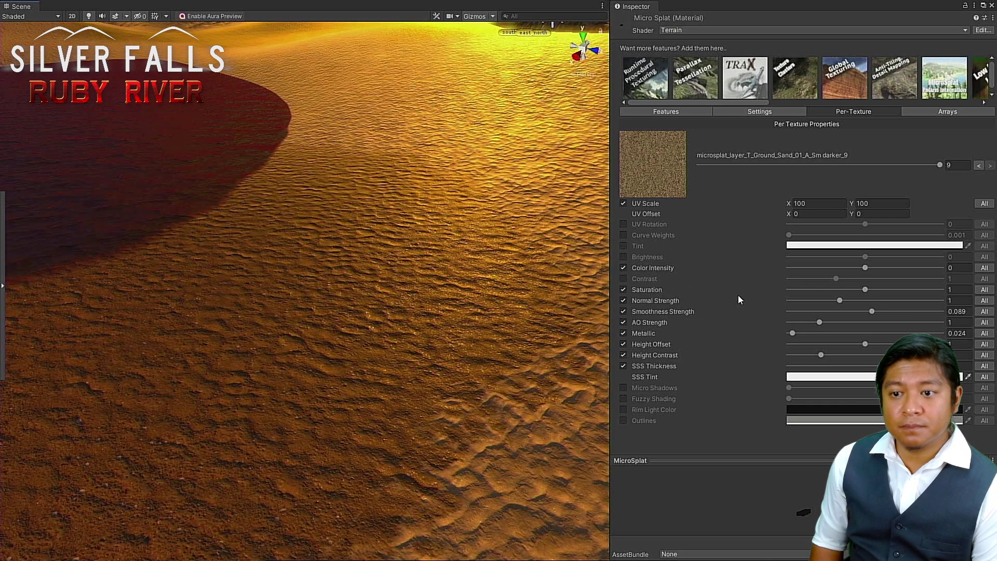
# Step: Set the darker sand's metallic to 0.062, smoothness strength to 0.164 and SSS tint to pale yellow
pyautogui.click(955, 332)
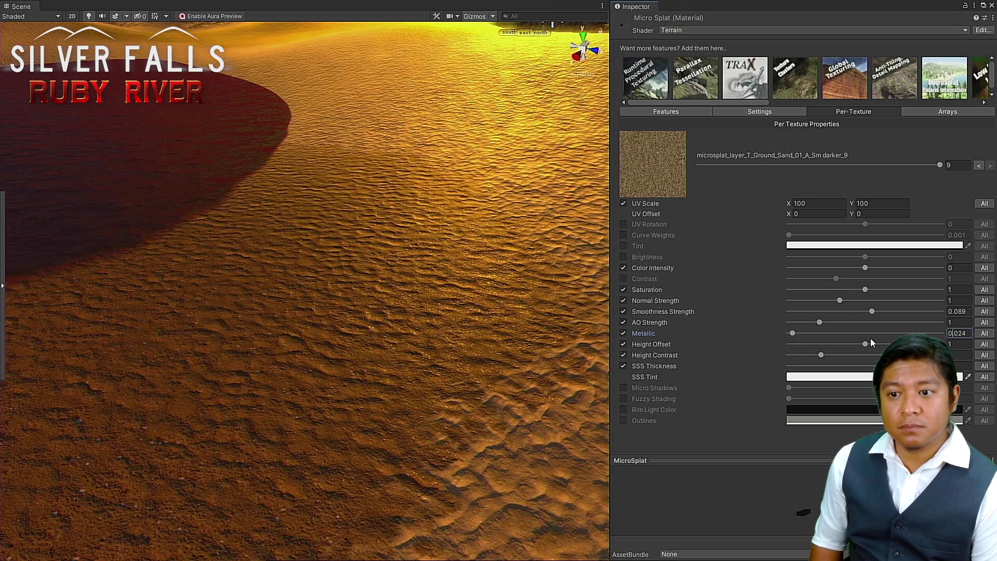
pyautogui.click(798, 337)
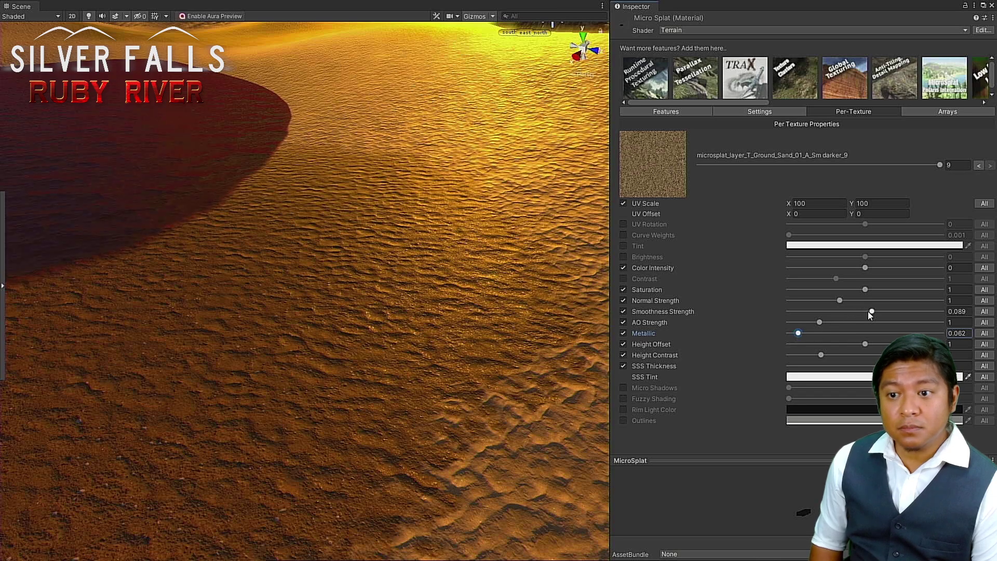
pyautogui.moveTo(875, 309); pyautogui.dragTo(877, 312)
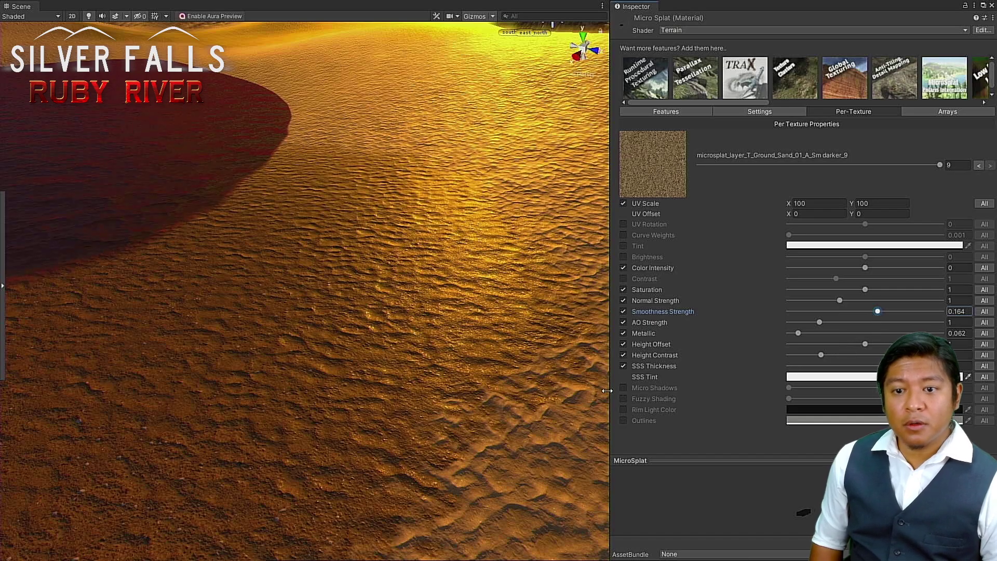
pyautogui.moveTo(315, 416); pyautogui.dragTo(345, 401, button='right')
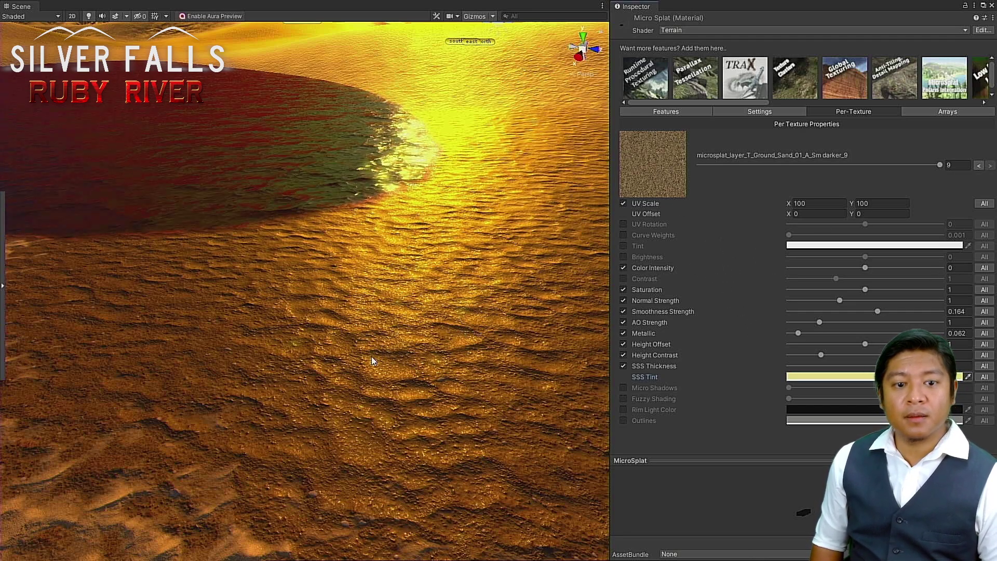
# Step: View Willow Lake and the painted darker sand patch from directly above
pyautogui.scroll(-3, 369, 355)
pyautogui.moveTo(367, 351)
pyautogui.mouseDown(button='right')
pyautogui.moveTo(361, 369)
pyautogui.moveTo(350, 370)
pyautogui.moveTo(369, 352)
pyautogui.moveTo(350, 352)
pyautogui.moveTo(391, 344)
pyautogui.moveTo(369, 357)
pyautogui.mouseUp(button='right')
pyautogui.press('w')
pyautogui.keyDown('alt'); pyautogui.moveTo(369, 357); pyautogui.dragTo(357, 376); pyautogui.keyUp('alt')
pyautogui.moveTo(357, 375); pyautogui.dragTo(403, 335, button='middle')
pyautogui.moveTo(402, 336); pyautogui.dragTo(431, 359, button='right')
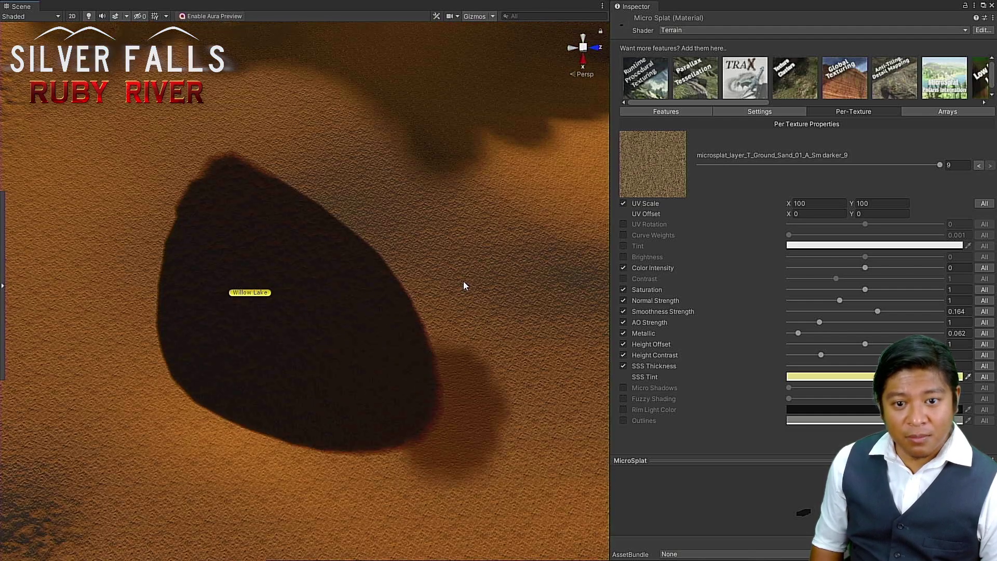
# Step: Paint the darker sand layer around Willow Lake's shore and cover the excess dark patch beside it with lighter sand
pyautogui.click(461, 277)
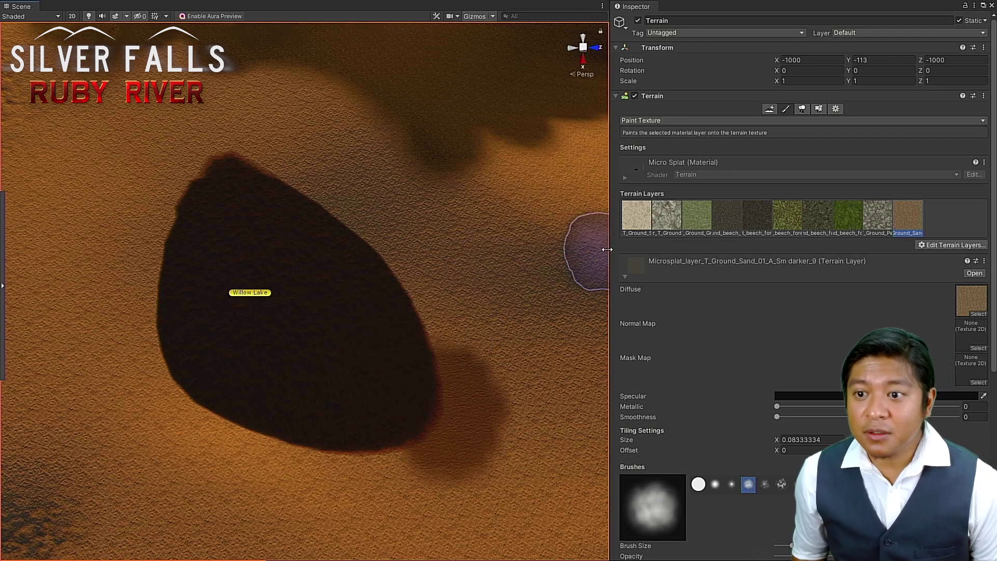
pyautogui.scroll(-3, 755, 244)
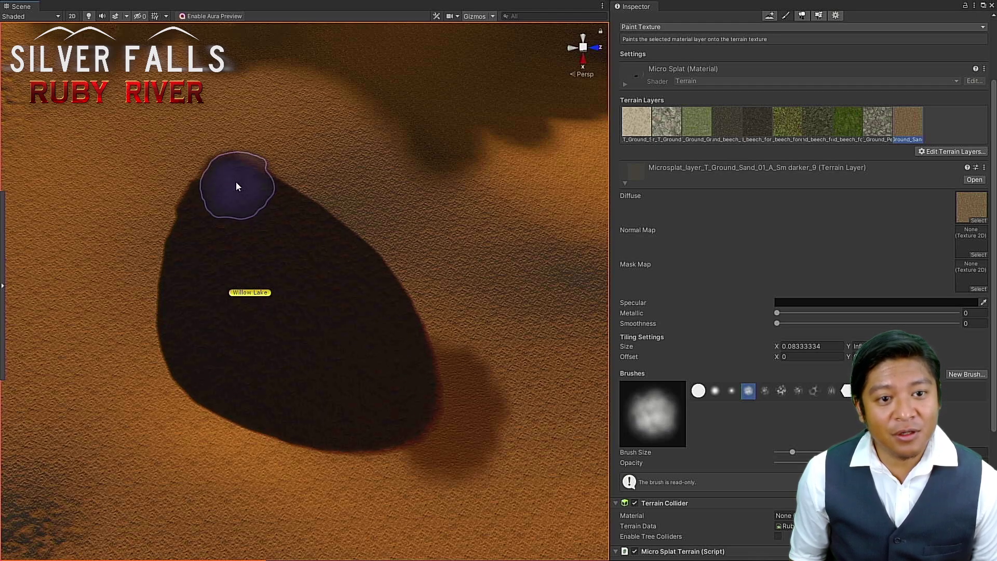
pyautogui.moveTo(236, 181)
pyautogui.mouseDown()
pyautogui.moveTo(227, 178)
pyautogui.moveTo(219, 211)
pyautogui.moveTo(202, 205)
pyautogui.moveTo(189, 325)
pyautogui.moveTo(234, 382)
pyautogui.moveTo(350, 416)
pyautogui.moveTo(410, 407)
pyautogui.moveTo(393, 329)
pyautogui.moveTo(365, 312)
pyautogui.moveTo(363, 294)
pyautogui.moveTo(320, 252)
pyautogui.moveTo(250, 199)
pyautogui.mouseUp()
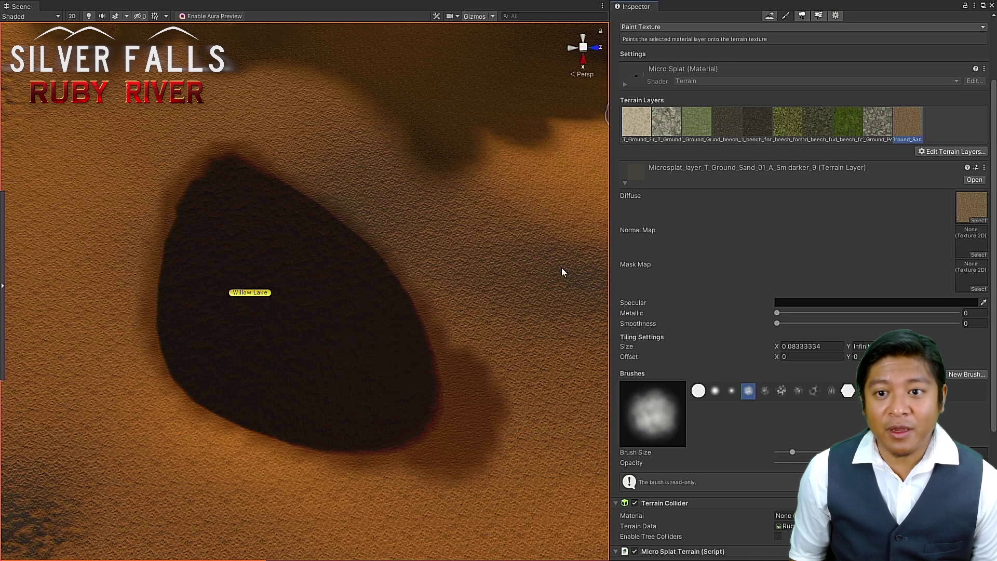
pyautogui.click(640, 123)
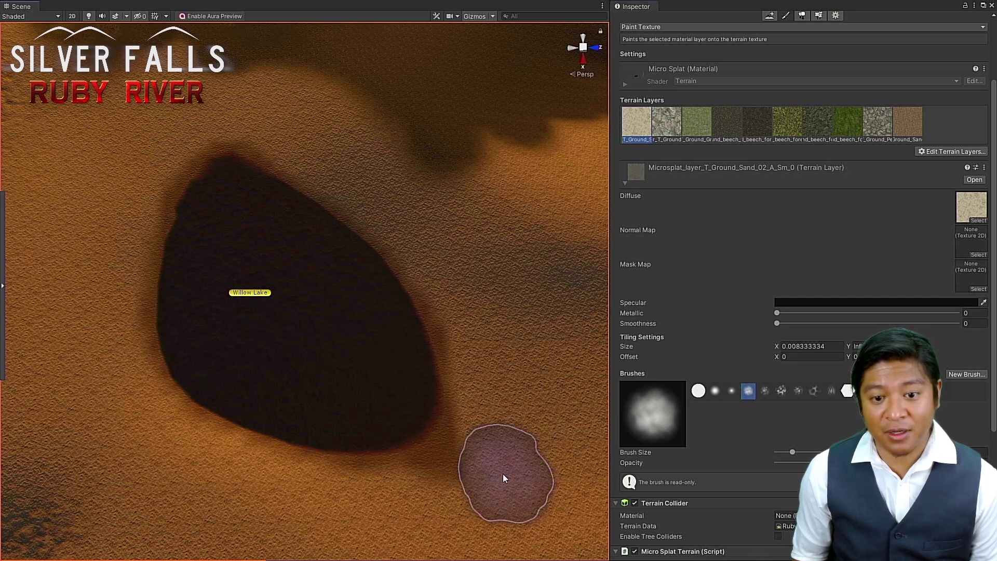
# Step: Set the darker sand texture's height contrast to 0.45 and height offset to 1.619 to adjust its blending at the shore
pyautogui.keyDown('alt'); pyautogui.moveTo(501, 444); pyautogui.dragTo(462, 350); pyautogui.keyUp('alt')
pyautogui.keyDown('alt'); pyautogui.scroll(5, 461, 350); pyautogui.keyUp('alt')
pyautogui.keyDown('alt'); pyautogui.scroll(-5, 519, 189); pyautogui.keyUp('alt')
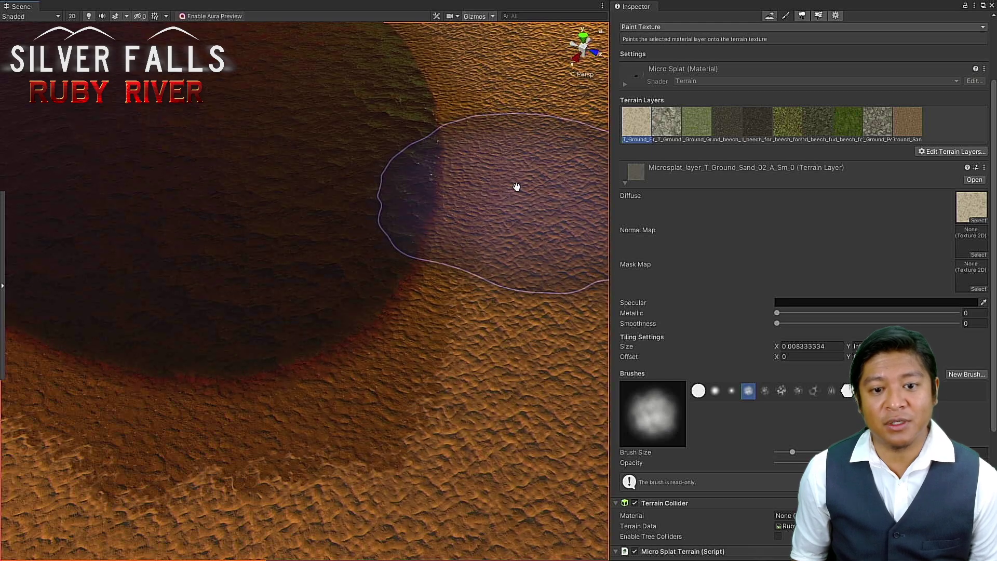
pyautogui.moveTo(519, 189)
pyautogui.keyDown('alt'); pyautogui.mouseDown()
pyautogui.moveTo(487, 310)
pyautogui.moveTo(484, 243)
pyautogui.moveTo(501, 241)
pyautogui.moveTo(493, 242)
pyautogui.mouseUp(); pyautogui.keyUp('alt')
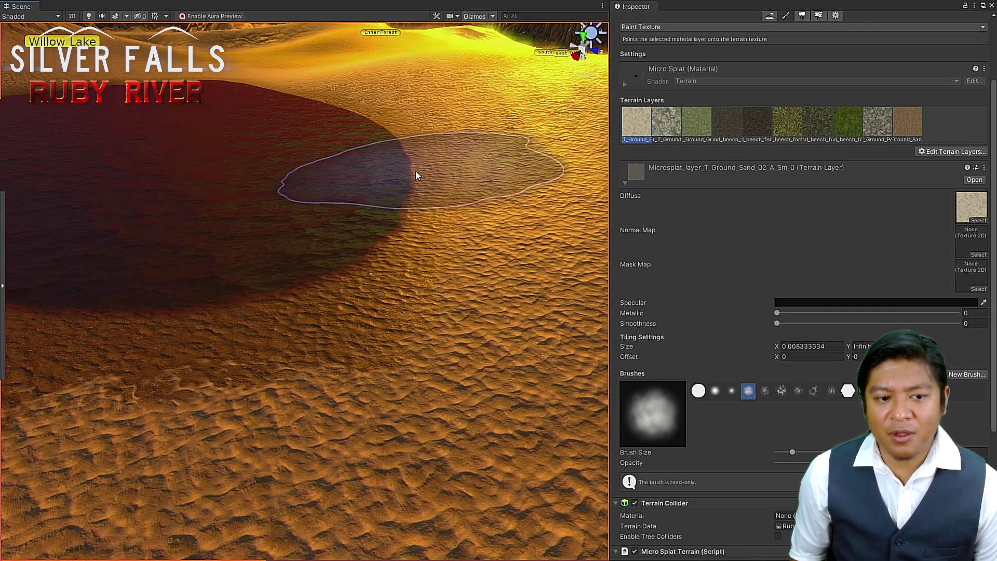
pyautogui.scroll(6, 416, 173)
pyautogui.scroll(-4, 417, 173)
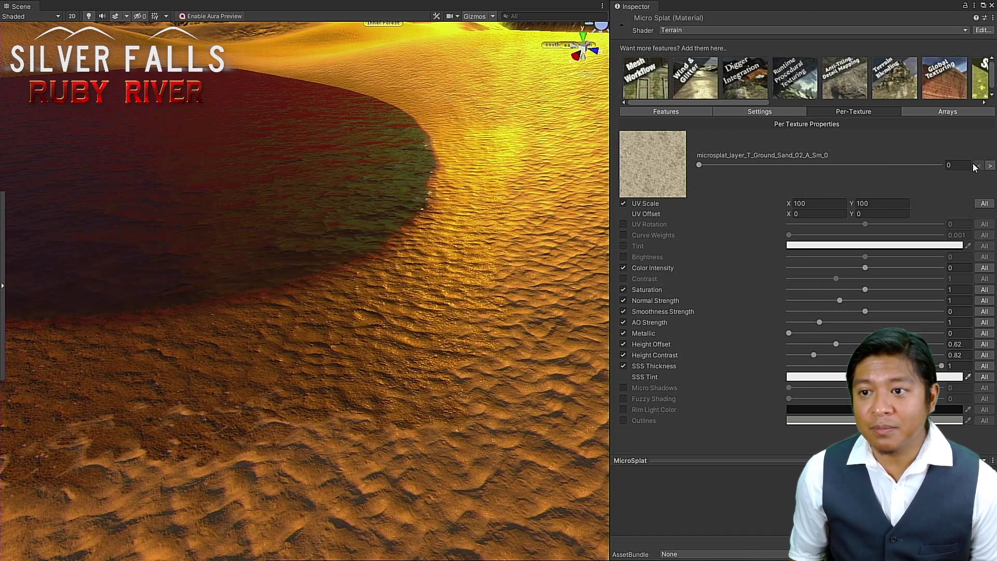
pyautogui.click(990, 166)
pyautogui.click(991, 166)
pyautogui.click(990, 166)
pyautogui.click(990, 166)
pyautogui.click(990, 166)
pyautogui.click(990, 166)
pyautogui.click(990, 166)
pyautogui.click(990, 165)
pyautogui.click(990, 166)
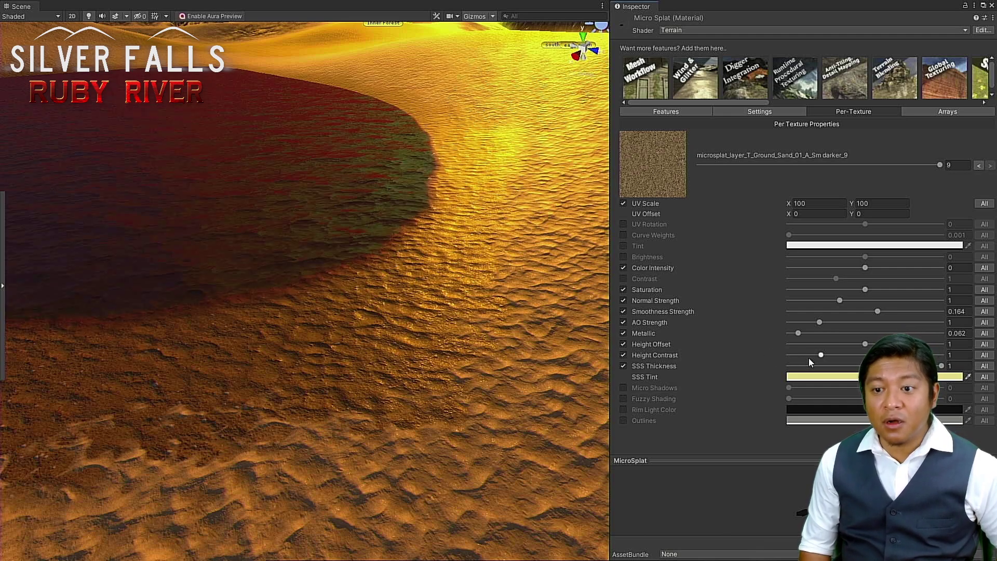
pyautogui.moveTo(811, 354)
pyautogui.mouseDown()
pyautogui.moveTo(796, 351)
pyautogui.moveTo(914, 355)
pyautogui.moveTo(796, 359)
pyautogui.mouseUp()
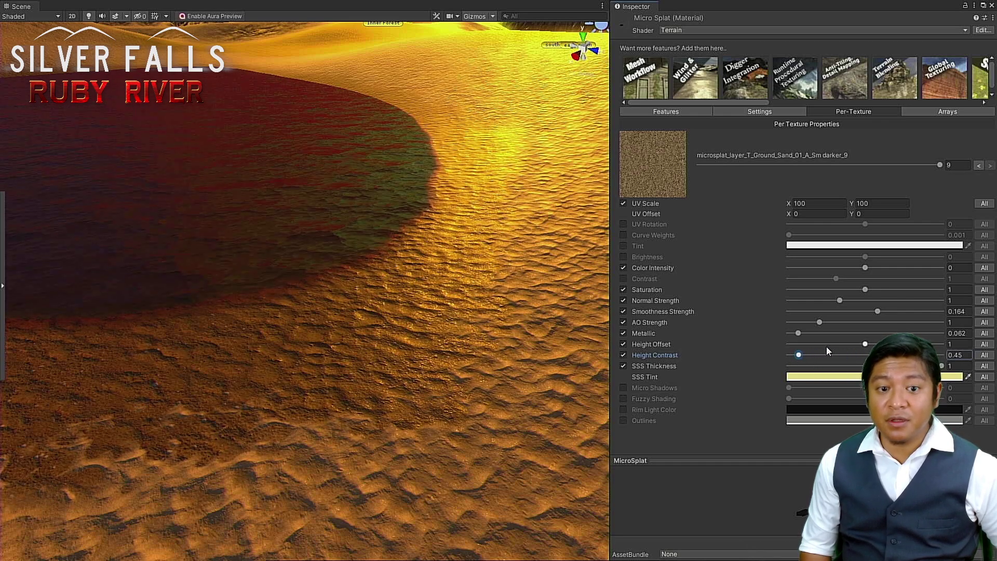
pyautogui.moveTo(863, 344)
pyautogui.mouseDown()
pyautogui.moveTo(837, 345)
pyautogui.moveTo(929, 344)
pyautogui.moveTo(868, 344)
pyautogui.moveTo(894, 344)
pyautogui.mouseUp()
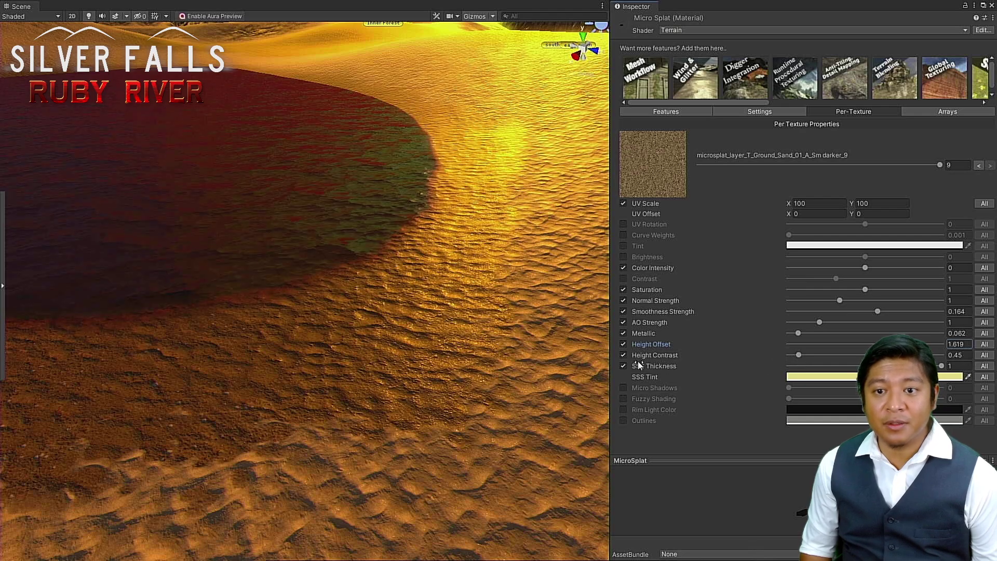
# Step: Paint the Ground_Sand_01 darker terrain layer around the edge of GullyPond
pyautogui.scroll(-5, 313, 386)
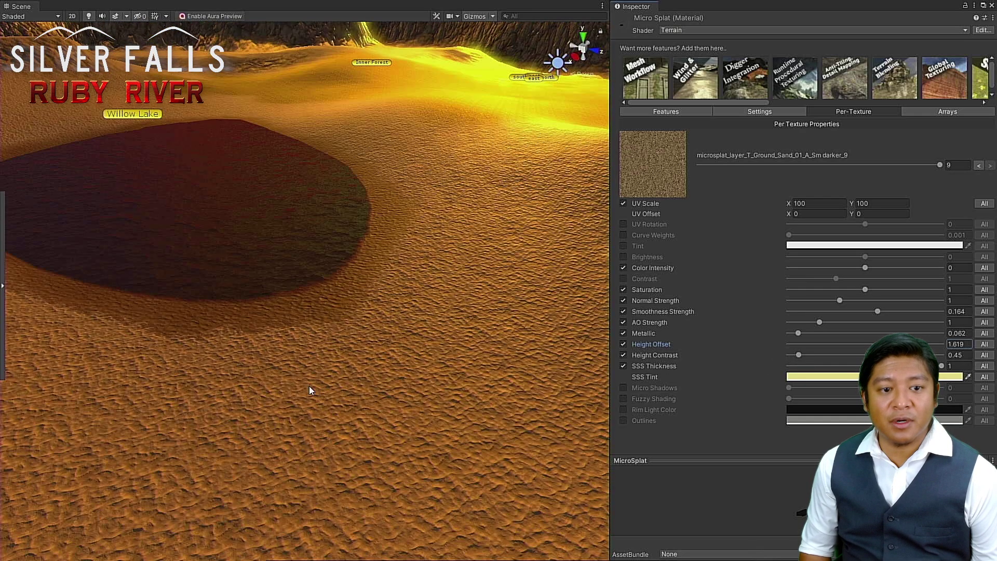
pyautogui.keyDown('alt'); pyautogui.moveTo(248, 382); pyautogui.dragTo(360, 420); pyautogui.keyUp('alt')
pyautogui.scroll(-5, 360, 420)
pyautogui.moveTo(253, 356); pyautogui.dragTo(380, 268, button='middle')
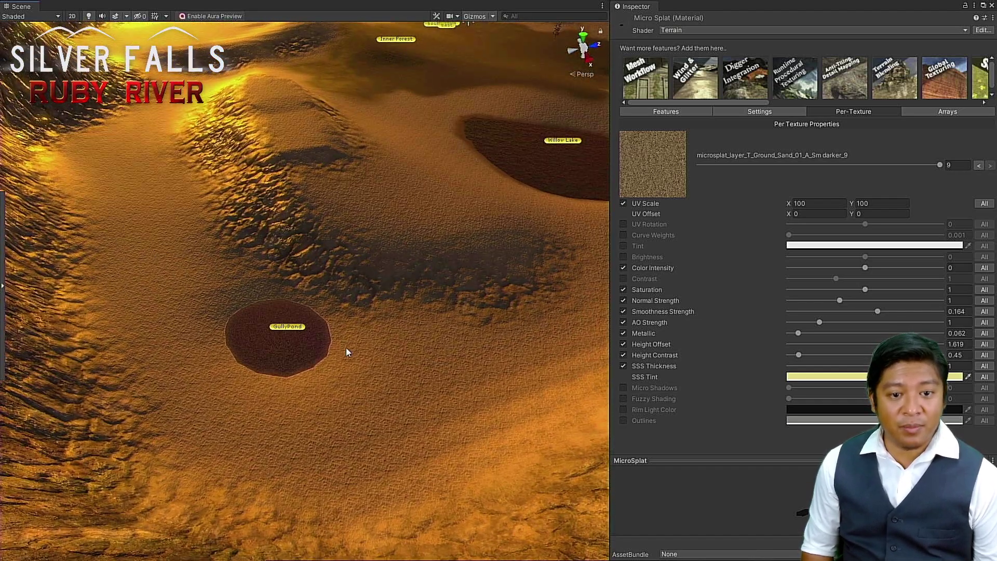
pyautogui.scroll(8, 346, 347)
pyautogui.moveTo(346, 348); pyautogui.dragTo(360, 313, button='middle')
pyautogui.scroll(6, 358, 319)
pyautogui.scroll(-8, 353, 325)
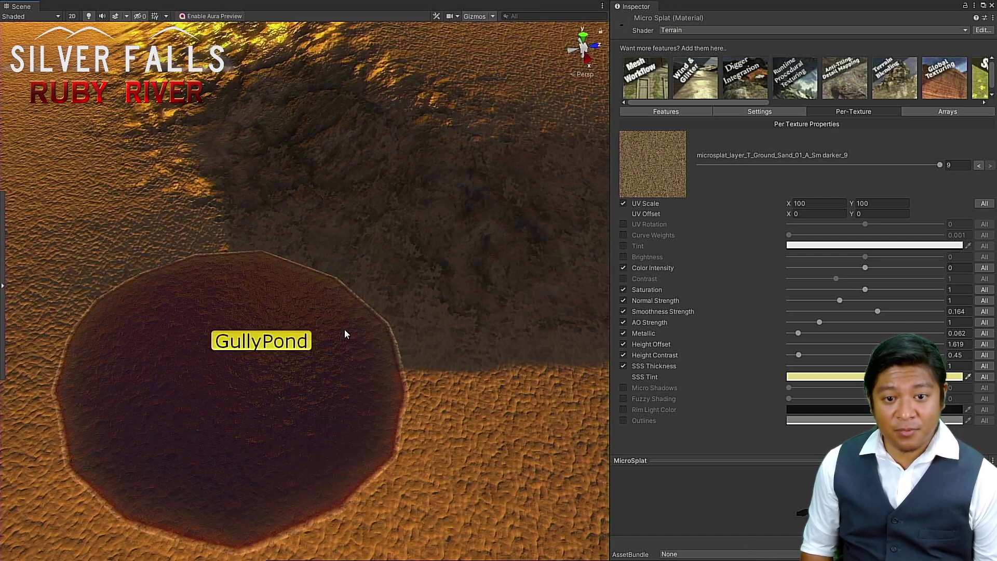
pyautogui.moveTo(344, 338); pyautogui.dragTo(347, 323, button='middle')
pyautogui.keyDown('alt'); pyautogui.moveTo(331, 286); pyautogui.dragTo(323, 295); pyautogui.keyUp('alt')
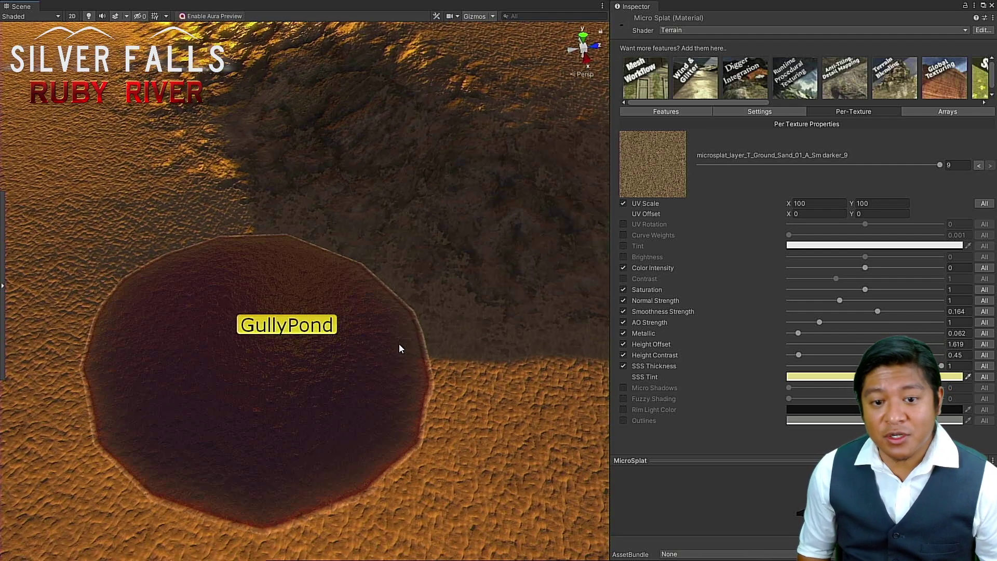
pyautogui.click(500, 405)
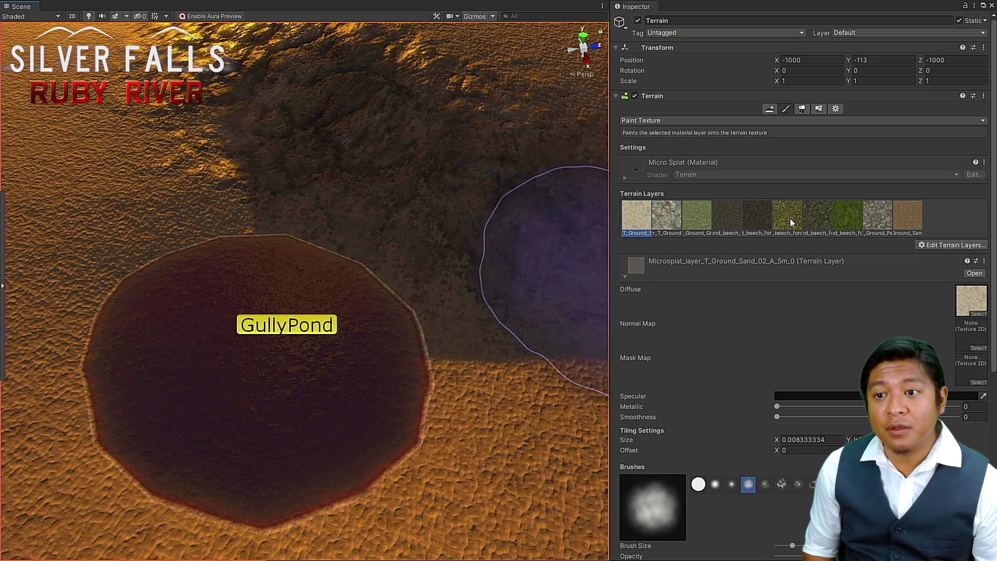
pyautogui.click(910, 216)
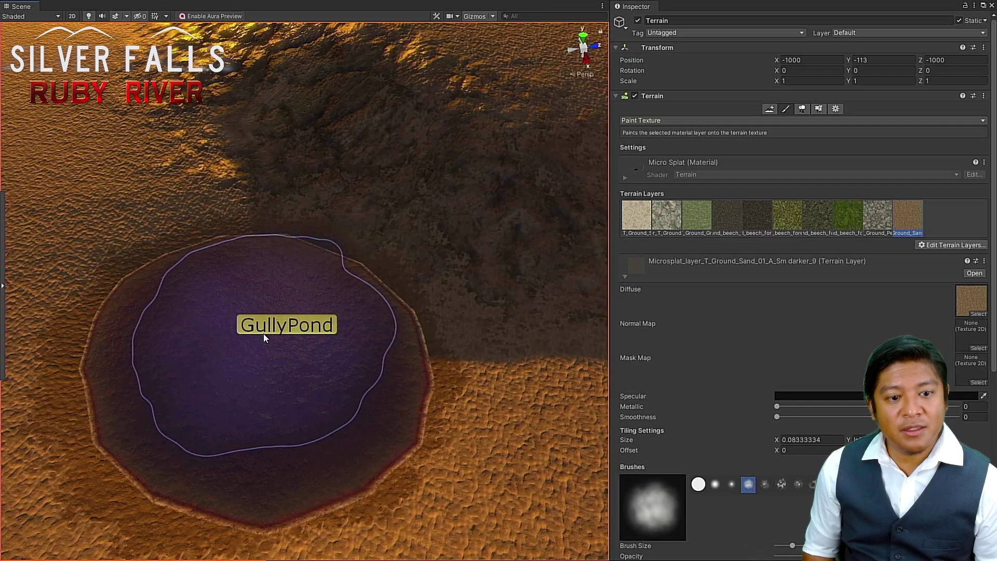
# Step: View GullyPond's painted edge with the rocky slope behind it and bring the terrain brush settings into view
pyautogui.moveTo(270, 344); pyautogui.dragTo(333, 408, button='middle')
pyautogui.keyDown('alt'); pyautogui.moveTo(313, 393); pyautogui.dragTo(282, 326); pyautogui.keyUp('alt')
pyautogui.moveTo(282, 326); pyautogui.dragTo(271, 356, button='right')
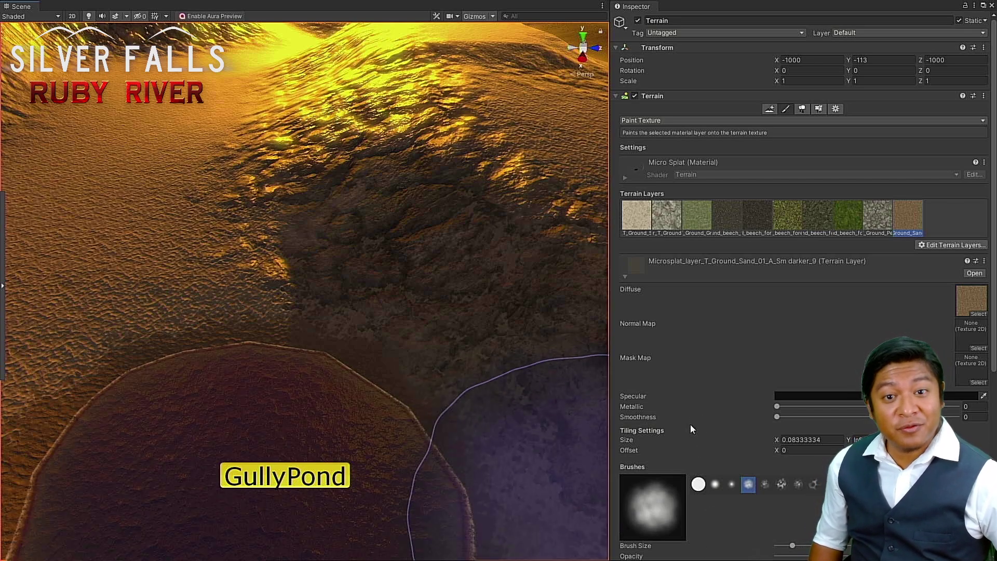
pyautogui.scroll(-3, 690, 417)
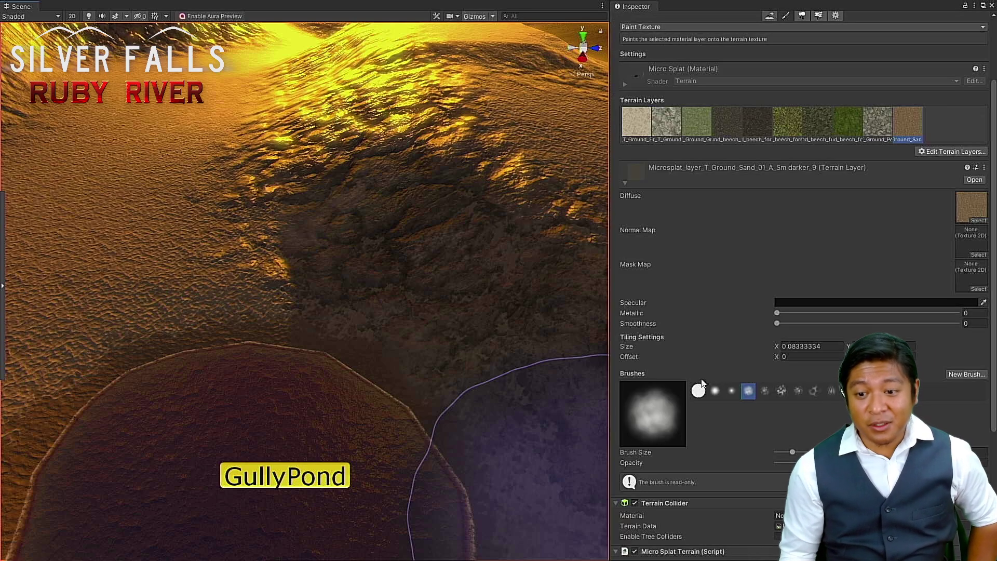